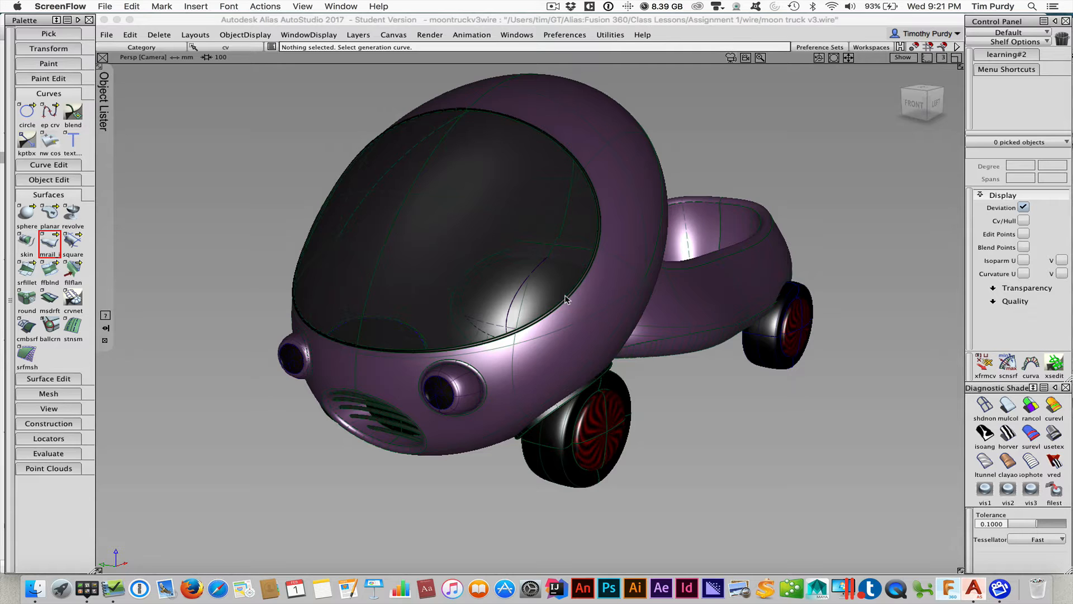
Turn off the rendered shading and display the whole truck model with the multi-color diagnostic shader.
click(679, 377)
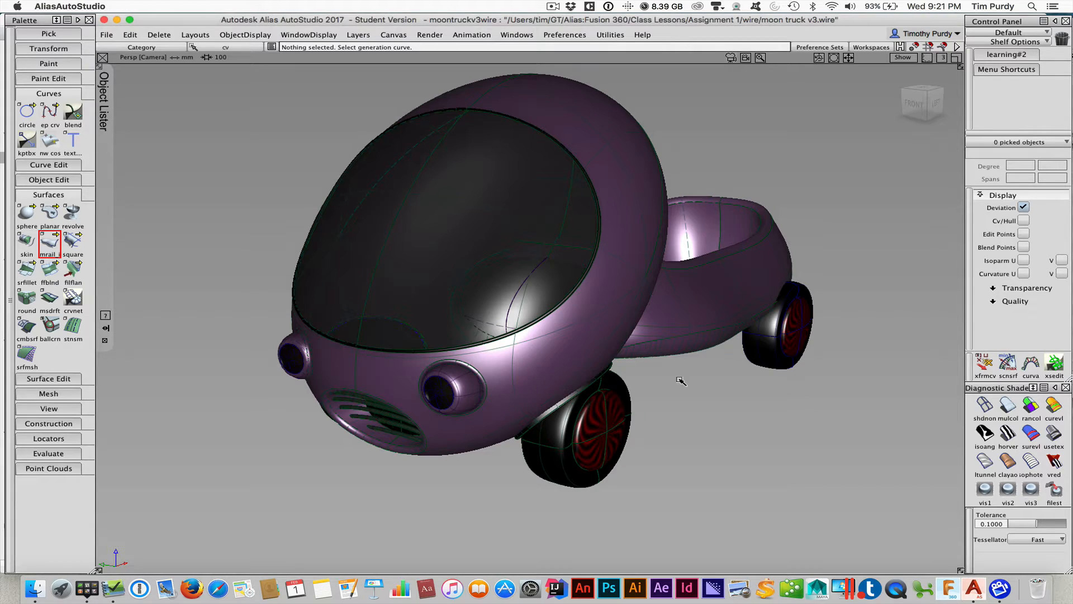
right_click(680, 380)
mouse_move(680, 381)
right_down()
mouse_move(722, 383)
mouse_move(726, 367)
mouse_move(719, 378)
right_up()
right_click(696, 387)
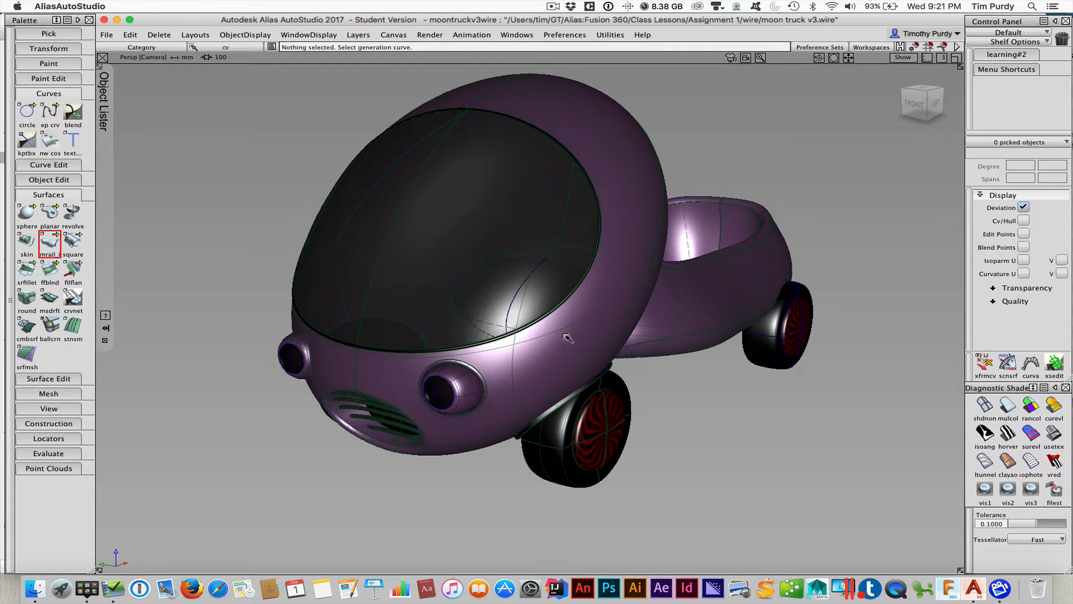
ctrl+shift+click(671, 390)
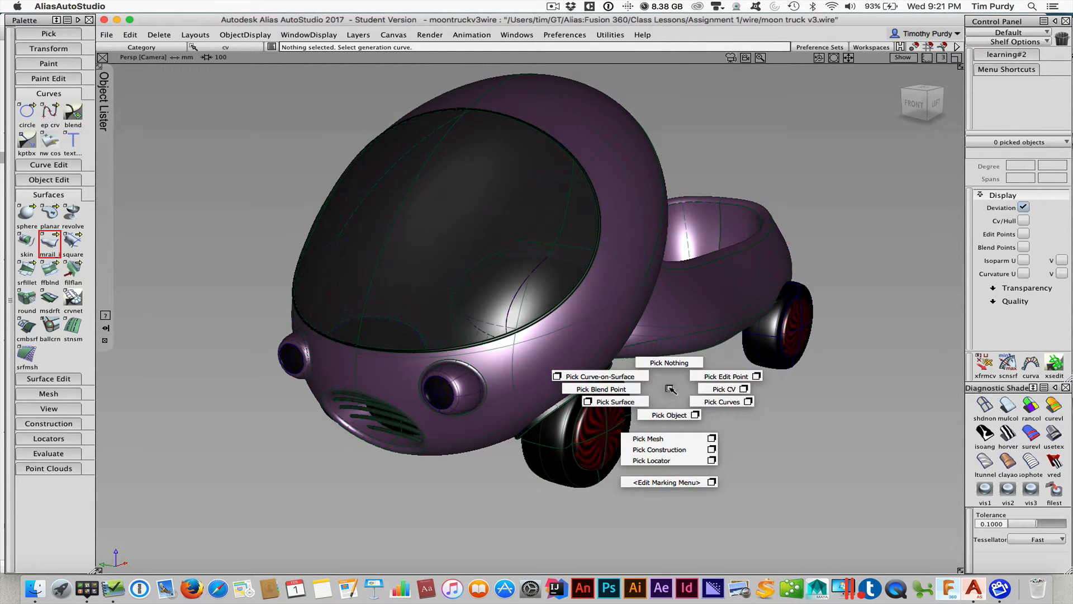
ctrl+shift+right_drag(670, 389, 700, 388)
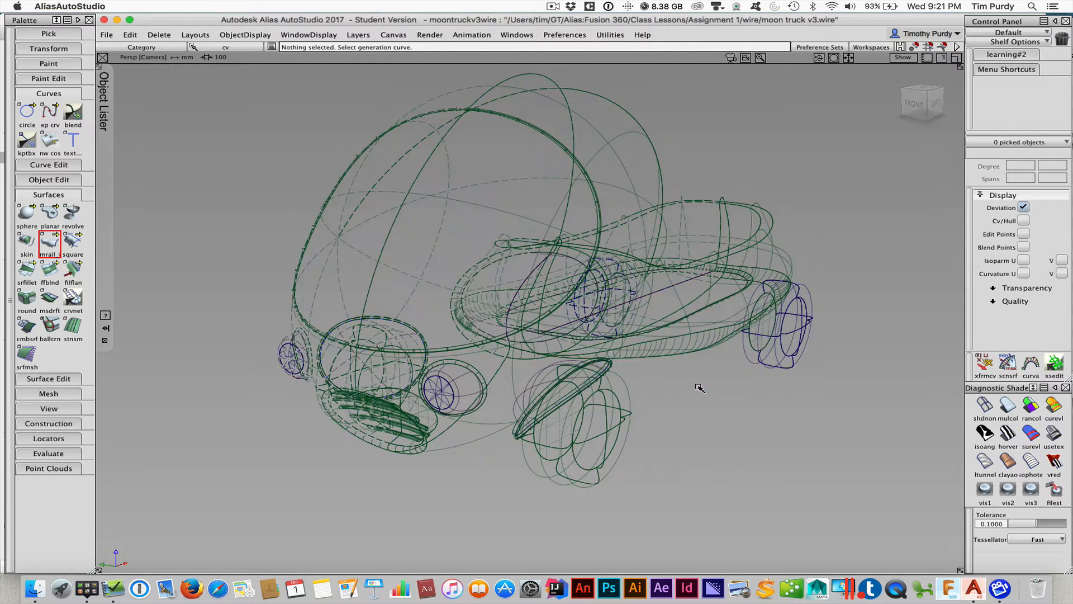
click(1007, 409)
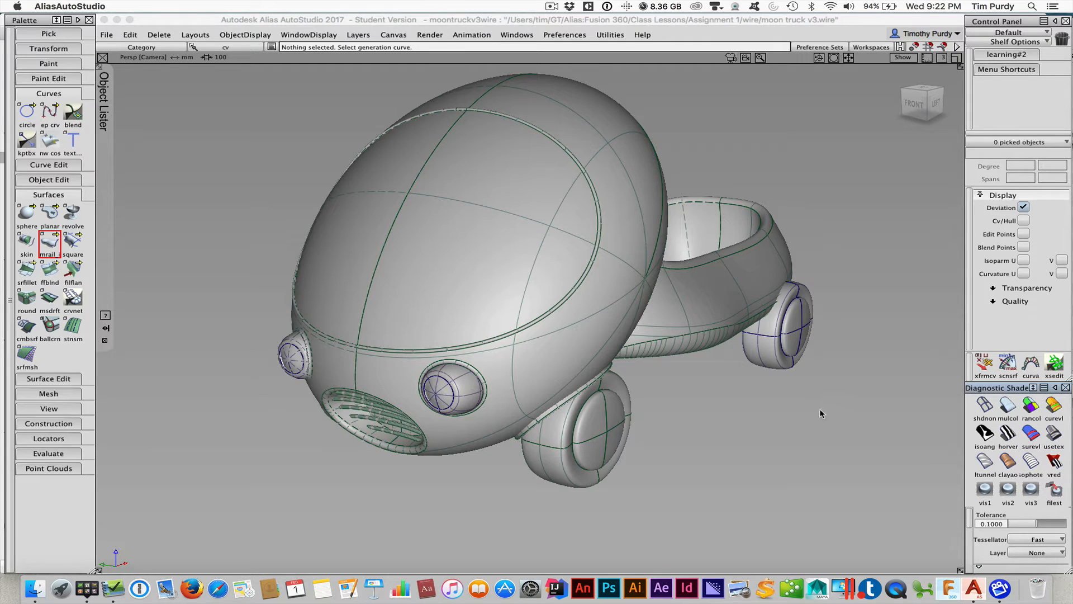
alt+shift+drag(737, 408, 724, 438)
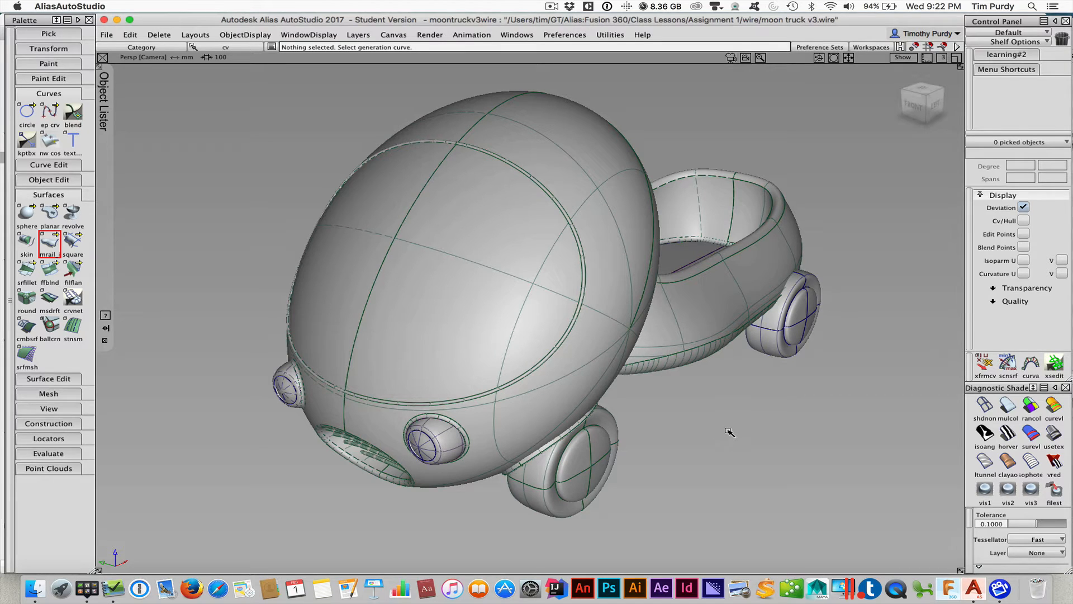
Turn shading off, pick only the windshield surface of the cab and apply the multi-color shader to it.
ctrl+shift+click(729, 423)
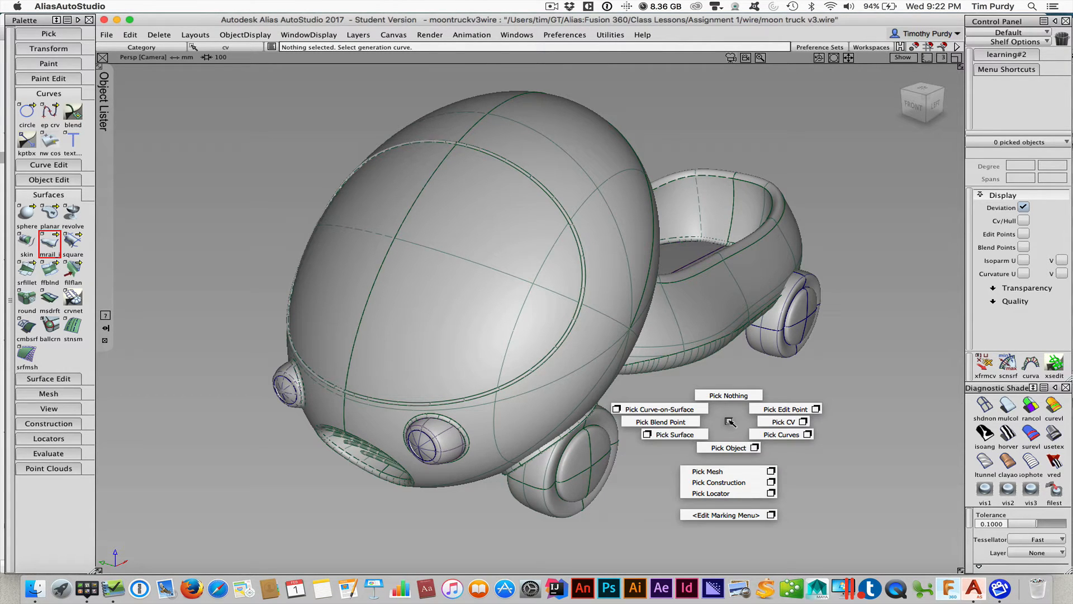
click(985, 405)
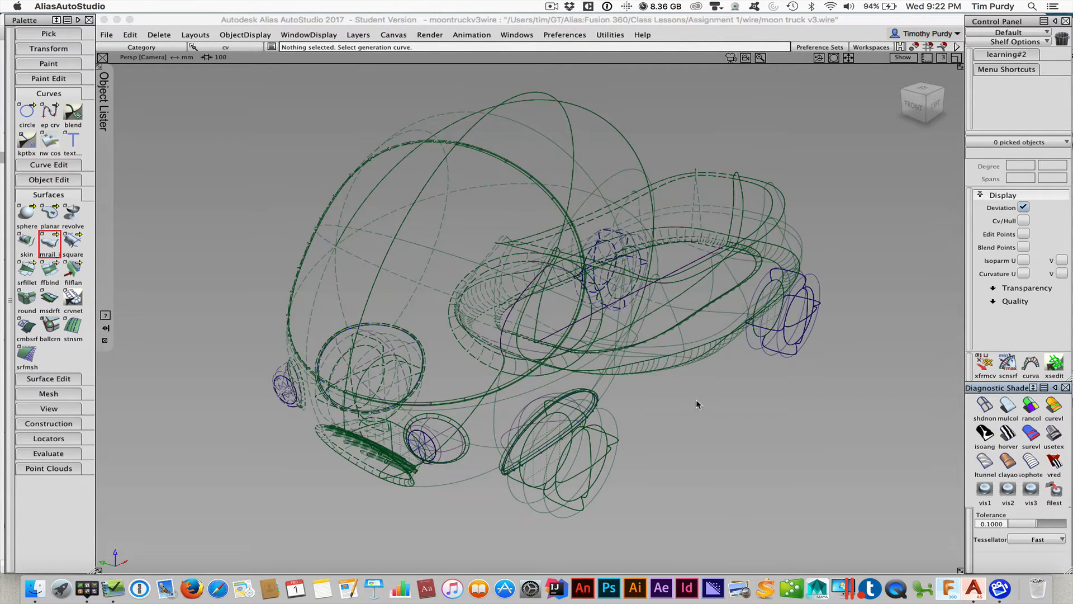
ctrl+shift+drag(696, 404, 666, 416)
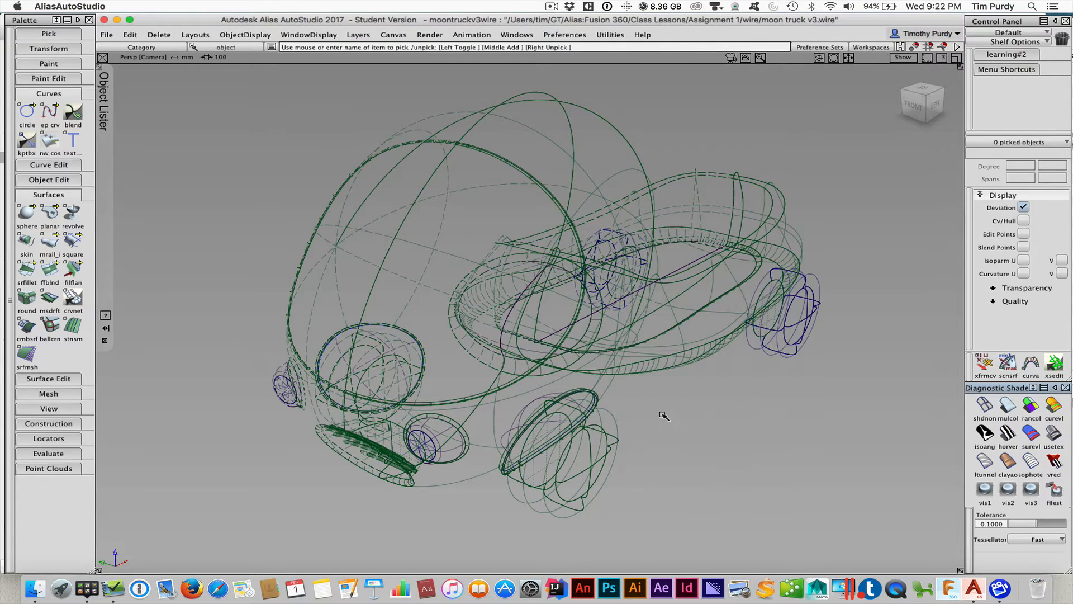
click(424, 247)
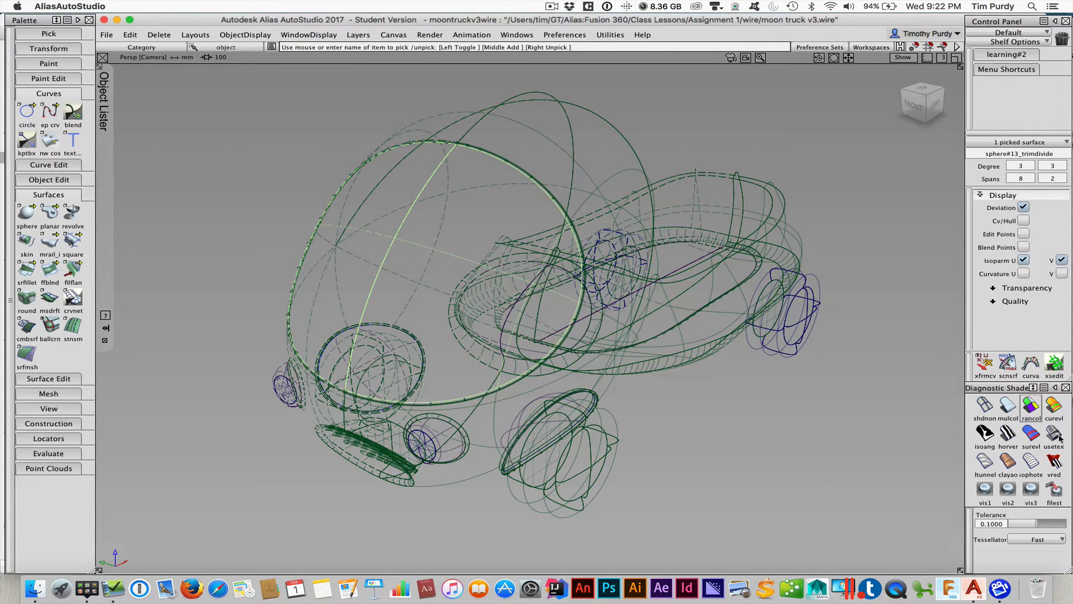
click(1008, 407)
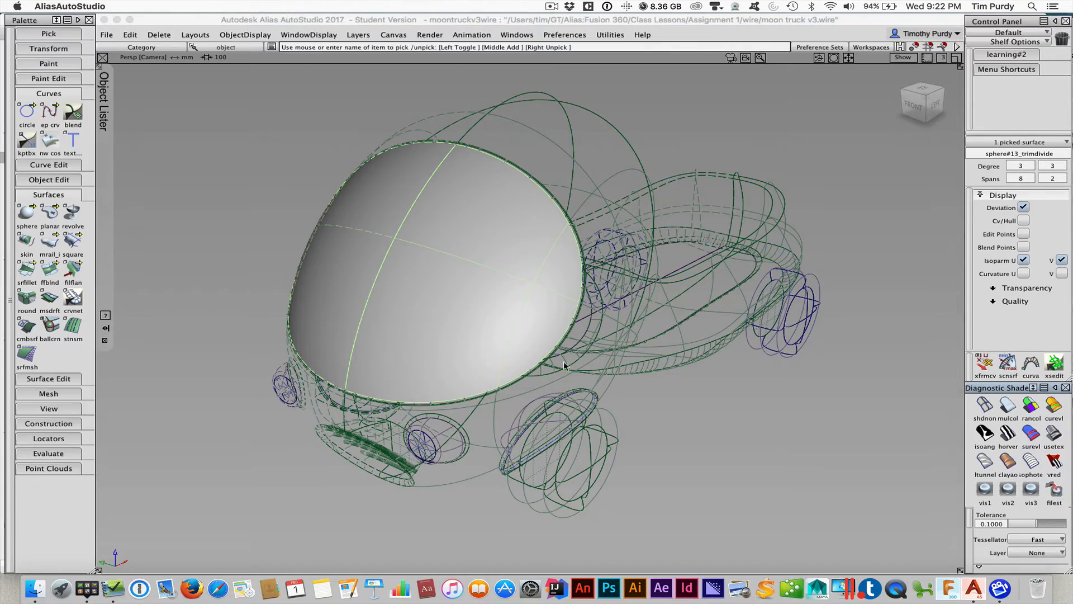
alt+shift+drag(543, 362, 833, 393)
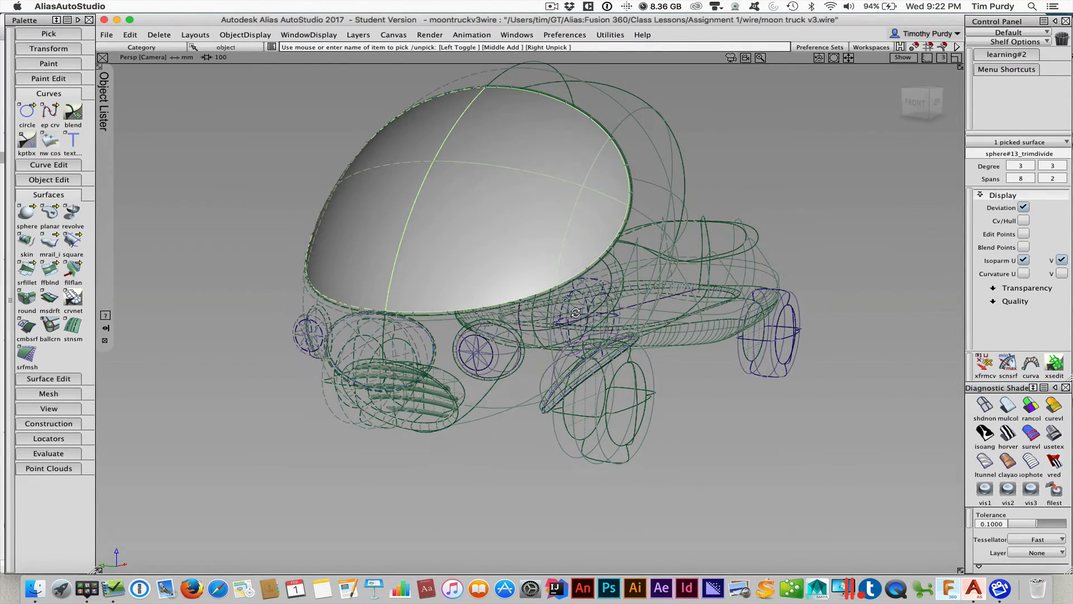
Clear the windshield's pick and shading, then shade only the cab body with the multi-color shader and examine its openings.
click(785, 412)
click(985, 405)
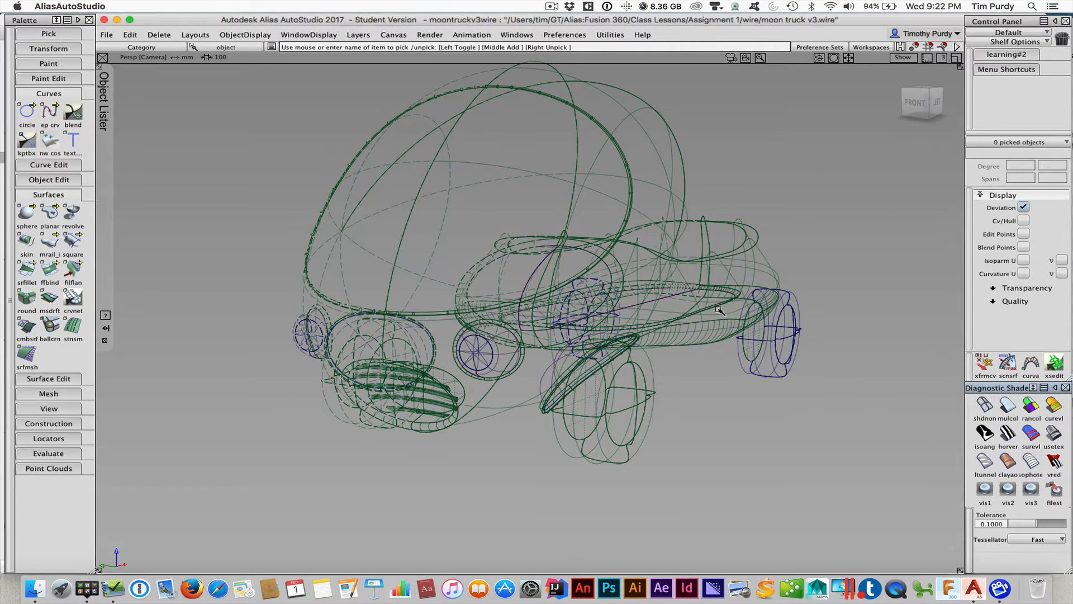
ctrl+shift+drag(719, 309, 719, 338)
click(663, 112)
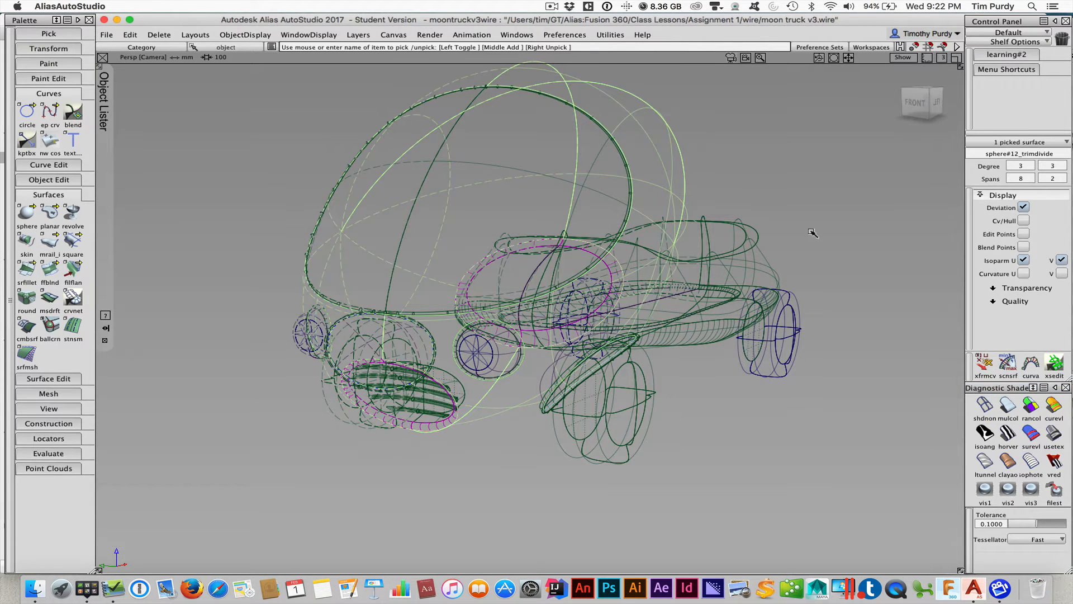
click(1008, 407)
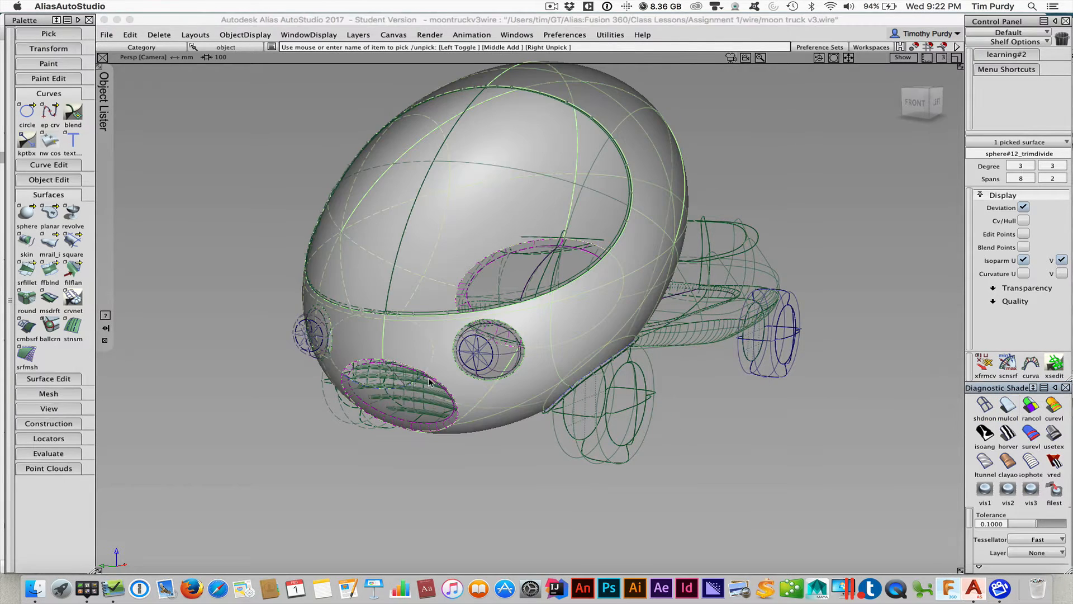
alt+shift+drag(429, 382, 297, 340)
alt+shift+right_drag(297, 340, 409, 345)
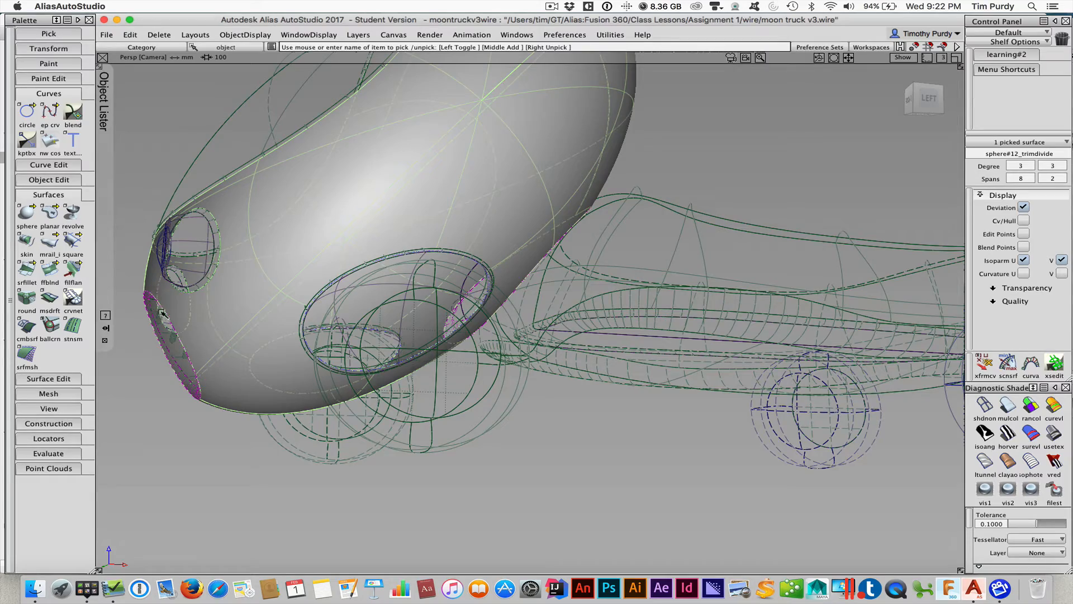
key(alt+shift)
alt+shift+drag(237, 334, 396, 369)
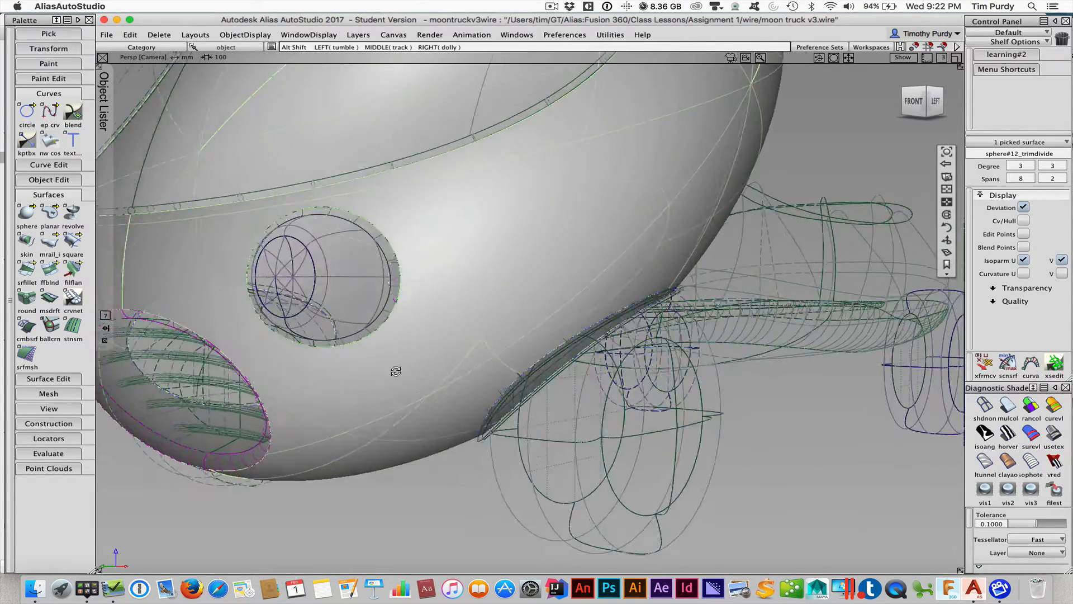
alt+shift+right_drag(396, 369, 335, 416)
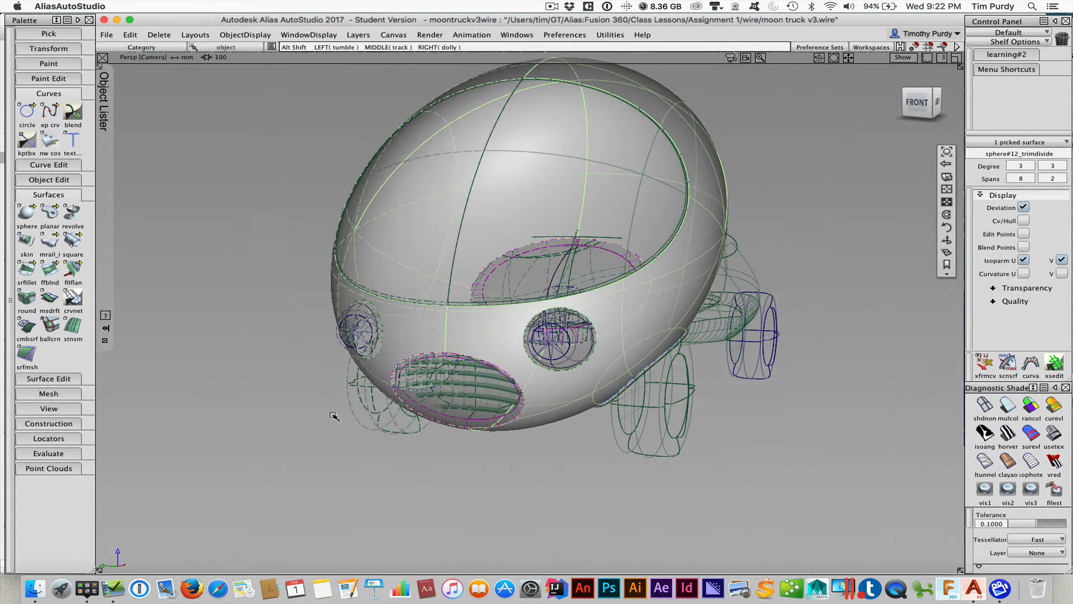
Pick the surfaces of both front wheels and add multi-color shading to them alongside the cab body.
click(457, 448)
ctrl+shift+drag(456, 448, 457, 471)
drag(722, 398, 634, 446)
click(1007, 411)
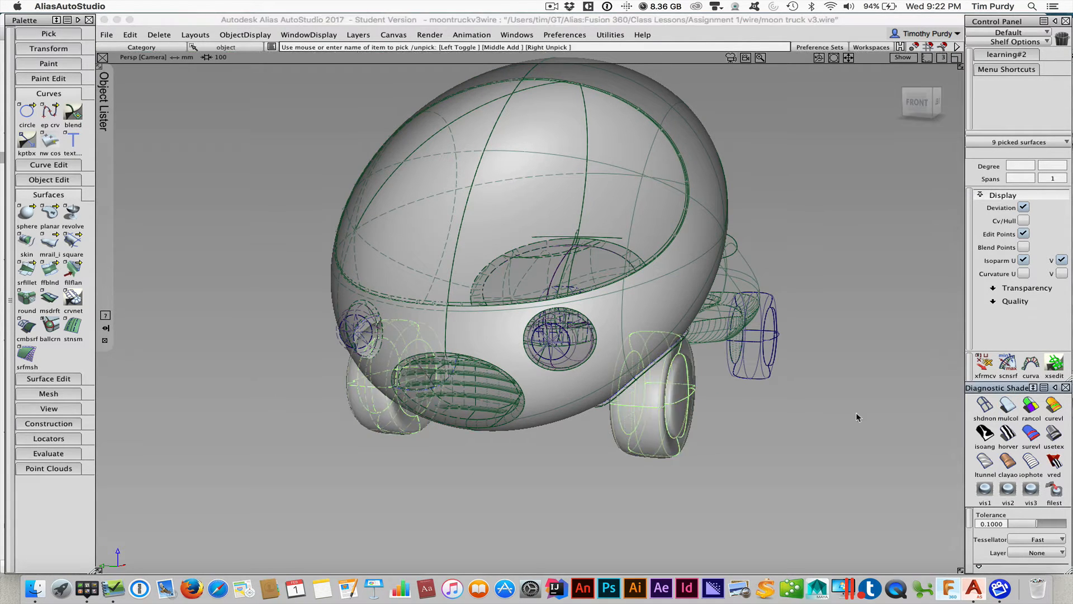
alt+shift+drag(721, 463, 520, 466)
Clear the picks, remove the partial shading and display the whole model with the random color shader.
ctrl+shift+drag(585, 463, 591, 426)
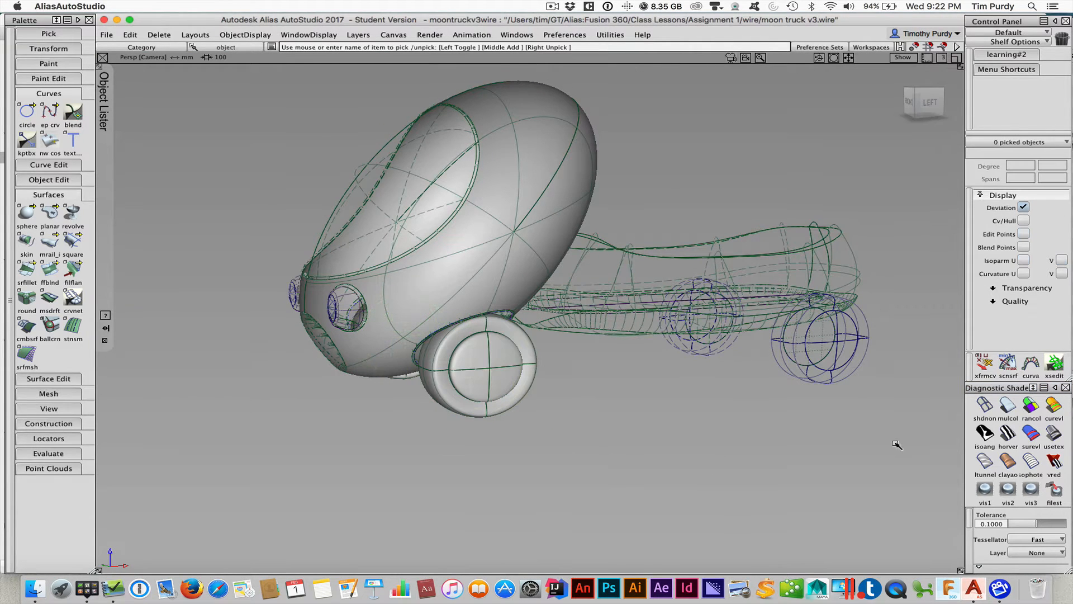
click(987, 410)
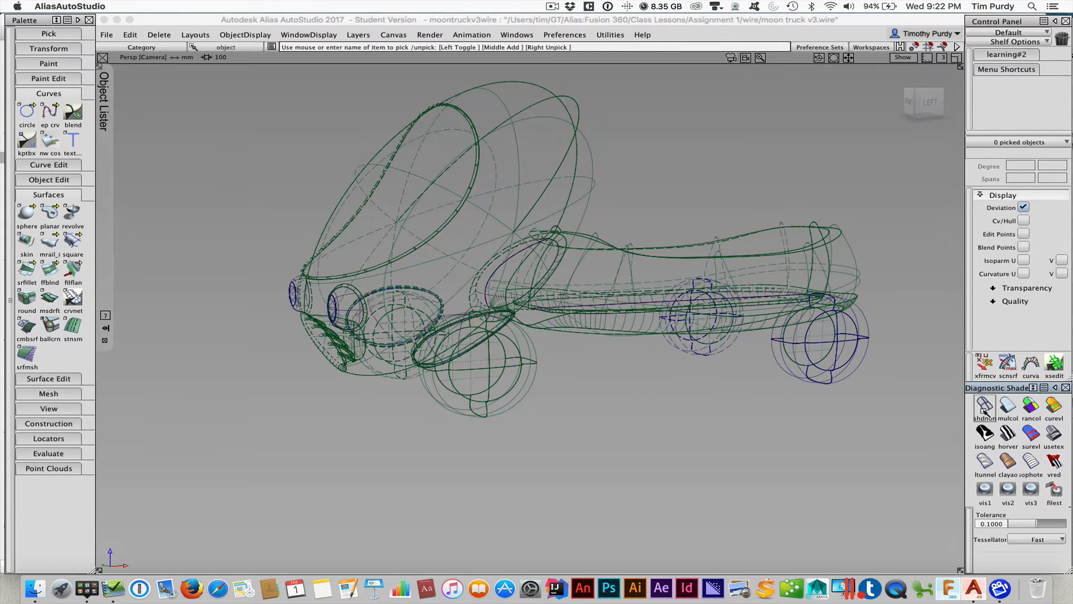
click(1024, 408)
alt+shift+drag(474, 416, 590, 451)
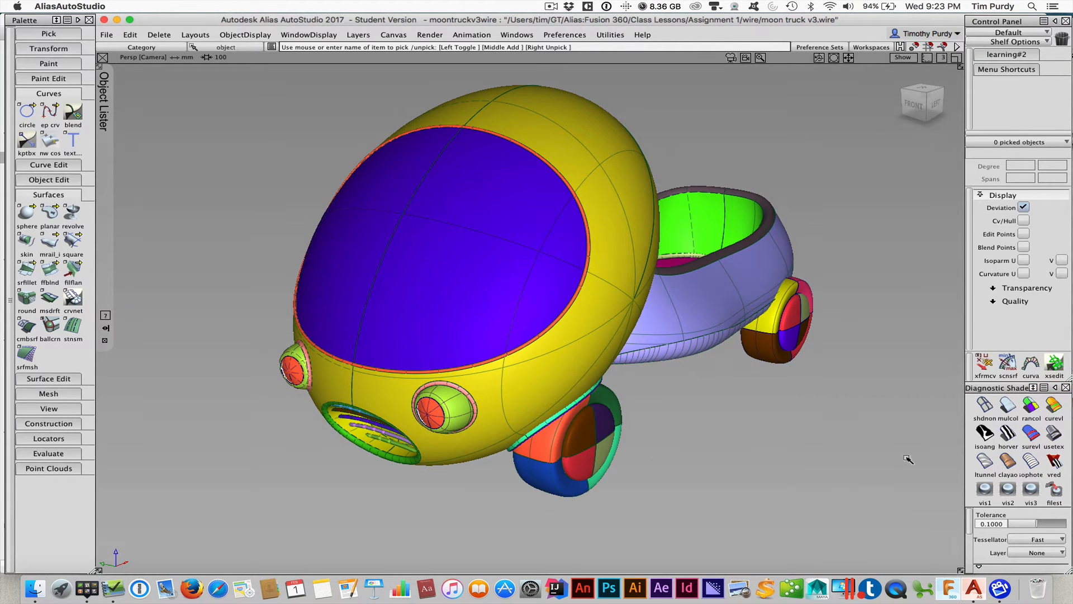
Turn off the random colors and view the model with the clay shader, followed by the light tunnel shader.
click(985, 405)
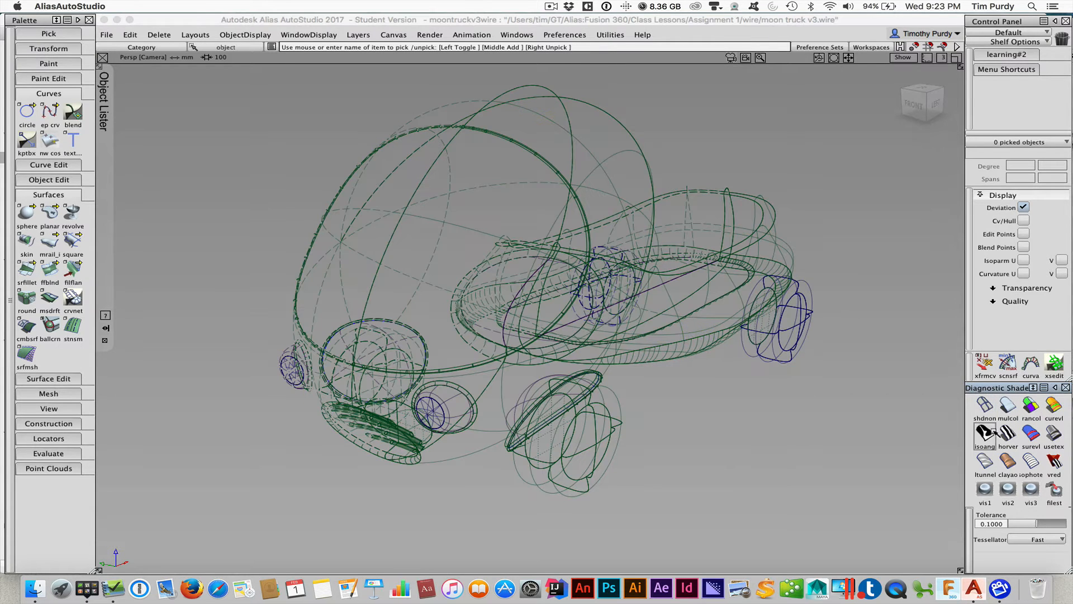
click(1008, 462)
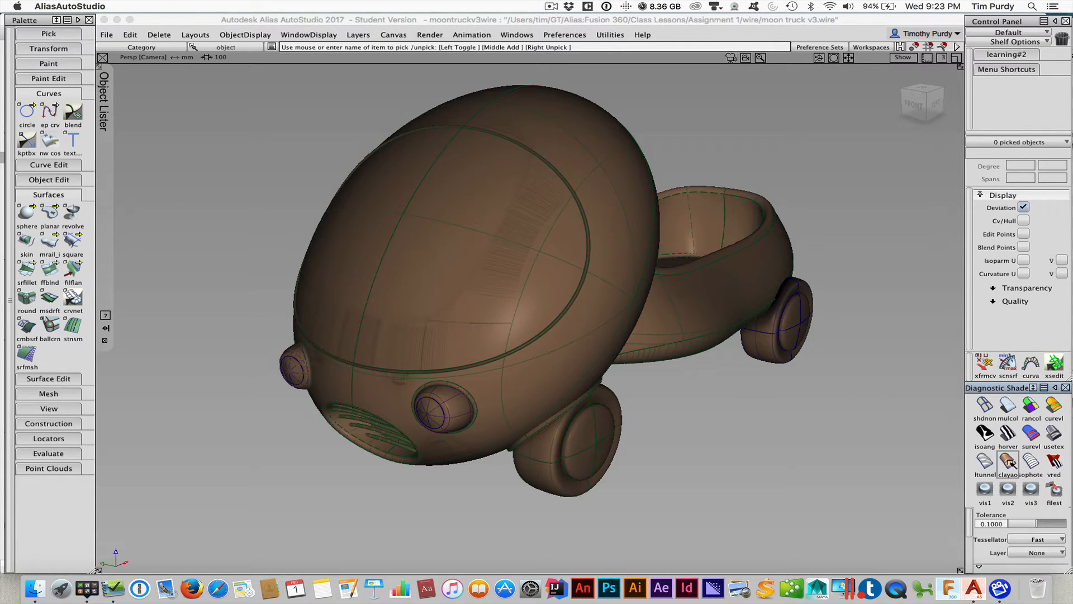
click(987, 462)
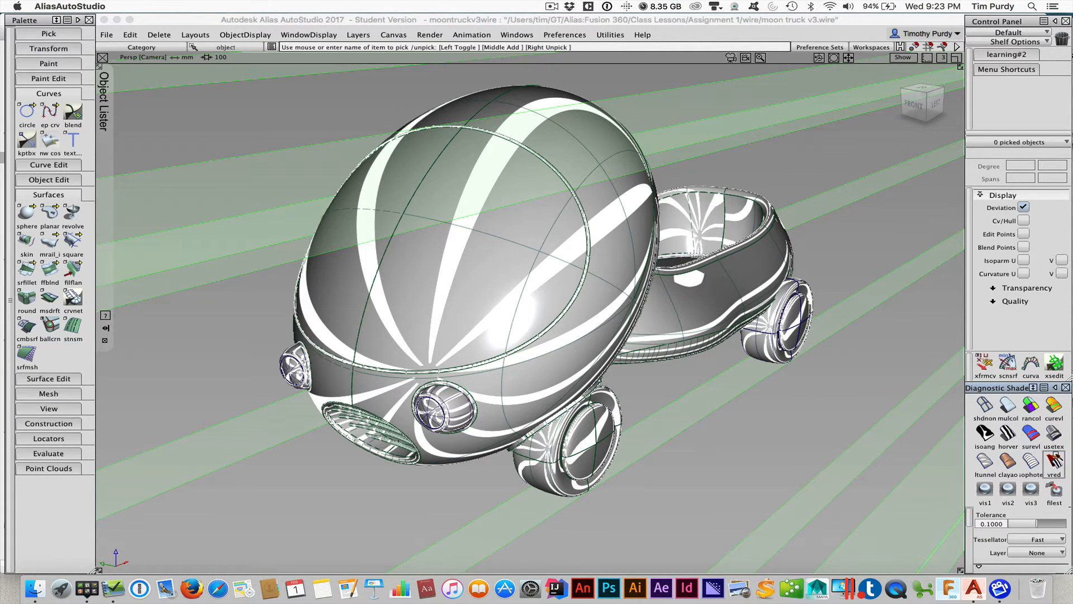
Display the model with the user texture shader and set its map type to Diffuse.
click(1054, 434)
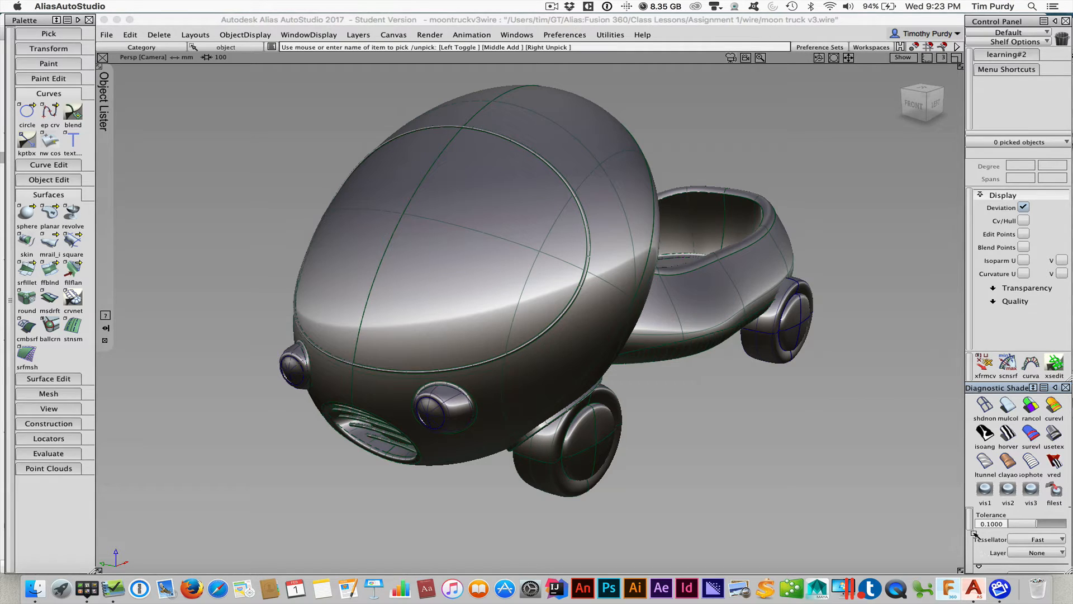
drag(970, 520, 970, 541)
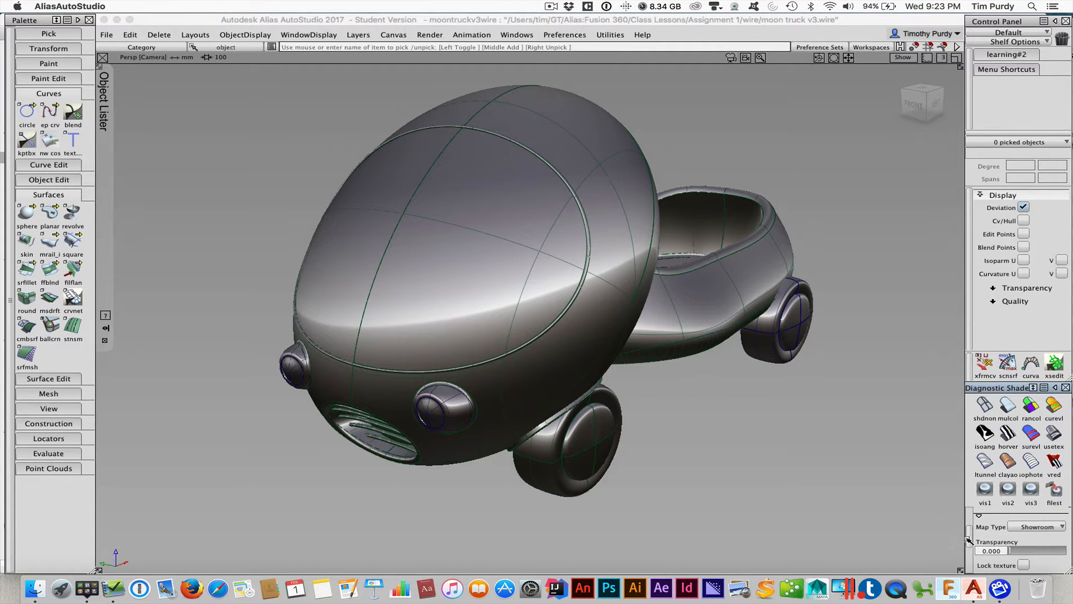
click(1030, 528)
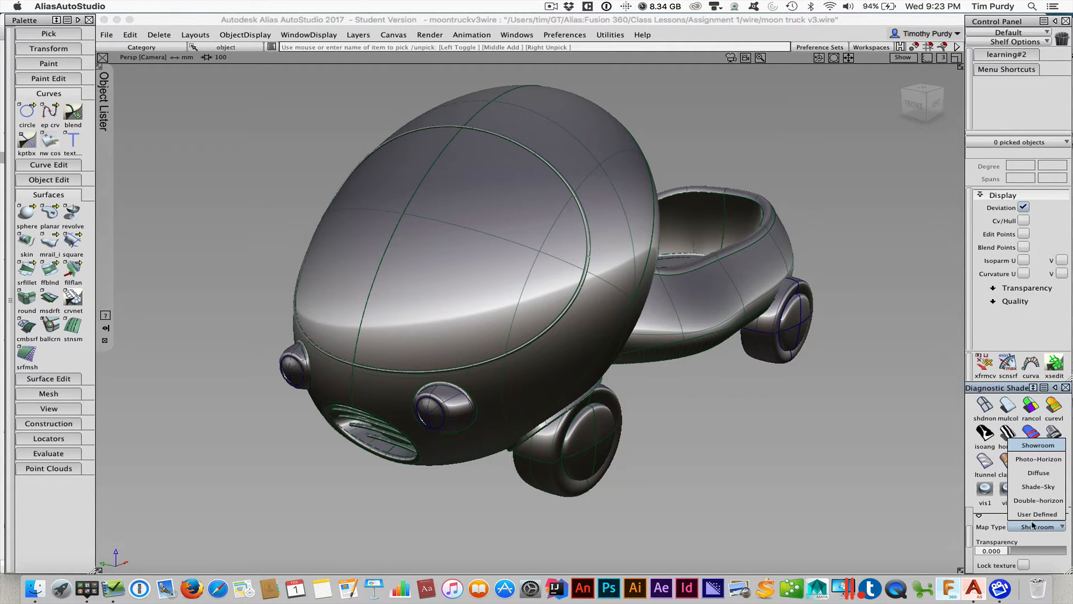
click(1038, 472)
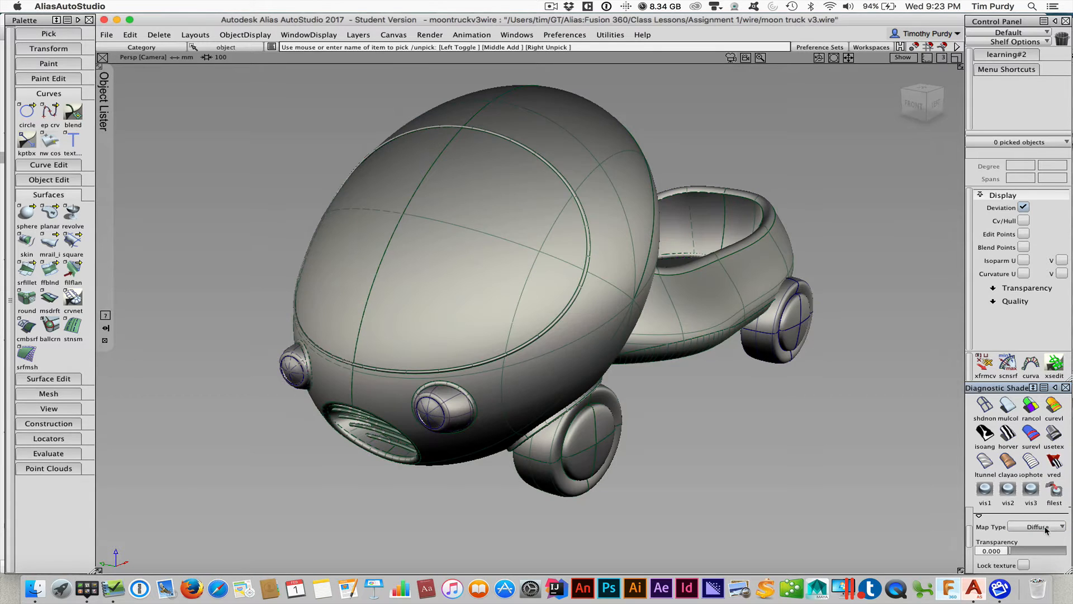
Preview the Photo-Horizon map type on the model, then set the shader's map type to Showroom.
click(1046, 528)
click(1039, 459)
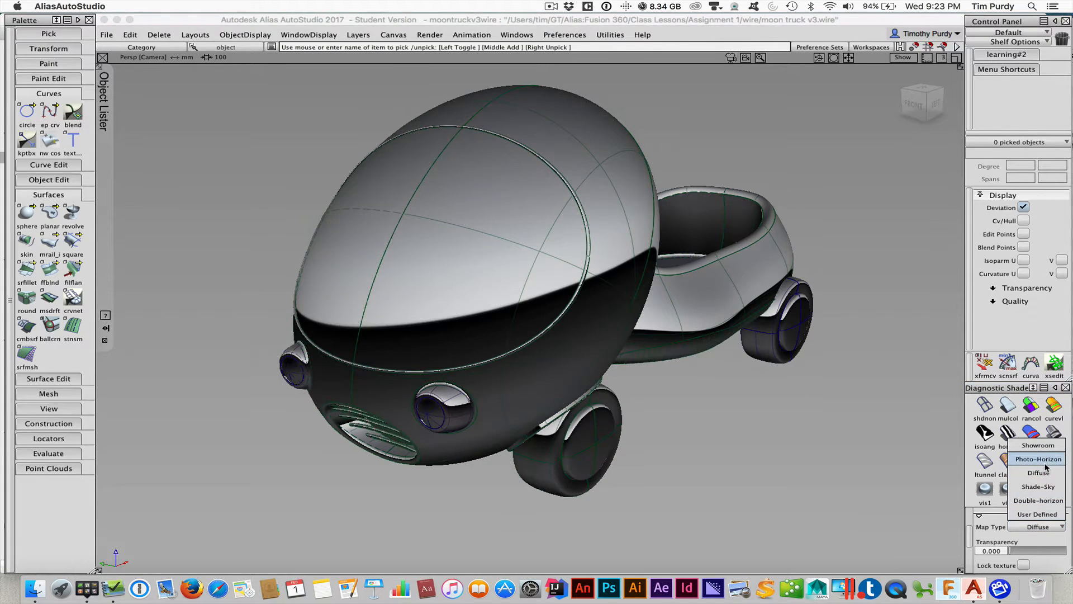
click(1045, 461)
click(1041, 529)
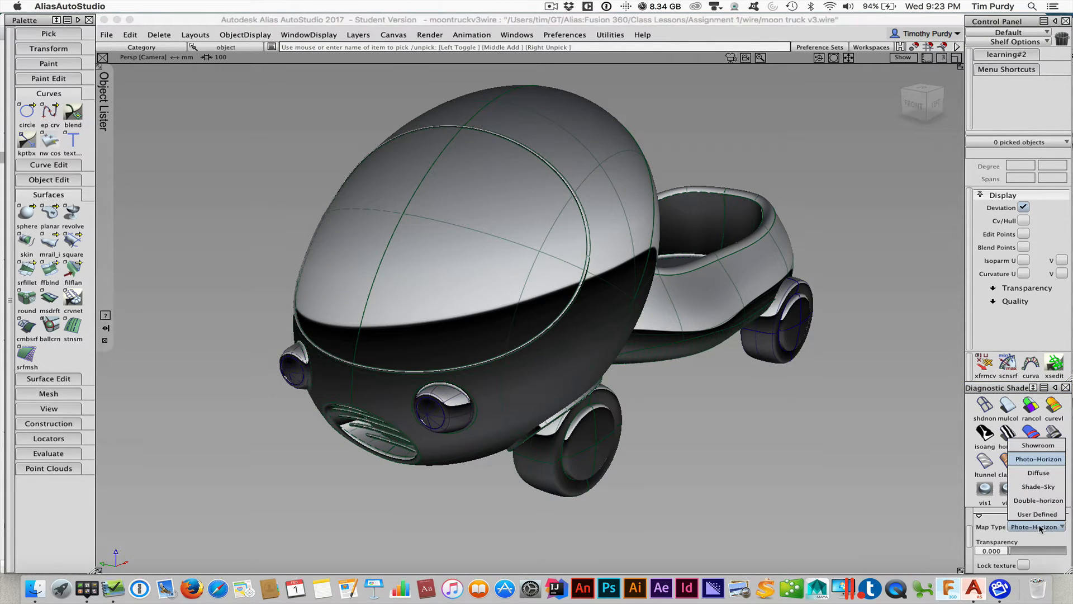
click(1038, 445)
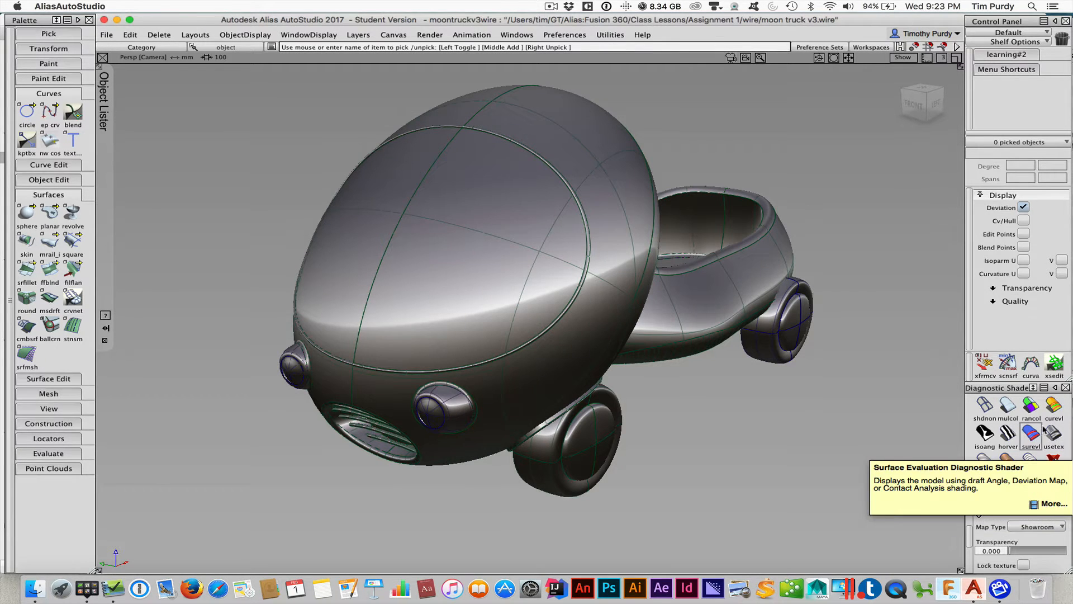
Apply the curvature evaluation shader to the model and examine the cab, truck bed and wheels from the upper side.
click(1054, 408)
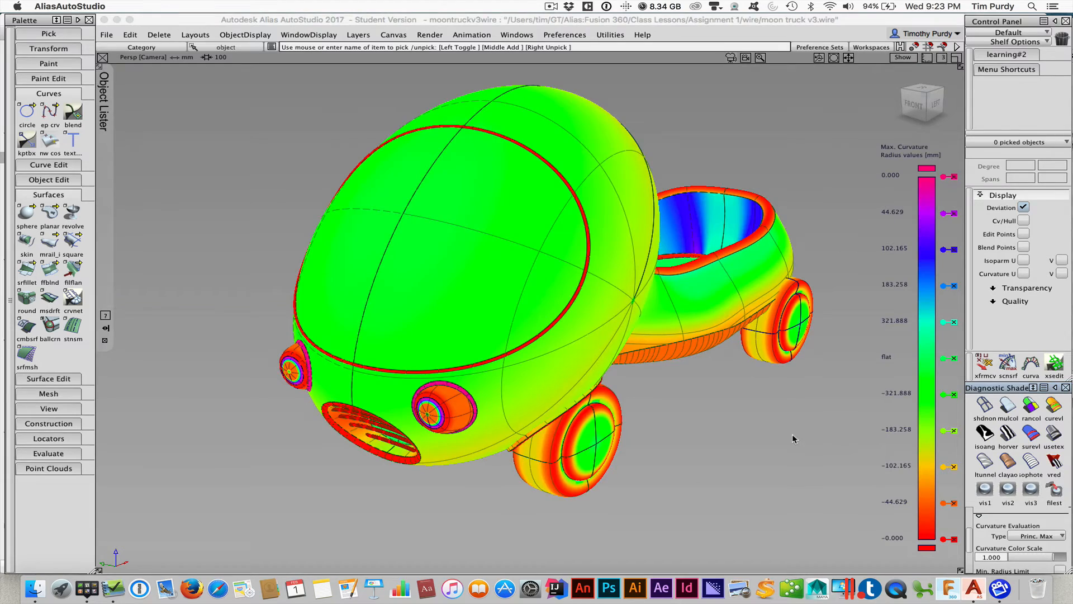
alt+shift+drag(794, 438, 615, 393)
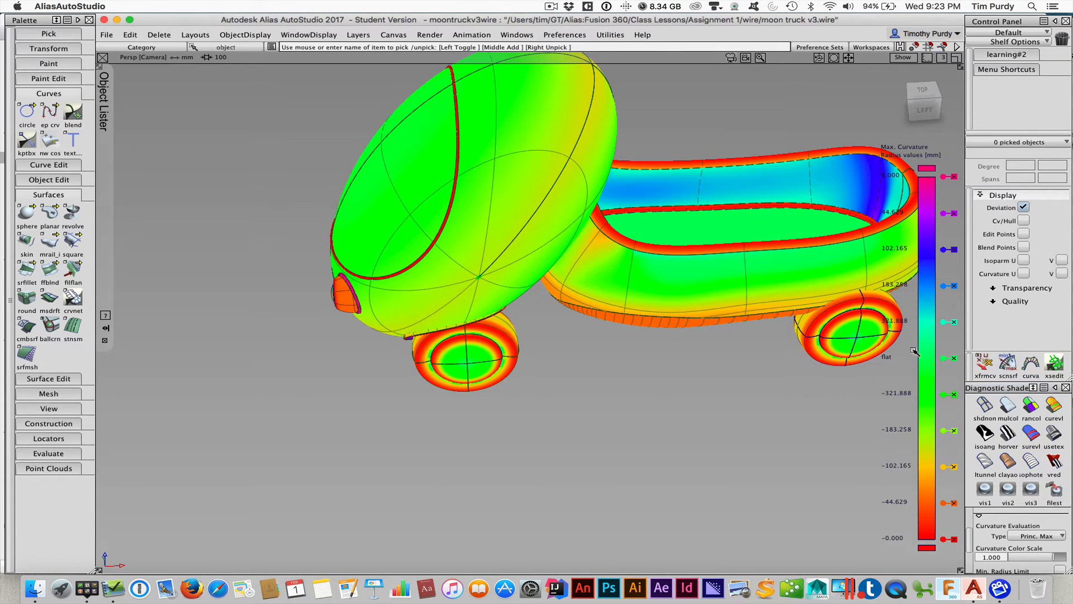
key(alt+shift)
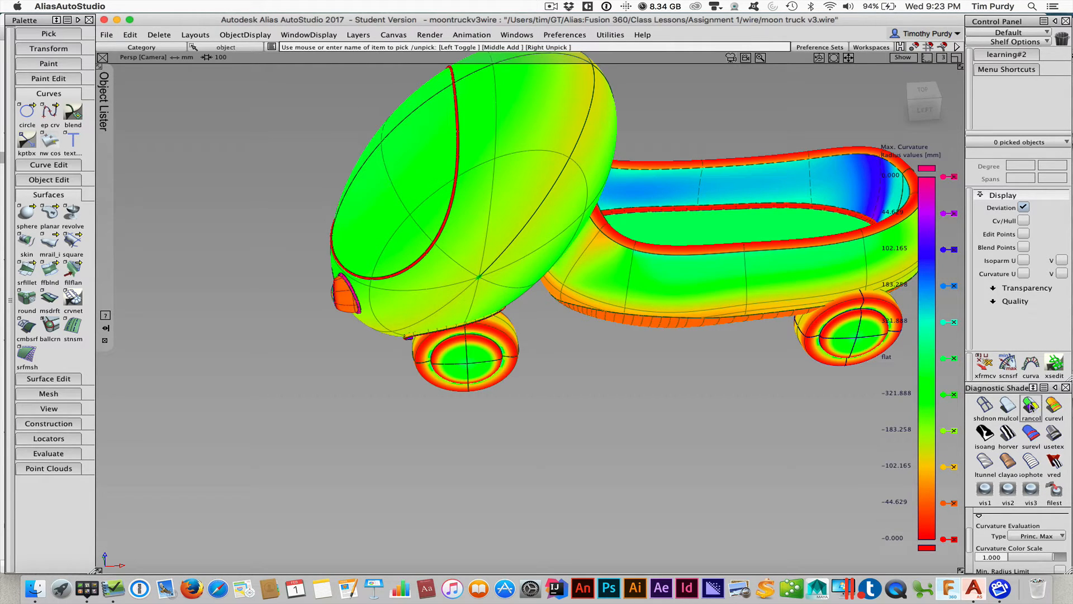
Check the truck with the surface evaluation shader in Draft Angle mode, then remove the diagnostic shading from the model.
click(1034, 436)
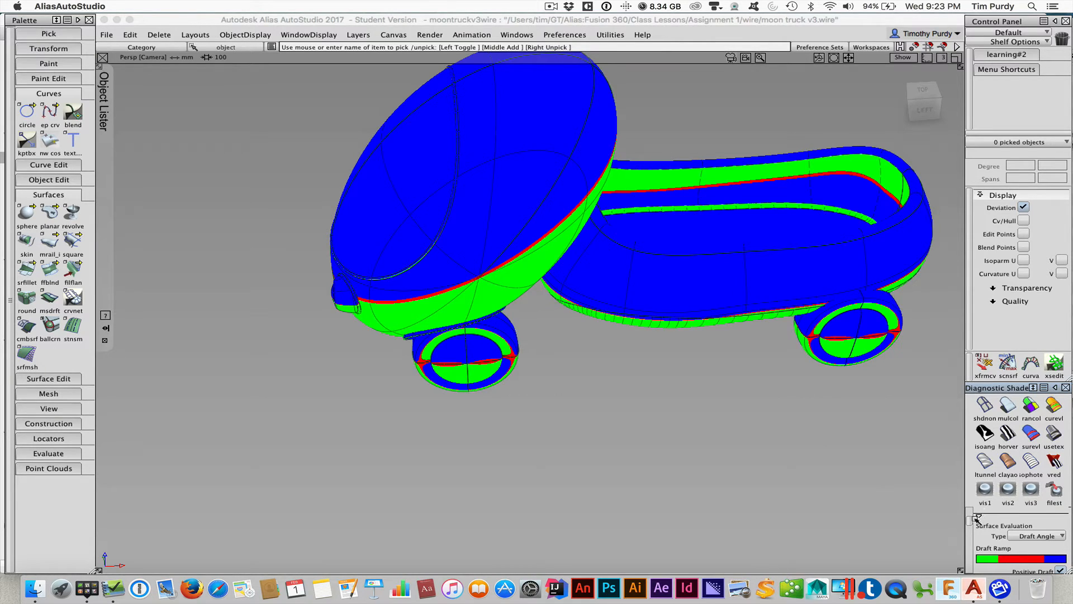
alt+shift+drag(633, 391, 933, 374)
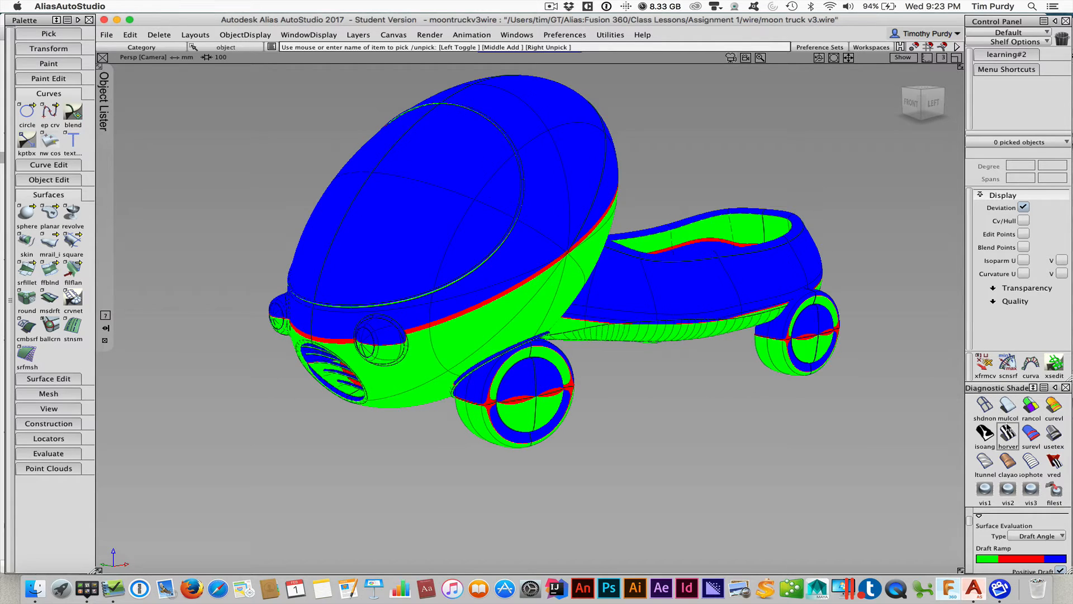
click(984, 406)
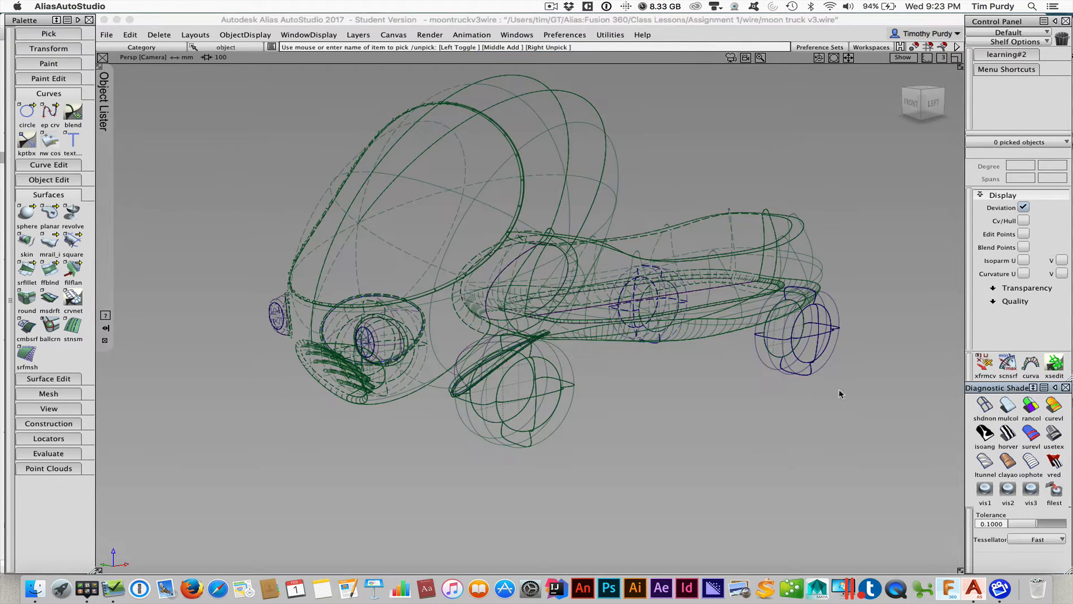
alt+shift+drag(549, 379, 545, 440)
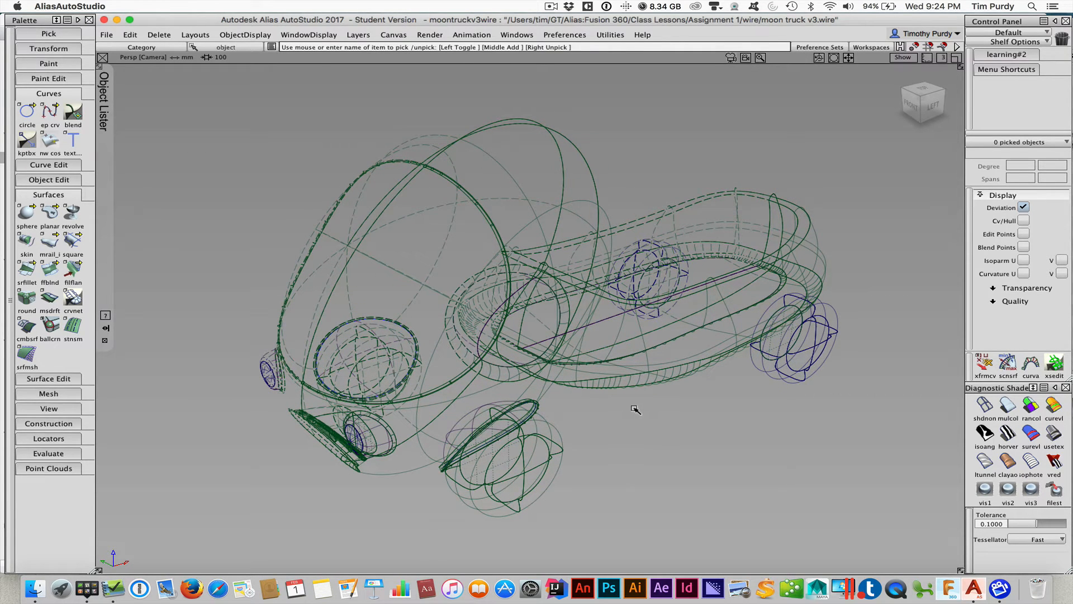
Turn on hardware shading for the whole truck and open the Hardware Shade options.
key(alt+shift)
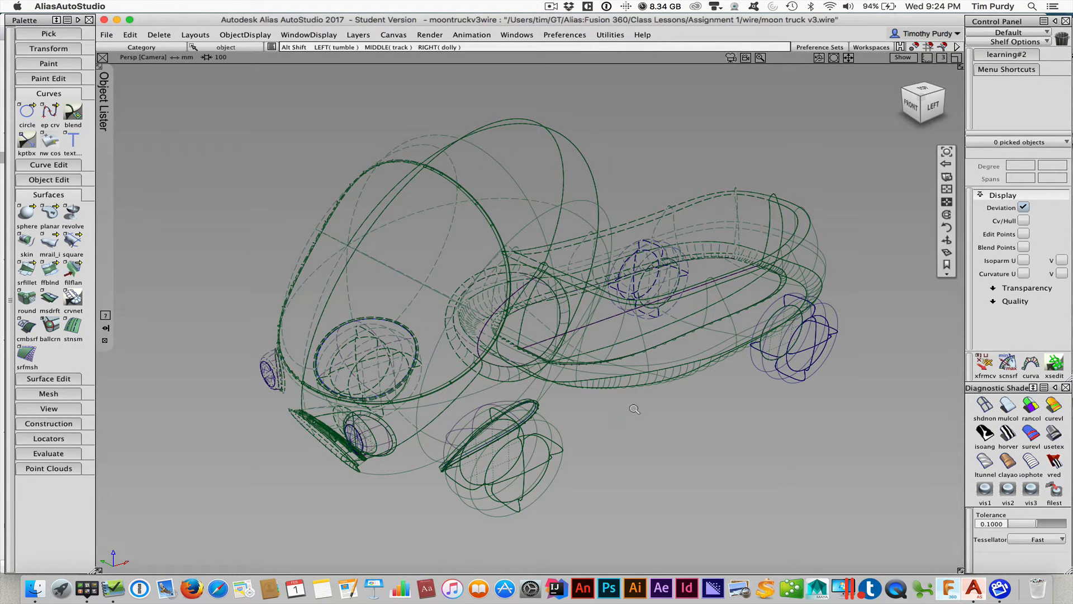
ctrl+shift+right_drag(633, 409, 667, 415)
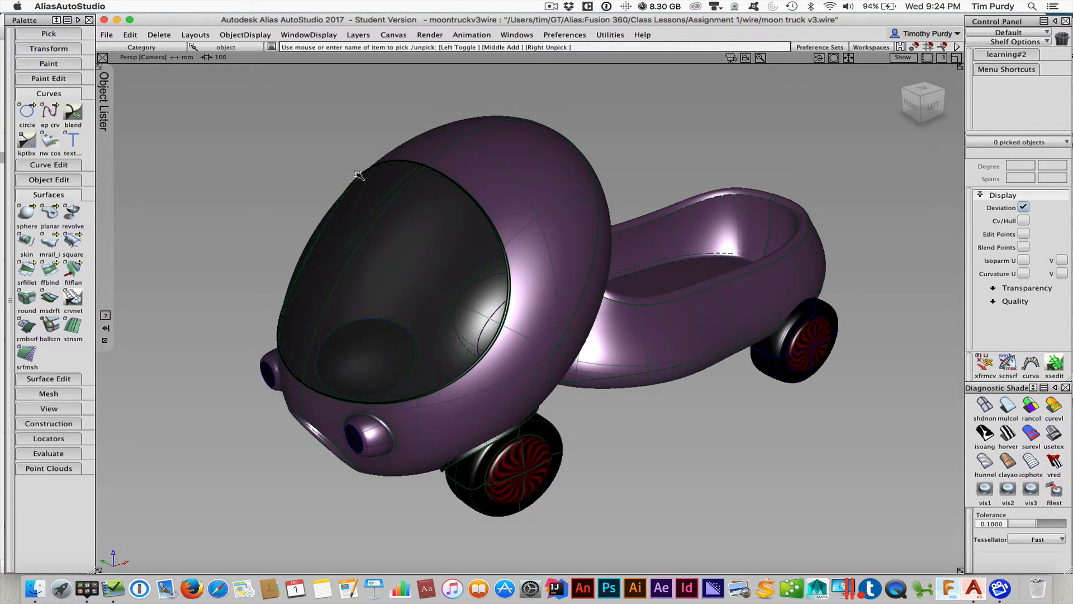
click(323, 37)
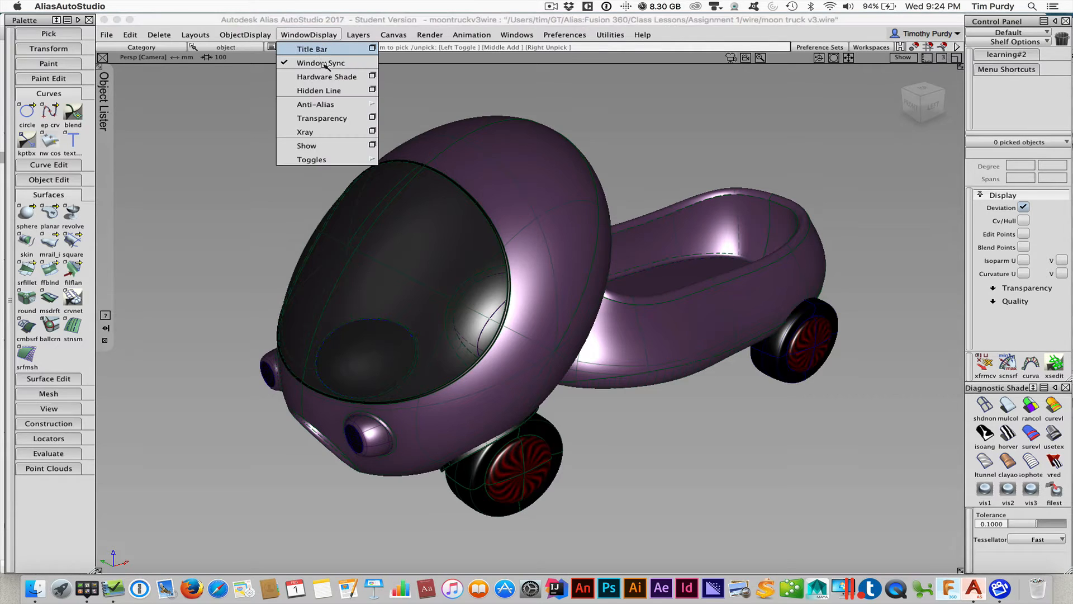
click(372, 76)
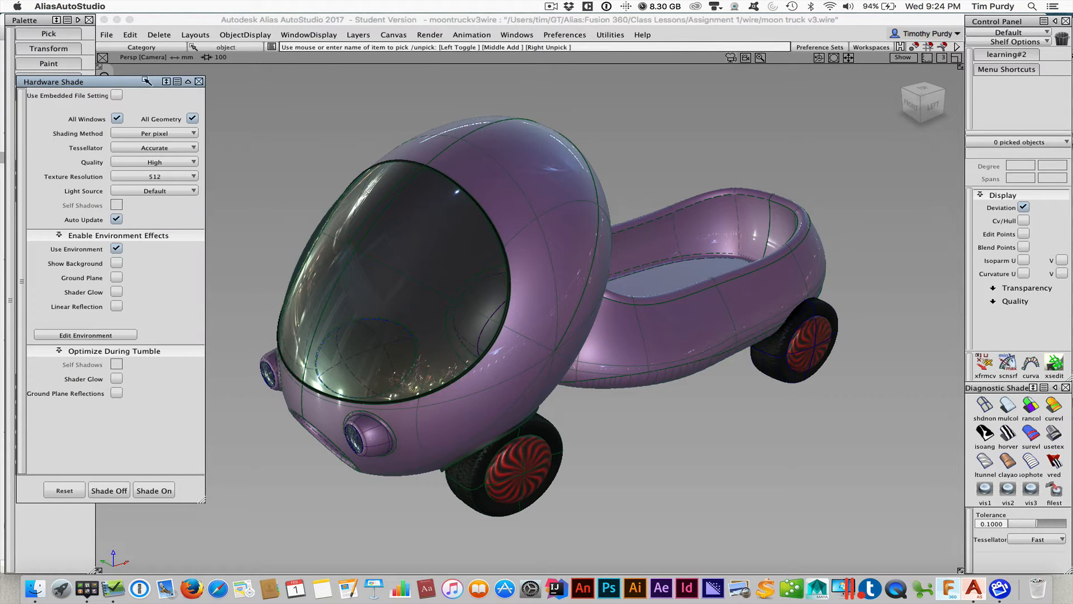
Switch Use Environment off and back on in the Hardware Shade options to compare the reflections on the truck.
drag(138, 82, 240, 76)
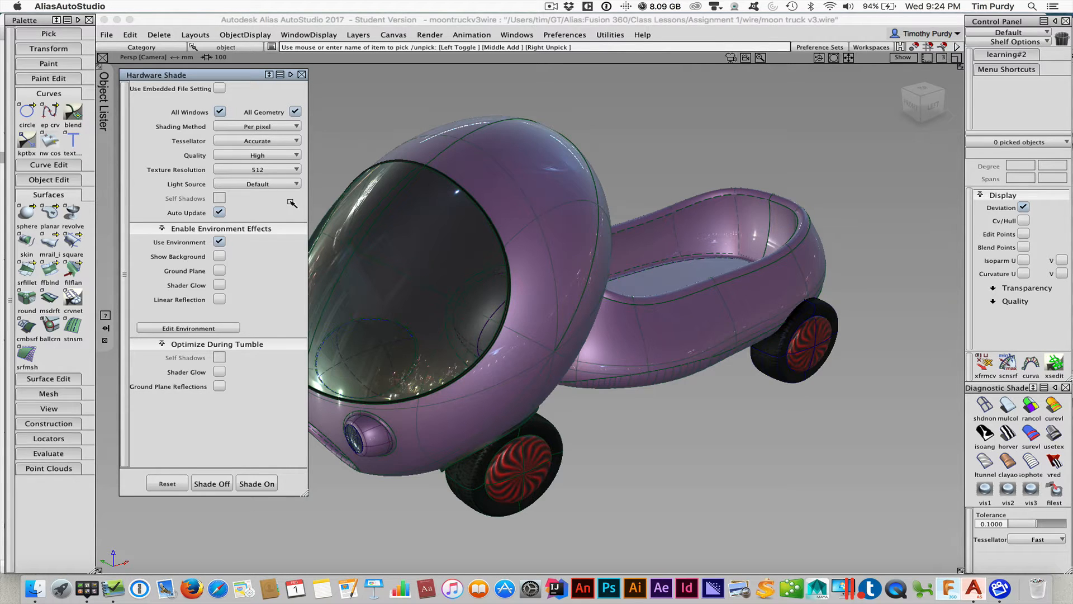
click(220, 242)
click(220, 242)
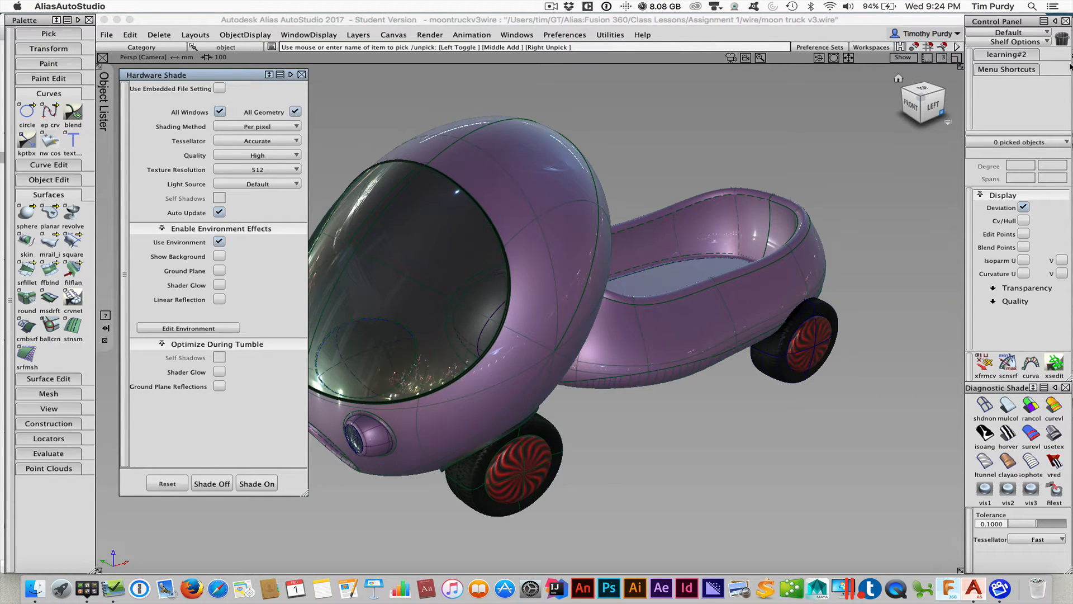
Switch the Control Panel to Visualize mode and open the environments collection in the shader library.
click(1005, 32)
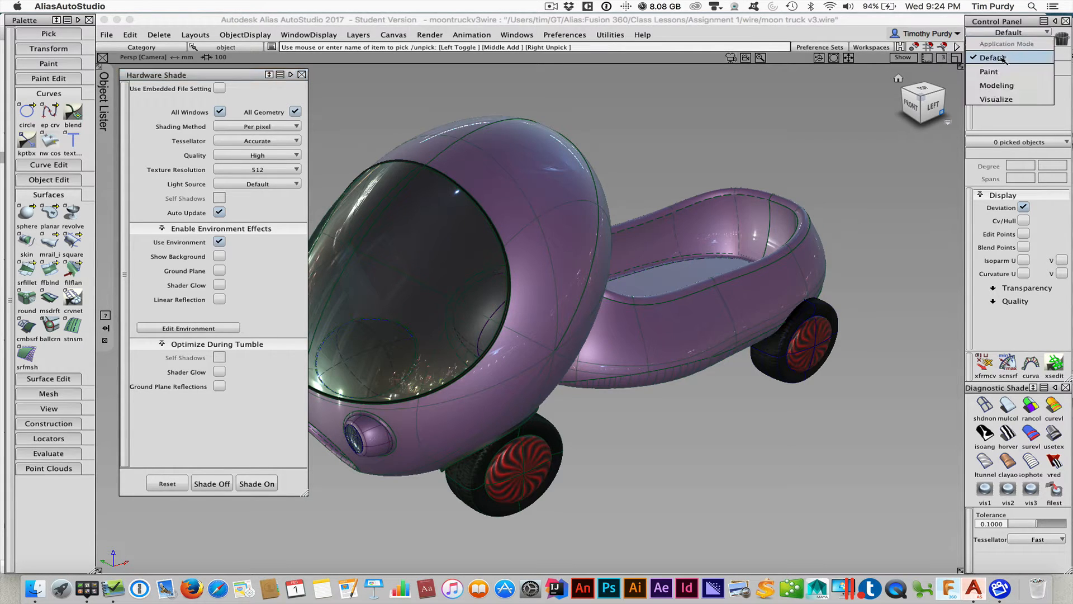
click(998, 100)
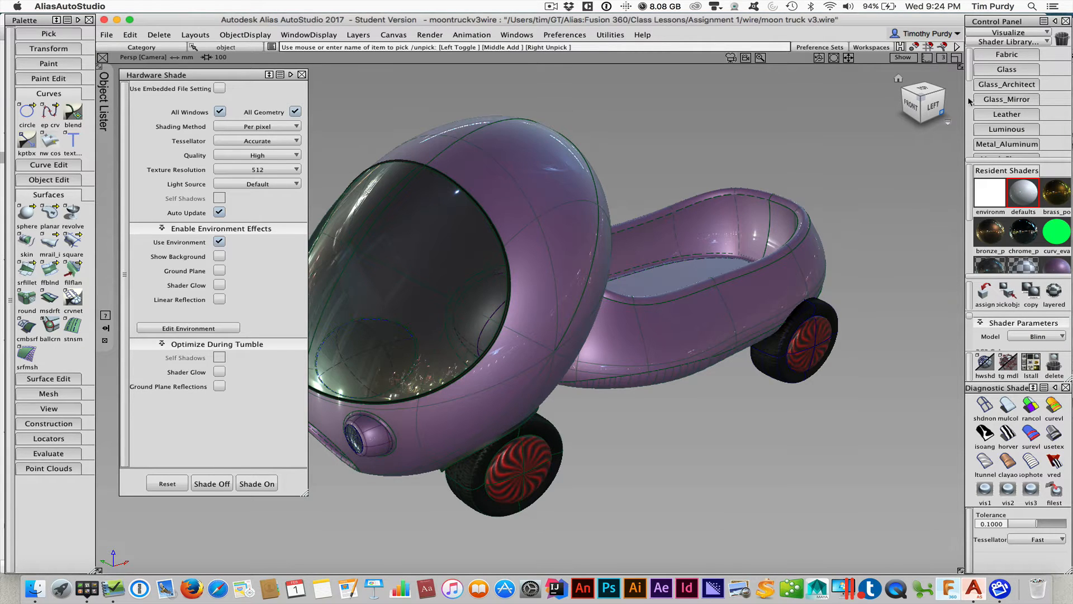
scroll(1000, 101, down, 5)
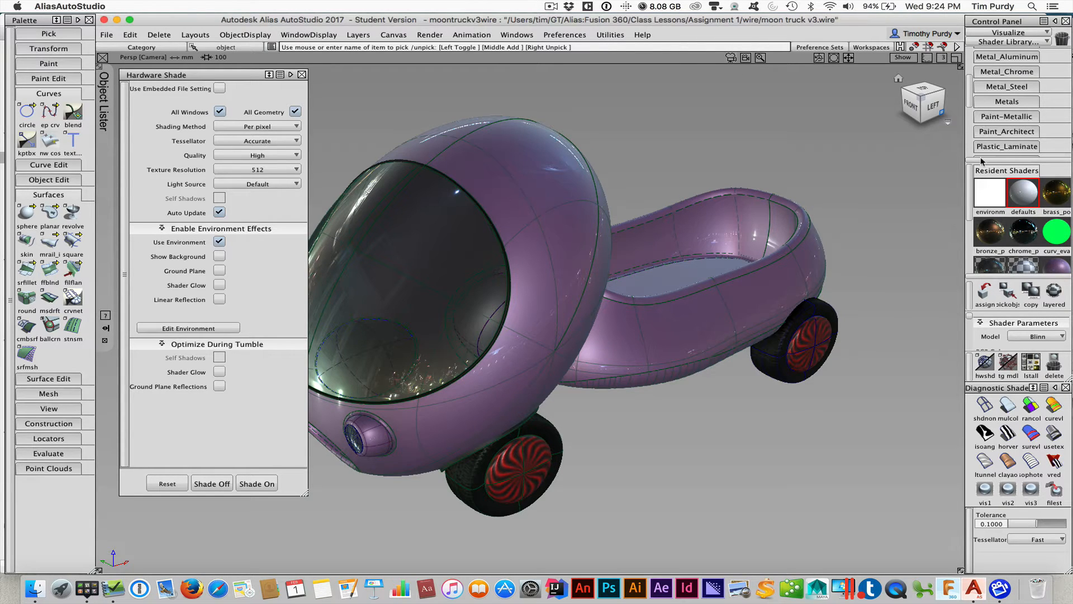
drag(971, 104, 971, 161)
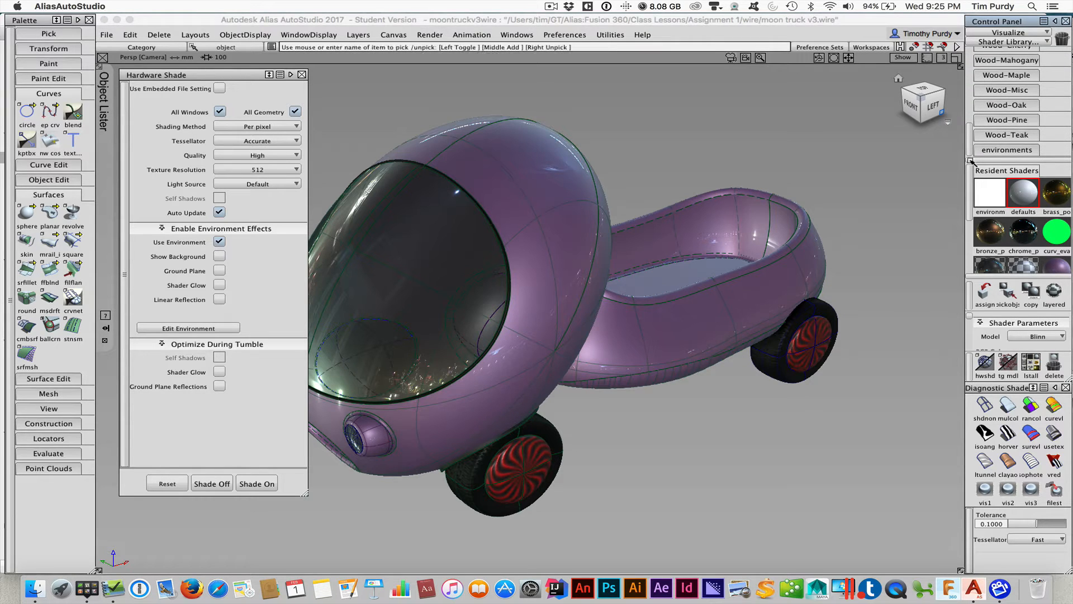
click(1007, 150)
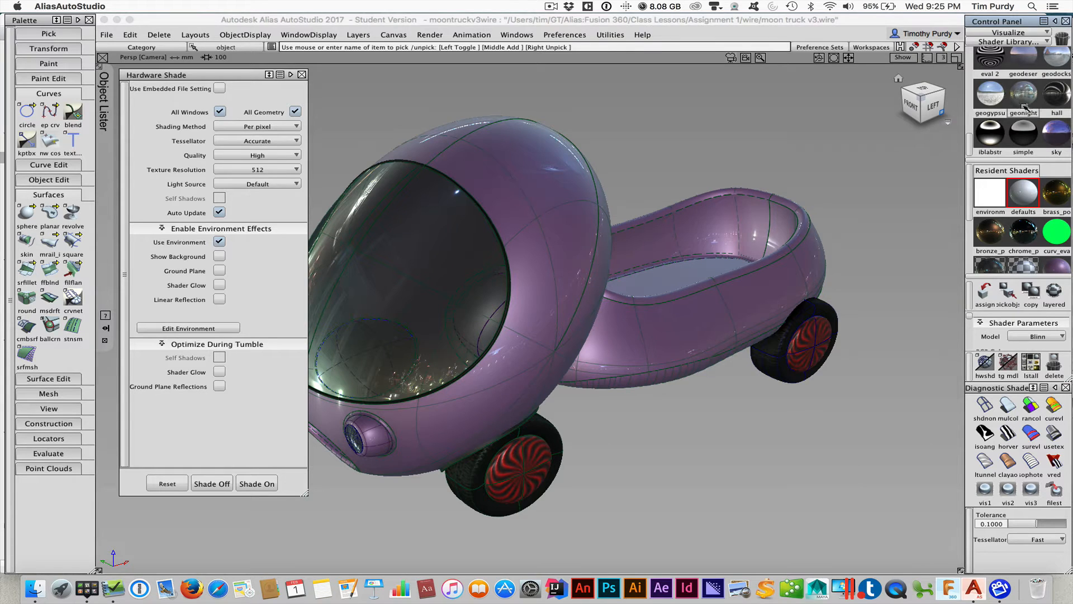
Load the geodocks environment and turn on Show Background to view the truck against it.
drag(971, 137, 973, 124)
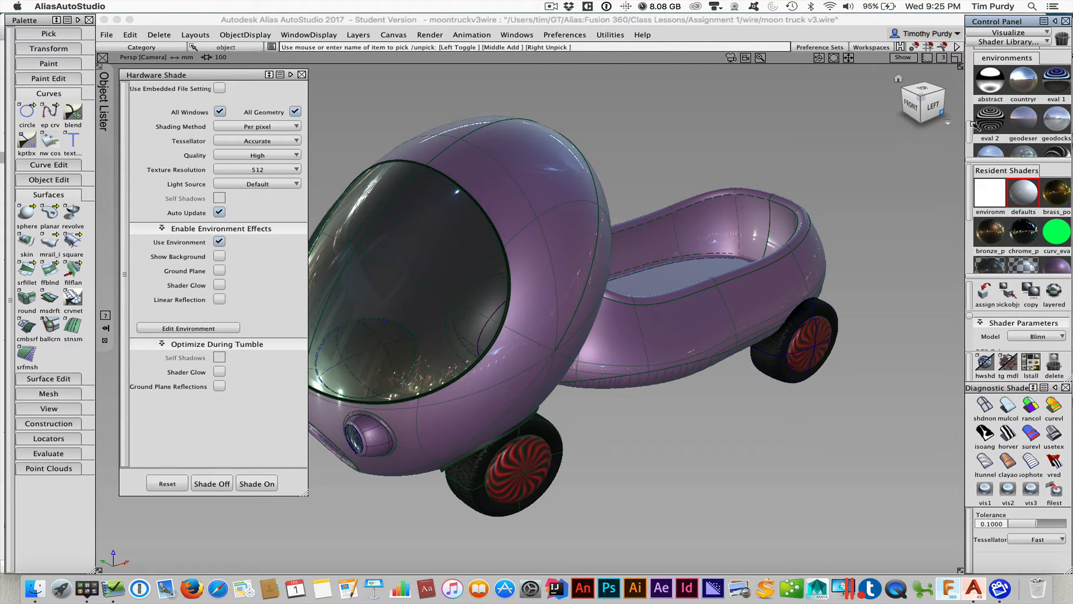
click(1058, 121)
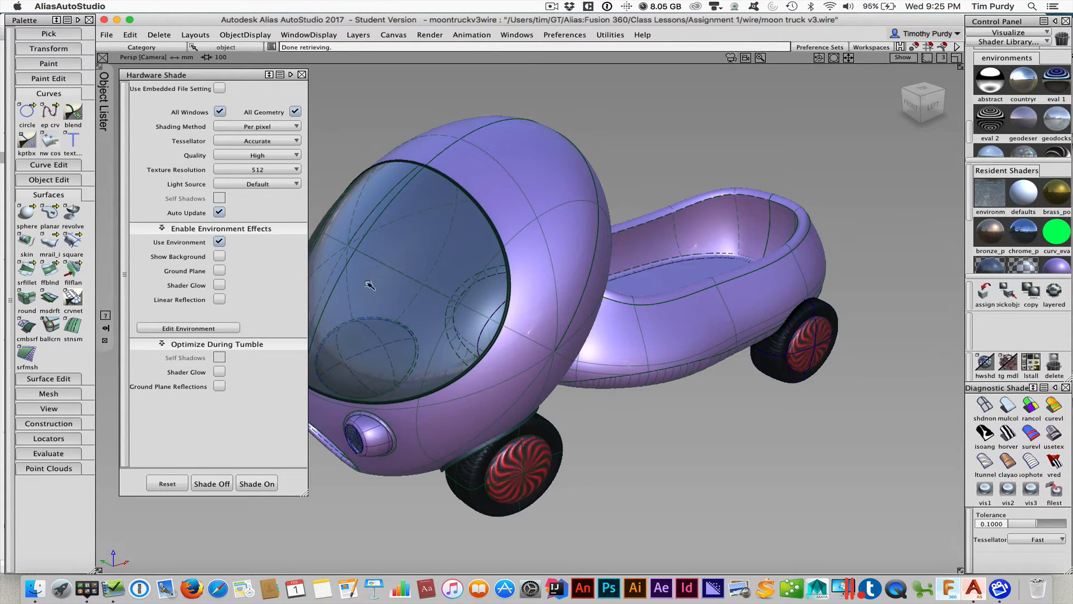
click(220, 256)
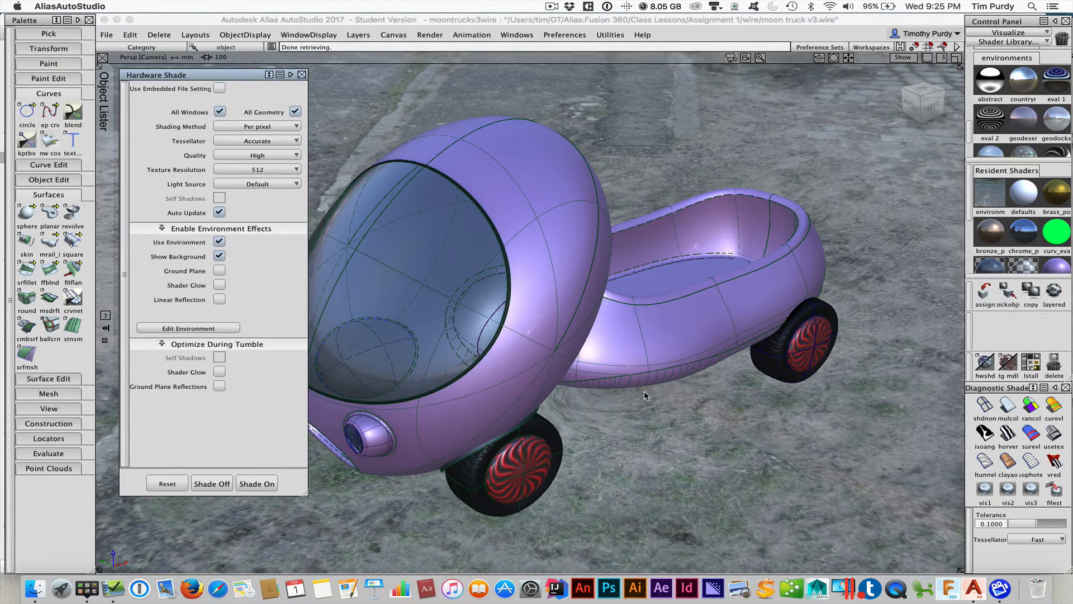
shift+super+drag(645, 393, 644, 334)
shift+super+right_drag(688, 345, 607, 354)
shift+super+drag(606, 355, 637, 353)
shift+super+right_drag(638, 353, 576, 363)
shift+super+drag(576, 363, 730, 338)
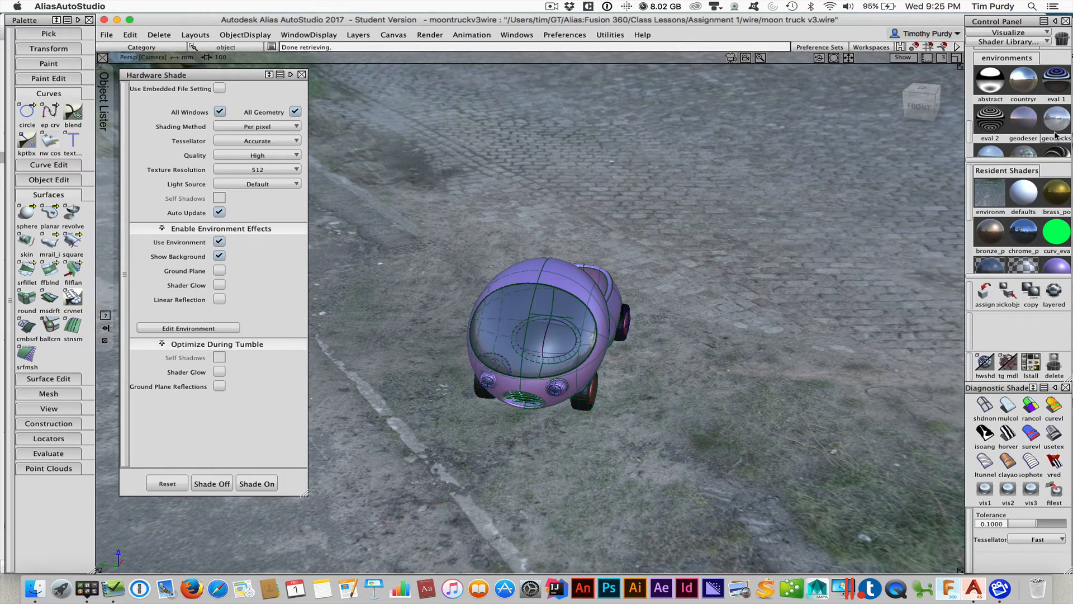
Replace the environment with the countryr one and view the truck against it from farther away.
double_click(1026, 85)
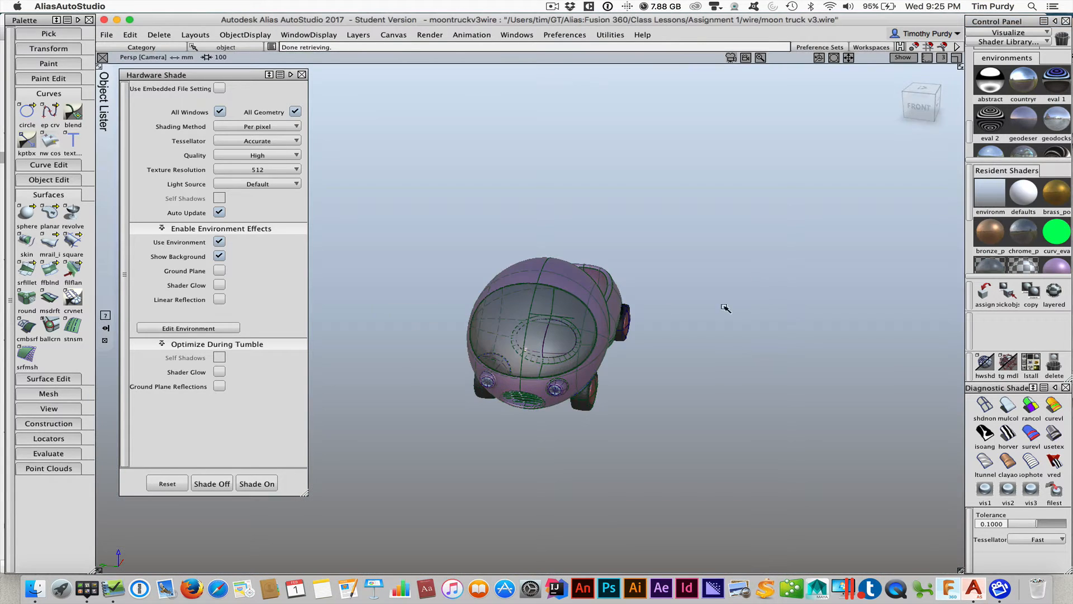
alt+shift+drag(724, 305, 773, 308)
alt+shift+right_drag(774, 309, 487, 346)
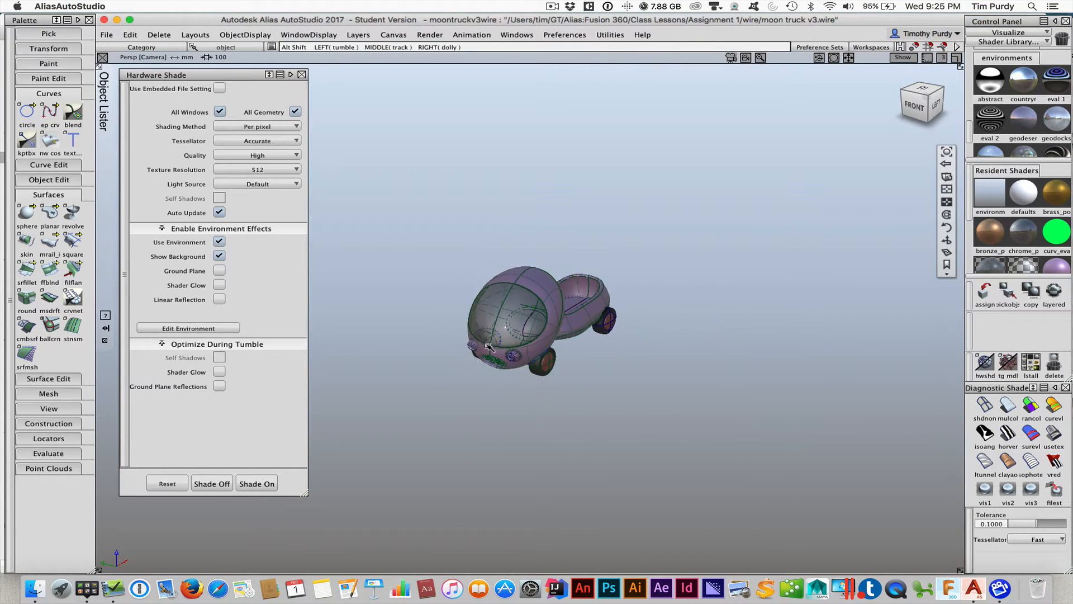
alt+shift+right_drag(794, 360, 520, 381)
alt+shift+right_drag(777, 368, 492, 385)
alt+shift+right_drag(622, 381, 411, 393)
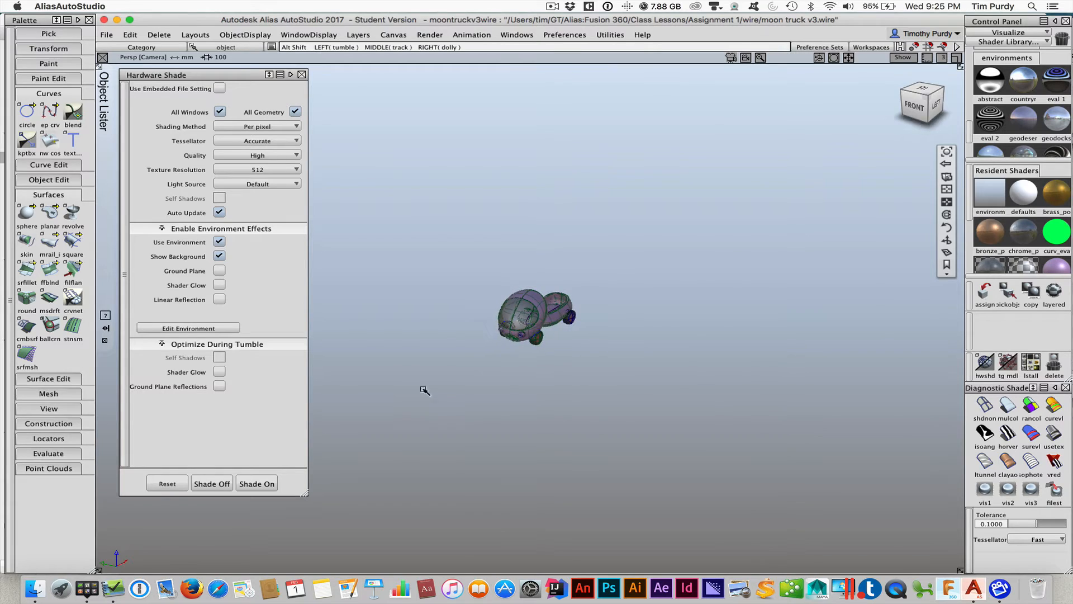
alt+shift+drag(425, 390, 525, 379)
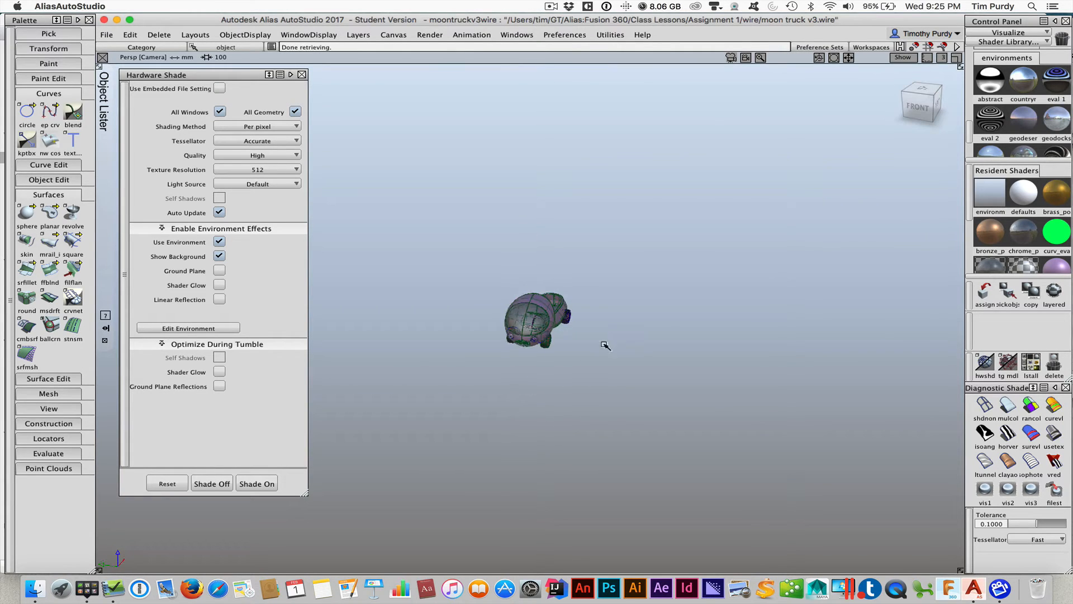
Load the geonight environment and frame the whole truck against the night plaza background.
click(1028, 153)
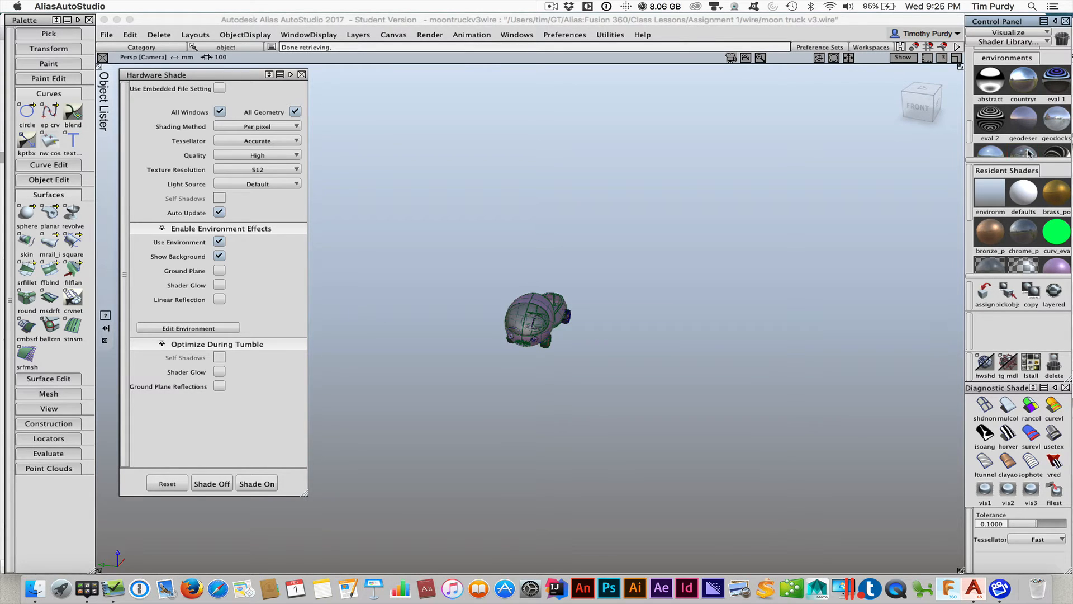
double_click(1029, 153)
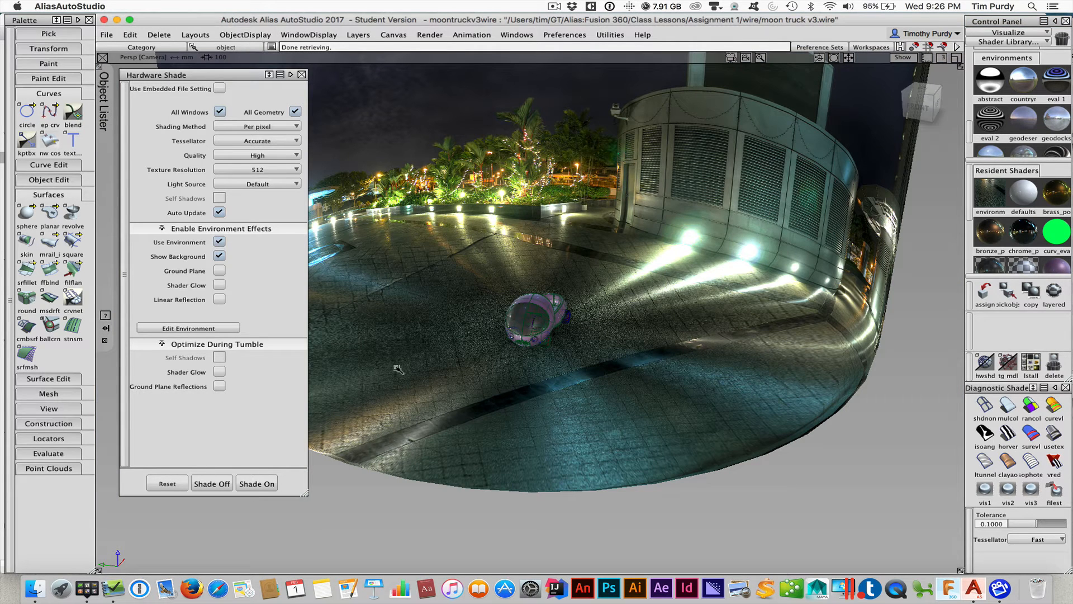
alt+shift+right_drag(440, 370, 774, 349)
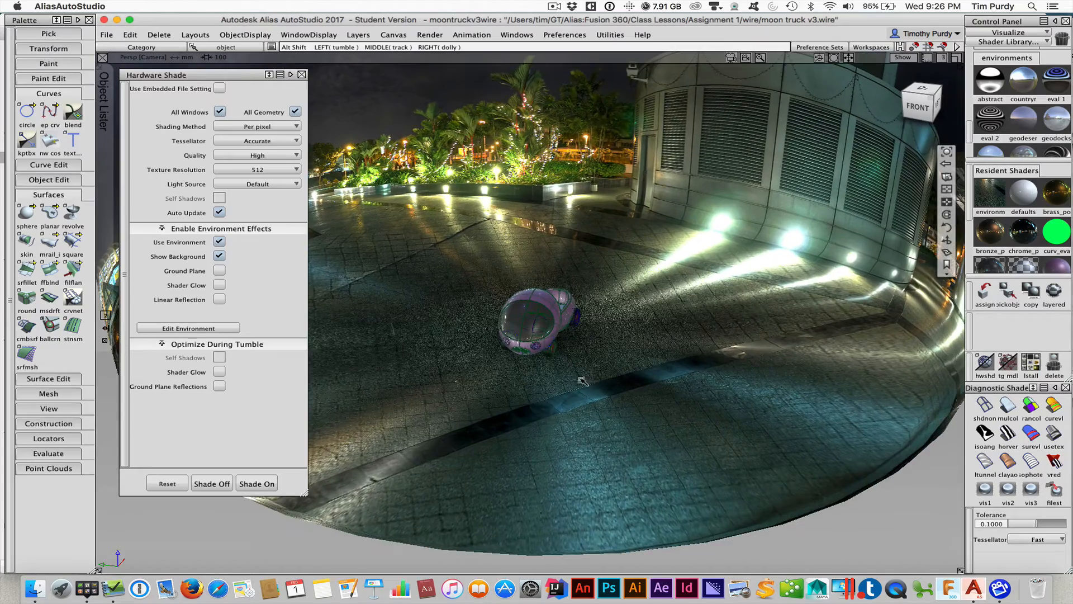
alt+shift+right_drag(582, 381, 752, 358)
key(f)
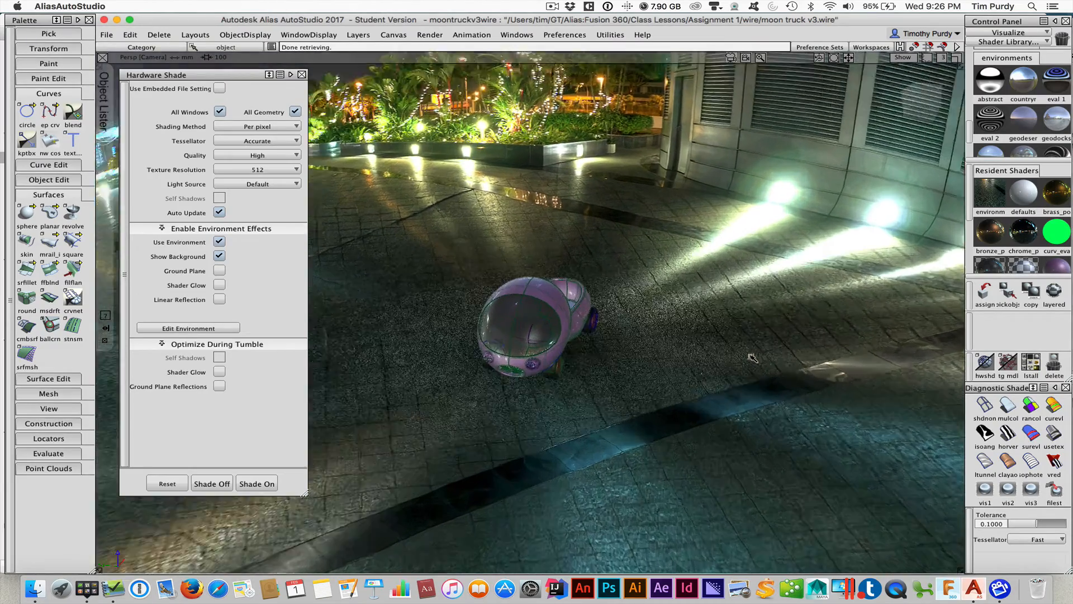
Toggle Use Environment and Show Background to compare their effects, leaving the environment on and the background off.
click(220, 243)
click(220, 242)
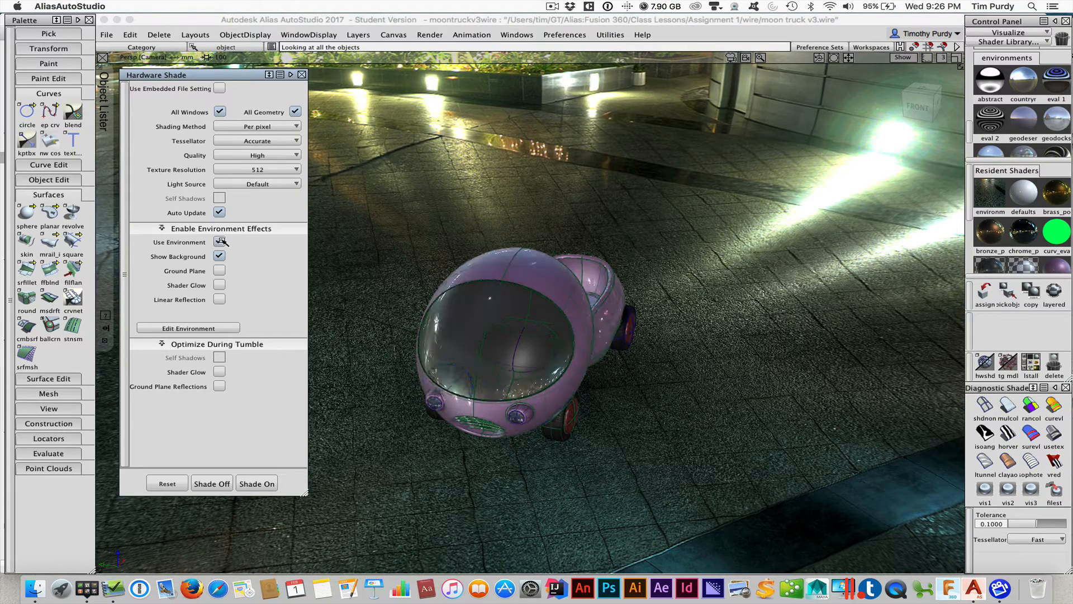
click(218, 256)
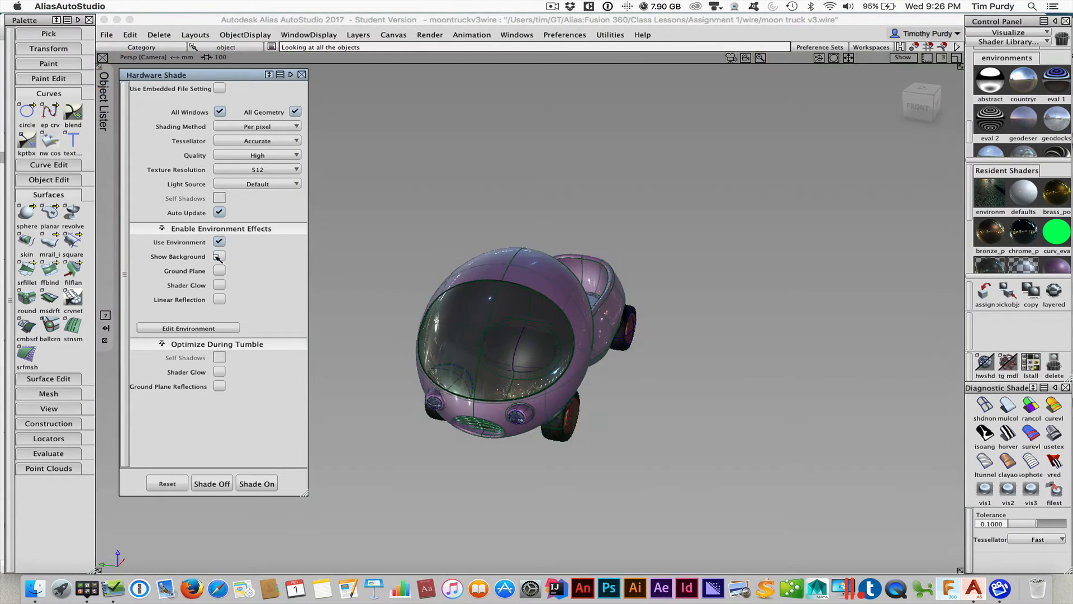
click(219, 257)
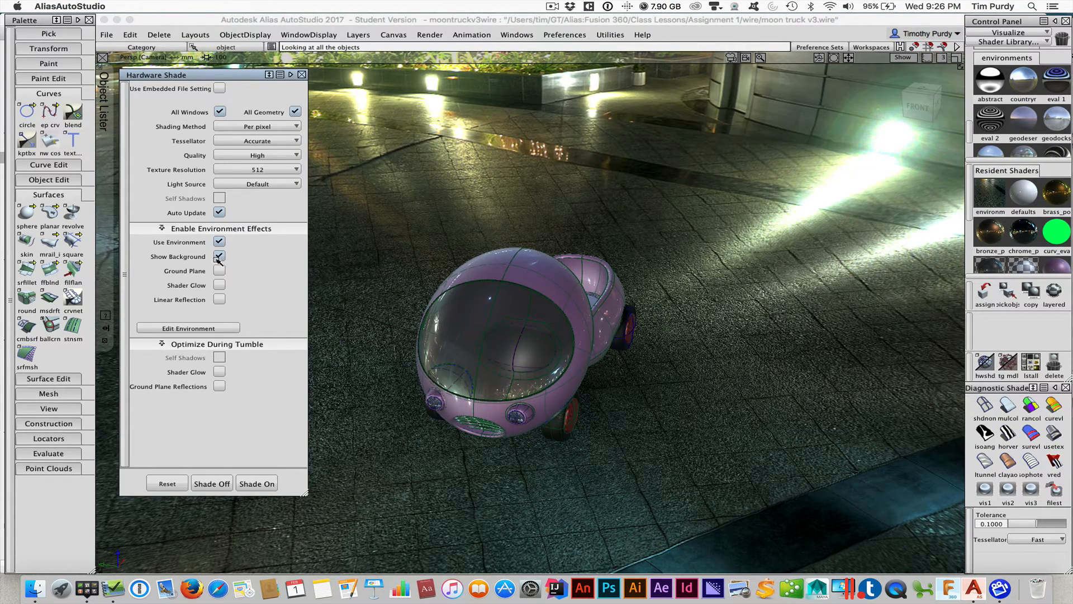
click(219, 257)
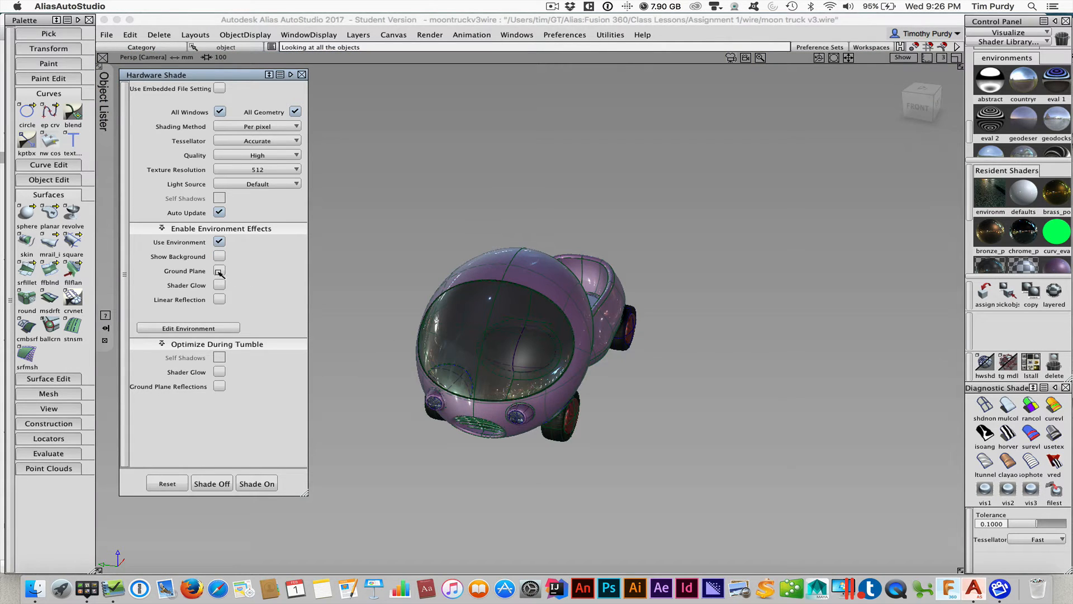
Turn on the Ground Plane effect beneath the truck and open the environment settings for editing.
alt+shift+drag(647, 430, 561, 387)
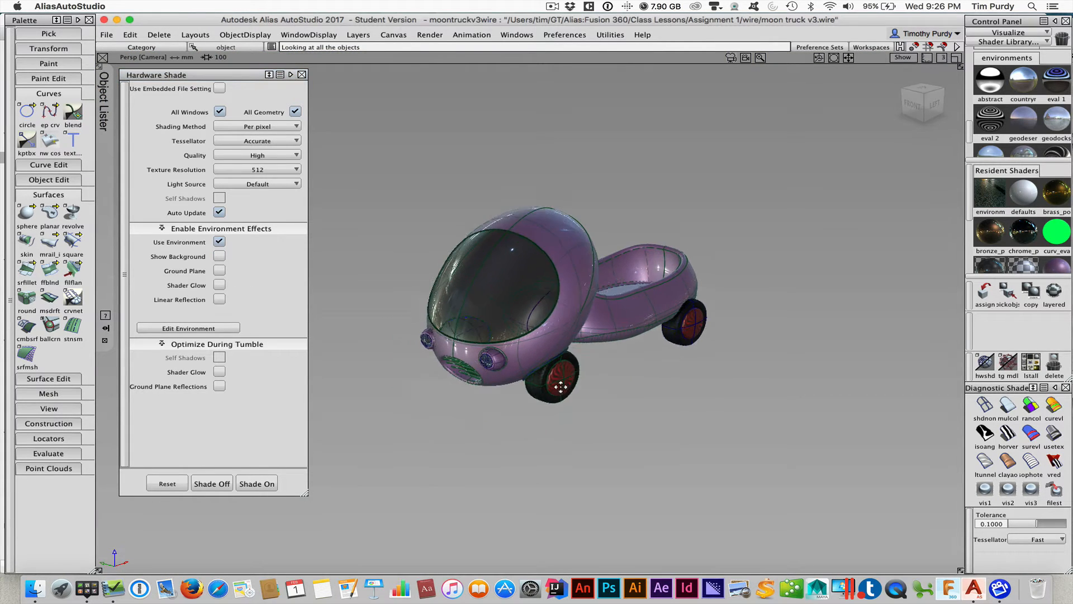
alt+shift+middle_drag(560, 387, 566, 362)
alt+shift+right_drag(553, 389, 580, 378)
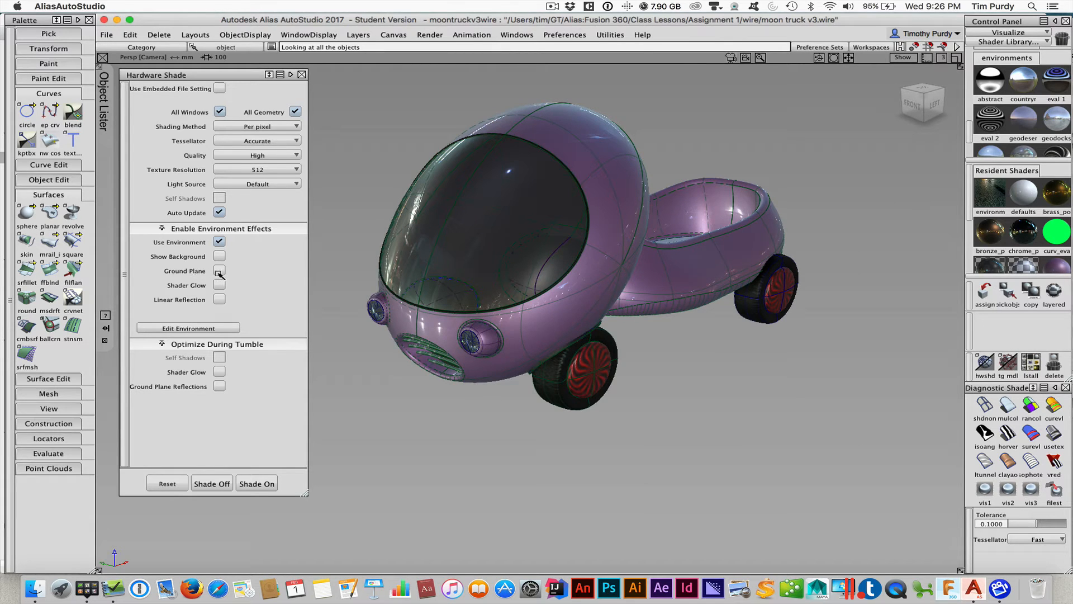
click(219, 272)
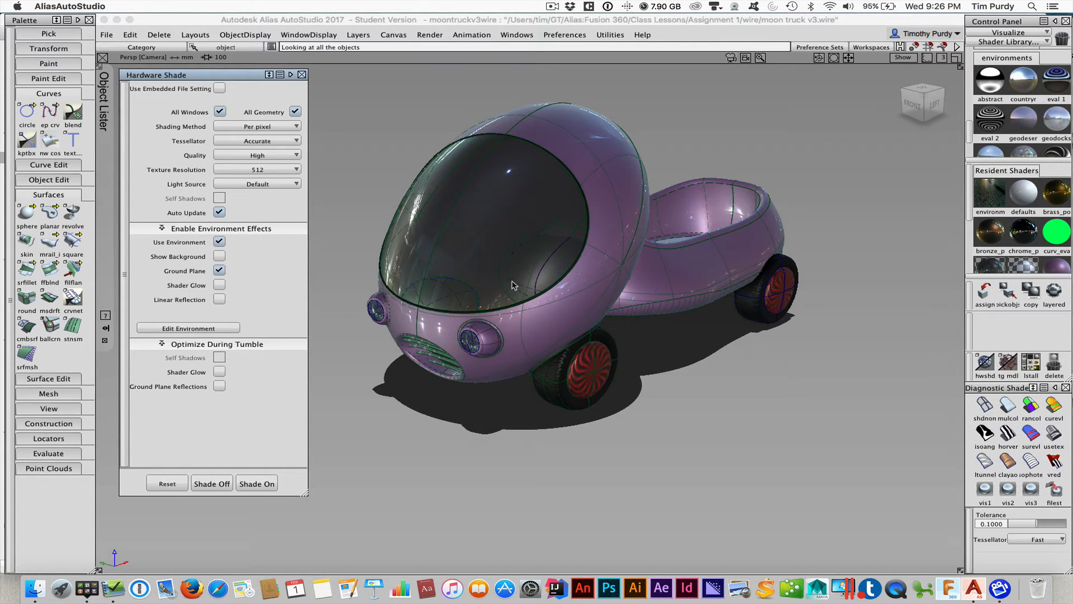
click(185, 329)
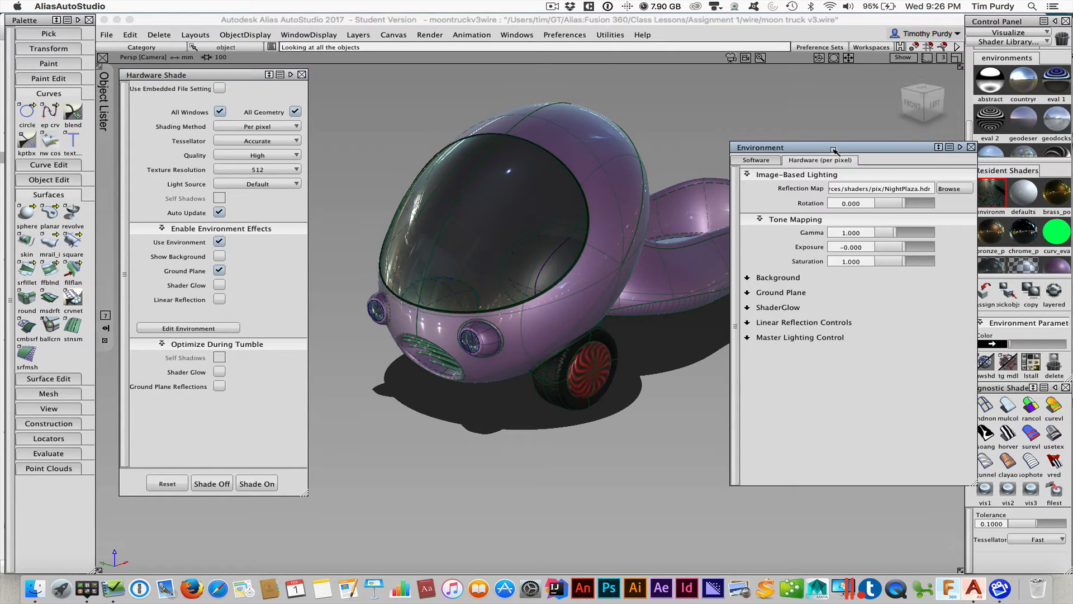
Open the environment's Ground Plane settings, try a height of -100, and reset the height to 0.
drag(811, 151, 244, 182)
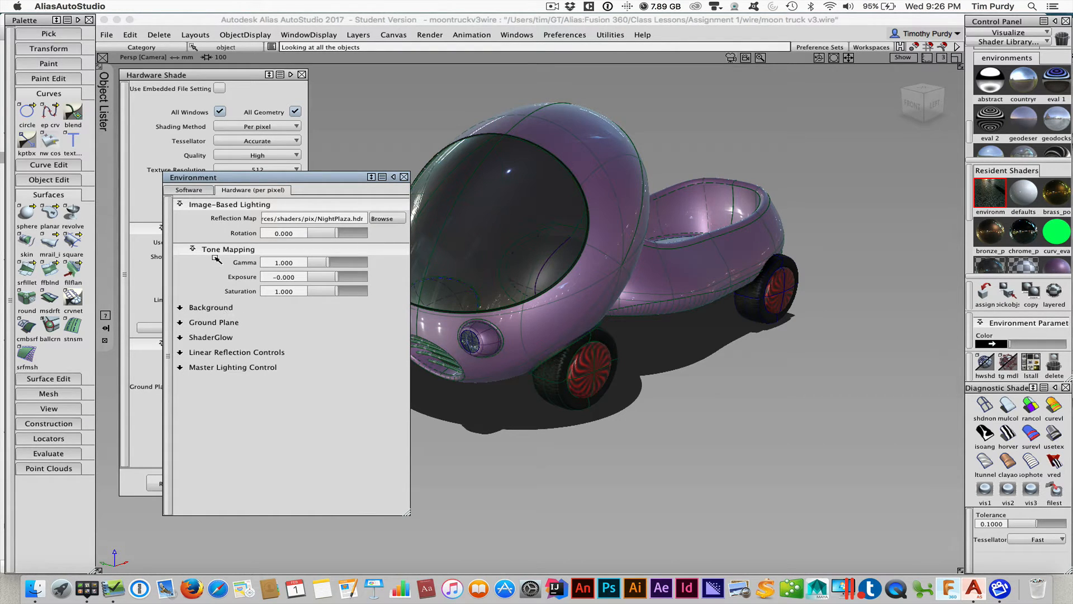
click(208, 323)
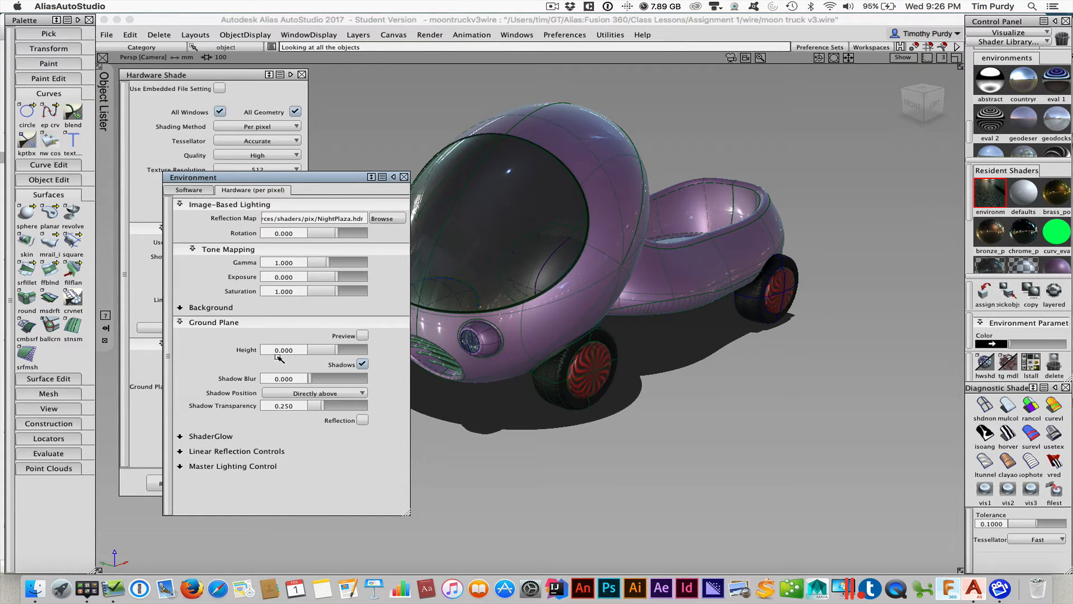
mouse_move(333, 351)
mouse_down()
mouse_move(351, 352)
mouse_move(322, 351)
mouse_move(336, 352)
mouse_up()
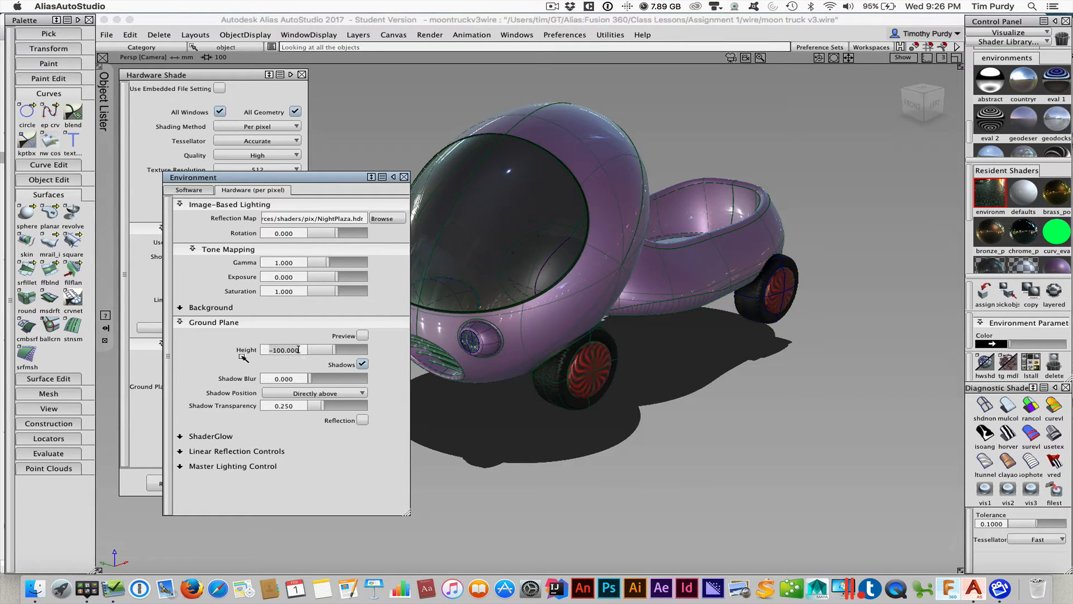
text(0)
key(Return)
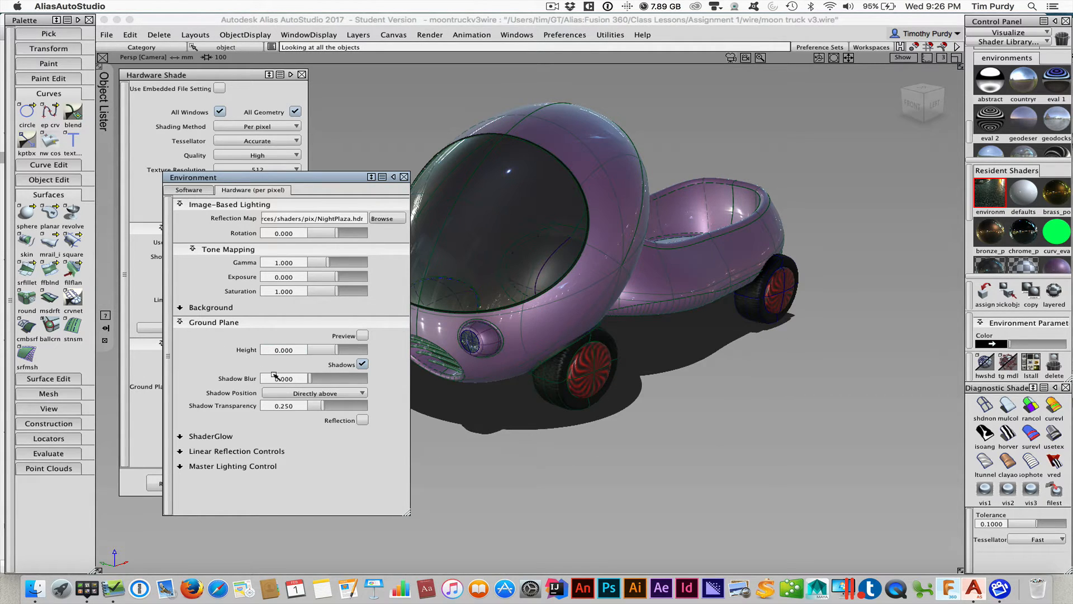
Soften the ground plane shadow with a Shadow Blur of 0.5 and a Shadow Transparency of 0.7.
drag(310, 378, 343, 380)
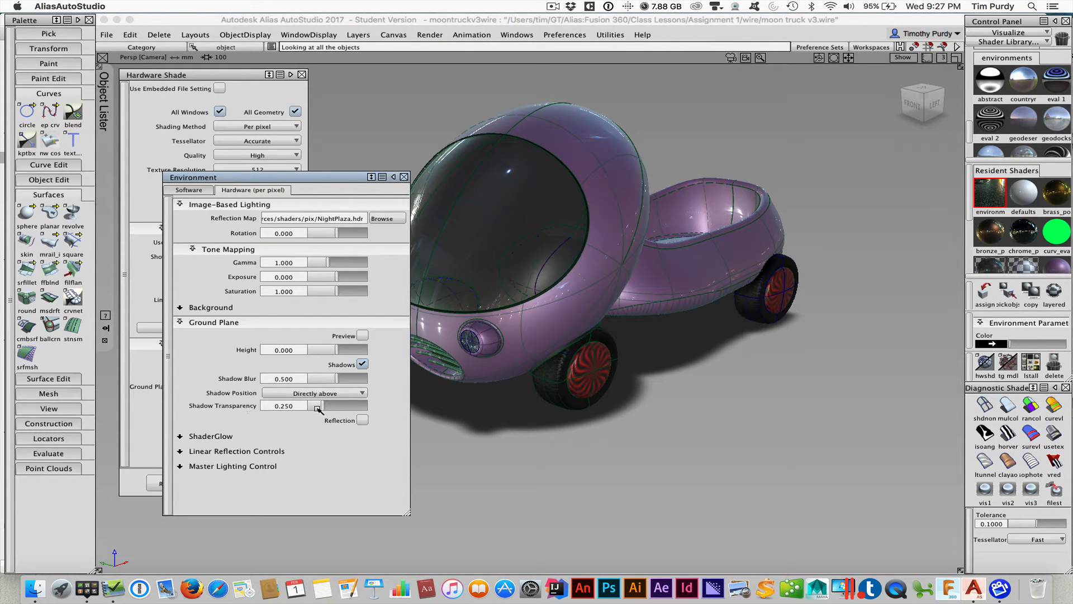
drag(321, 407, 347, 406)
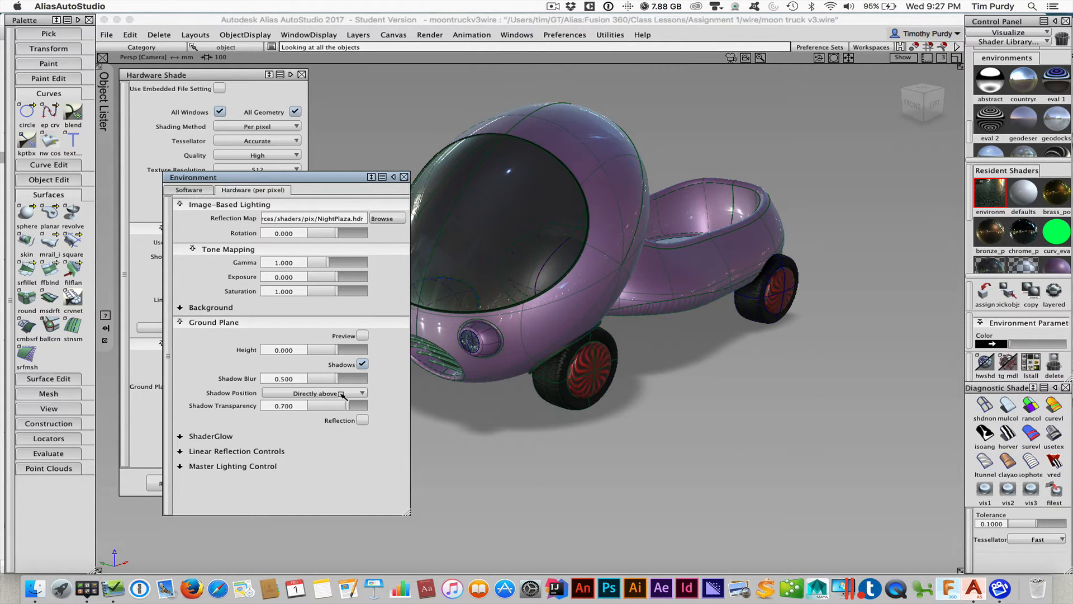
Compare the shadow positions 45 degrees left, 45 degrees right and User defined, returning to Directly above.
click(342, 395)
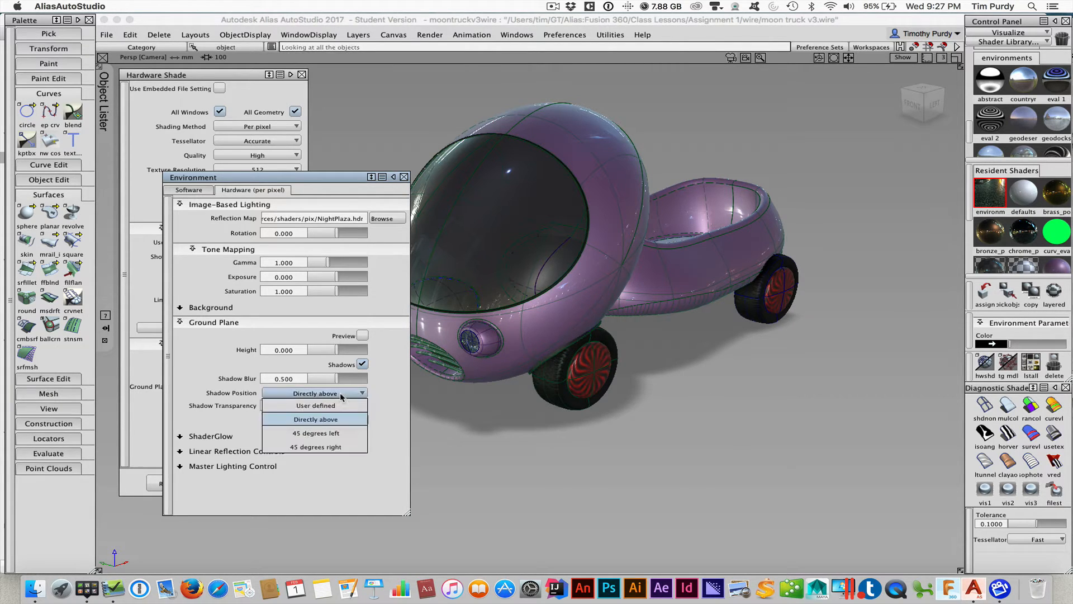
click(329, 434)
click(330, 395)
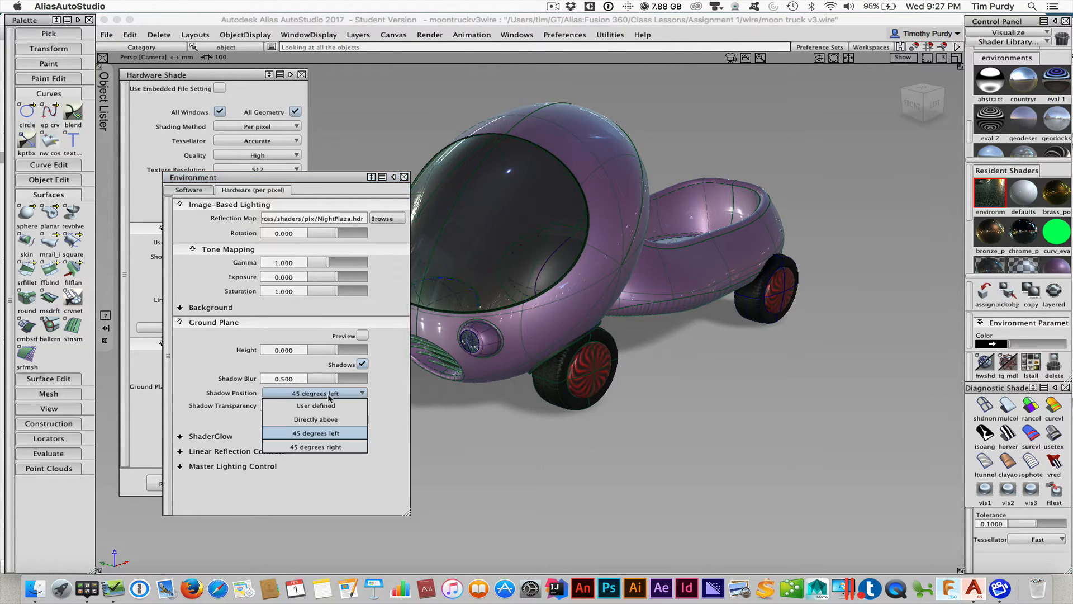
click(316, 446)
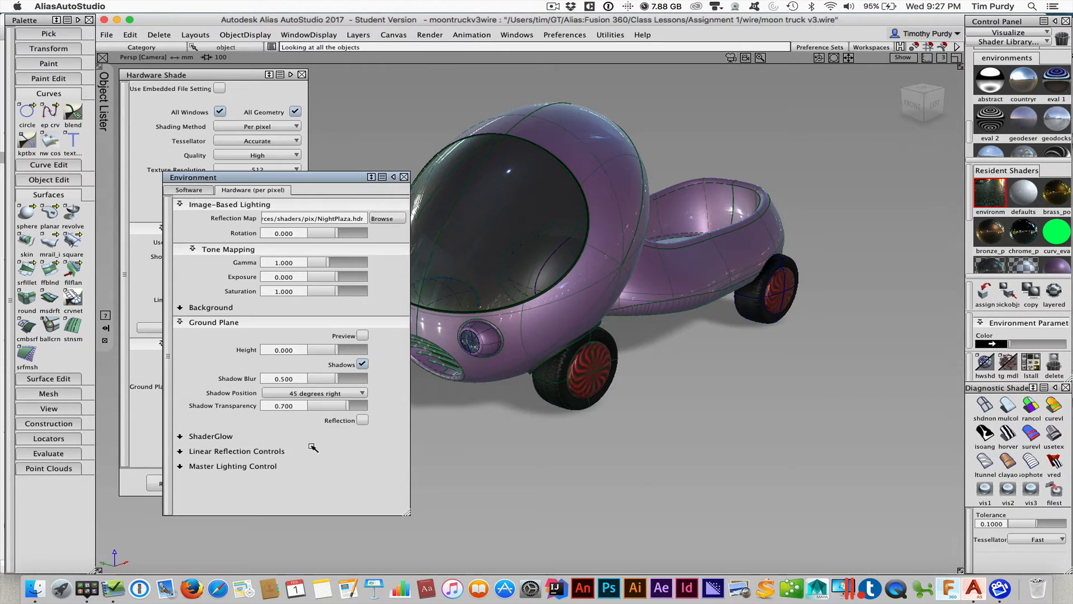
click(321, 395)
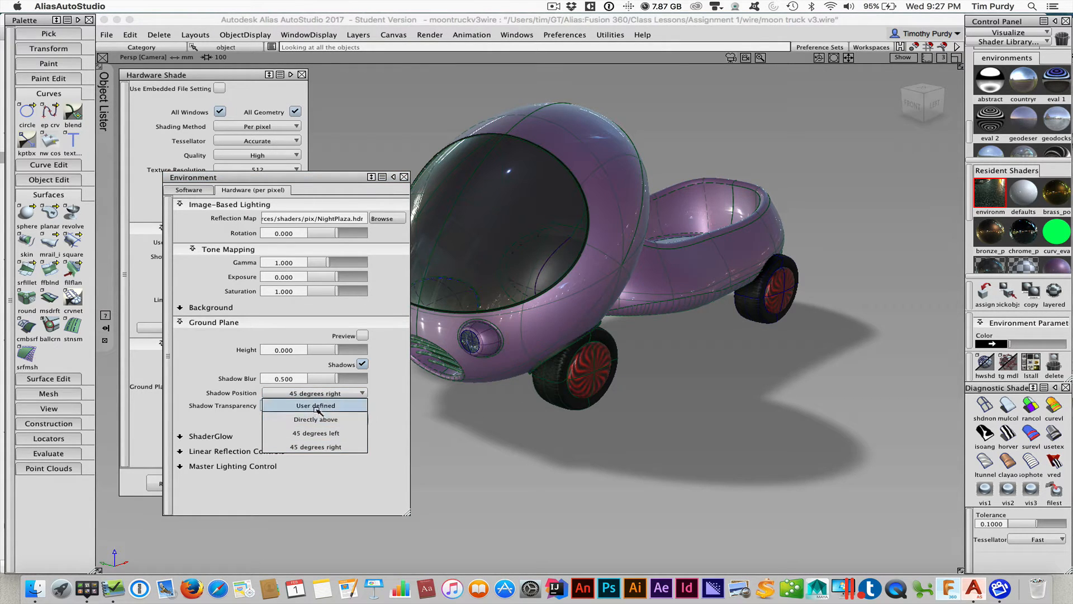
click(316, 407)
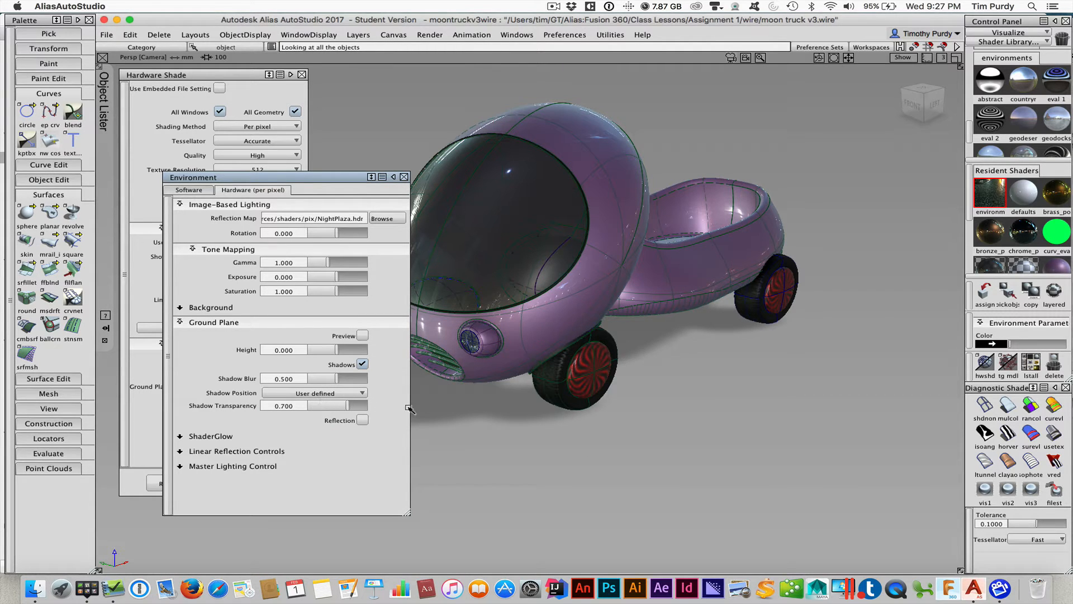
alt+shift+drag(448, 420, 613, 411)
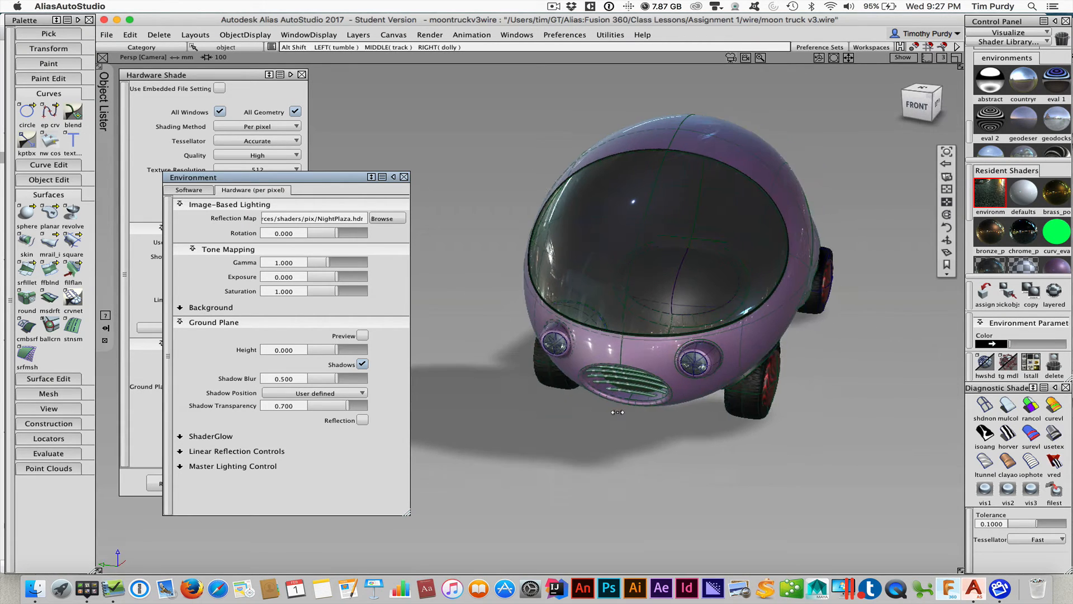
click(353, 392)
click(316, 419)
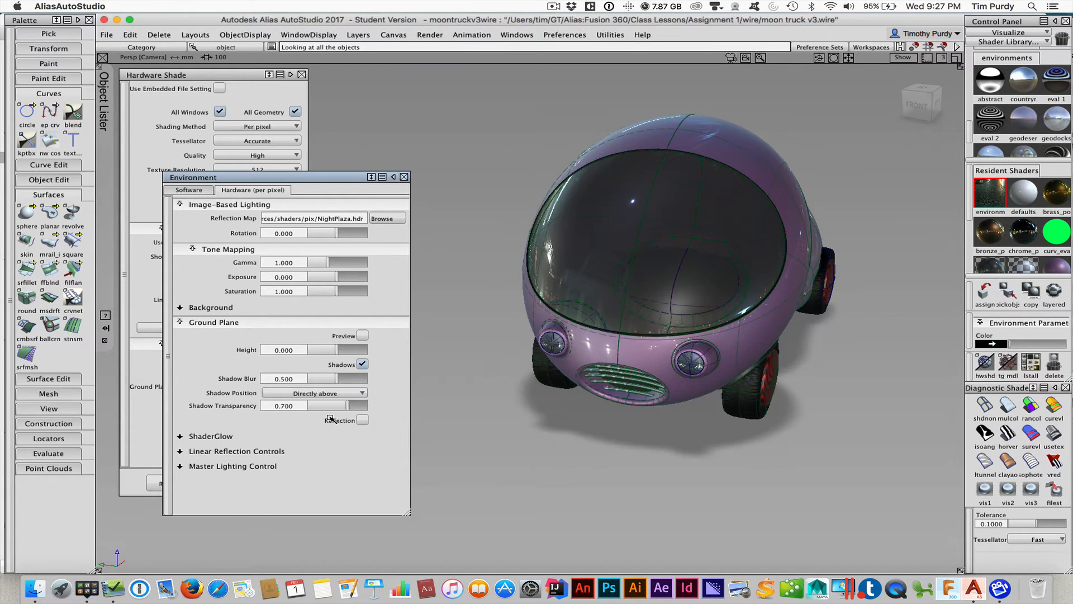
alt+shift+drag(619, 434, 490, 407)
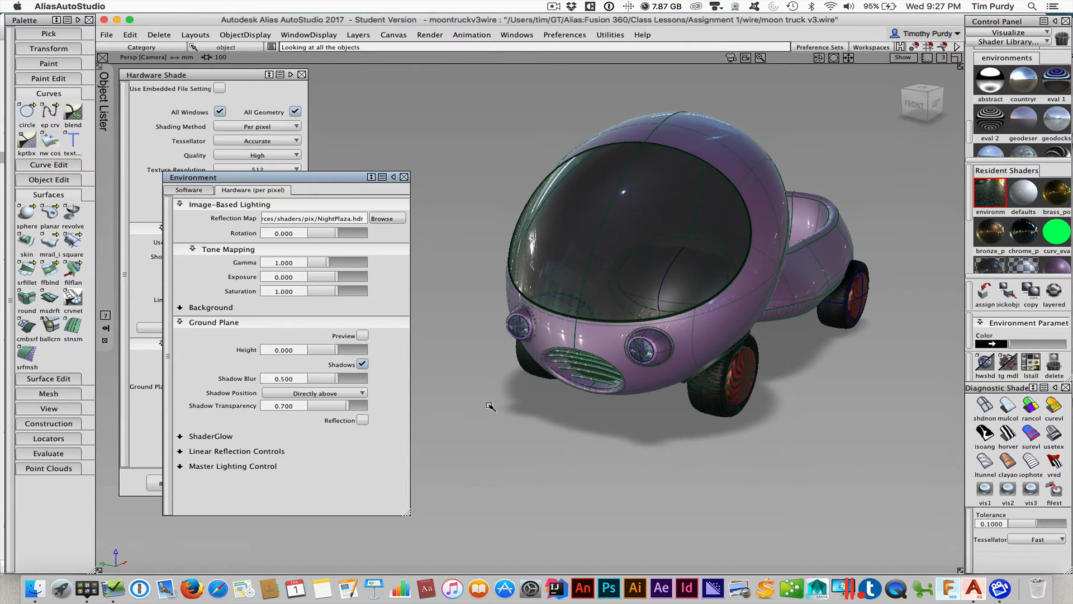
Open the background color's map settings and turn on Show Background to view the plaza around the truck.
click(228, 308)
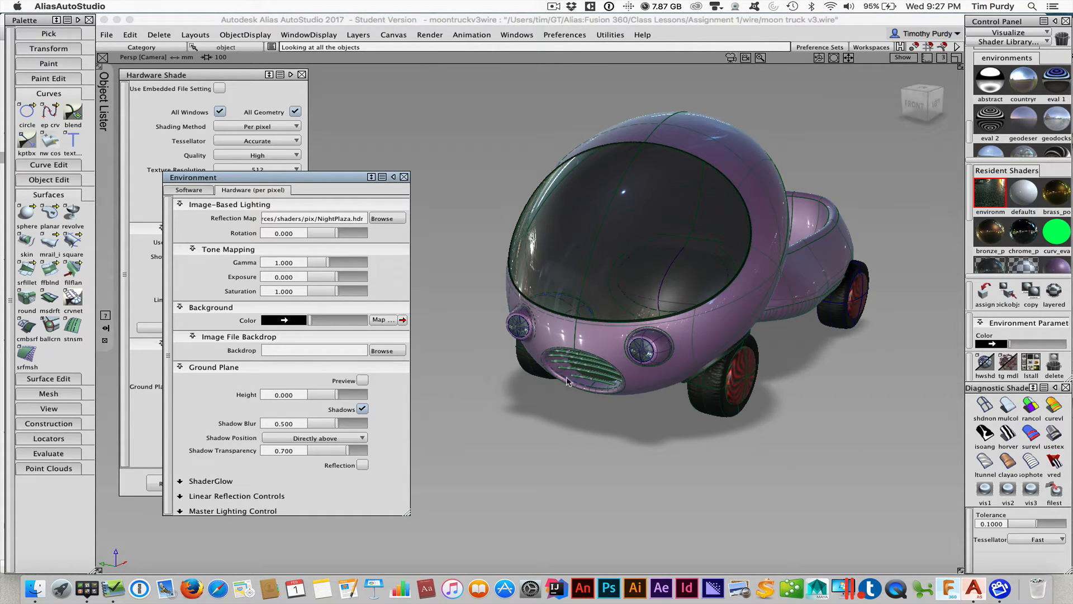
mouse_move(631, 387)
alt+shift+mouse_down()
mouse_move(600, 385)
mouse_move(615, 374)
alt+shift+mouse_up()
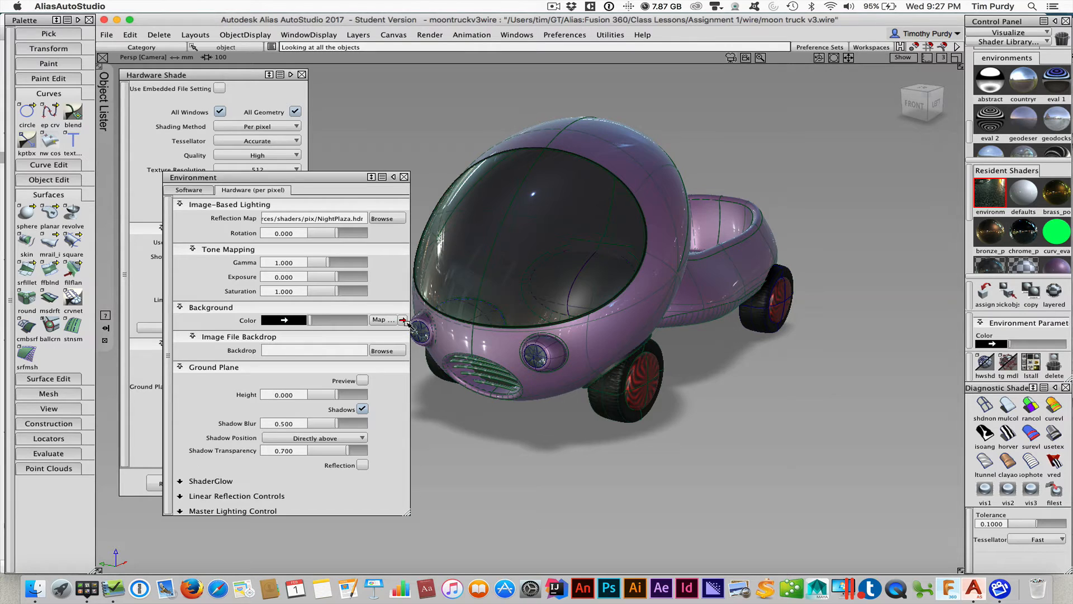
click(402, 321)
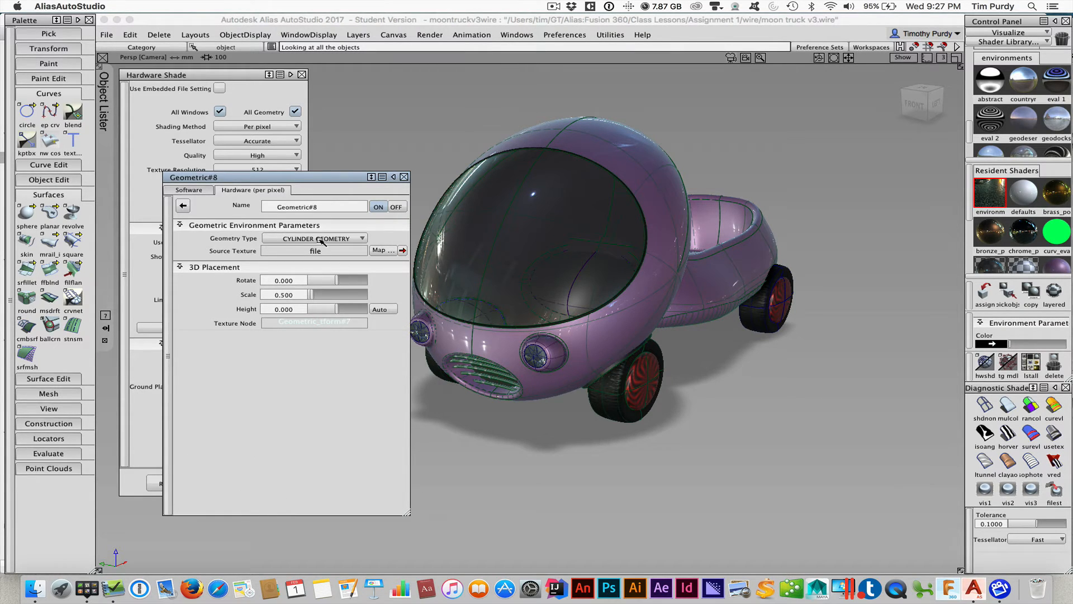
drag(256, 176, 377, 253)
click(219, 254)
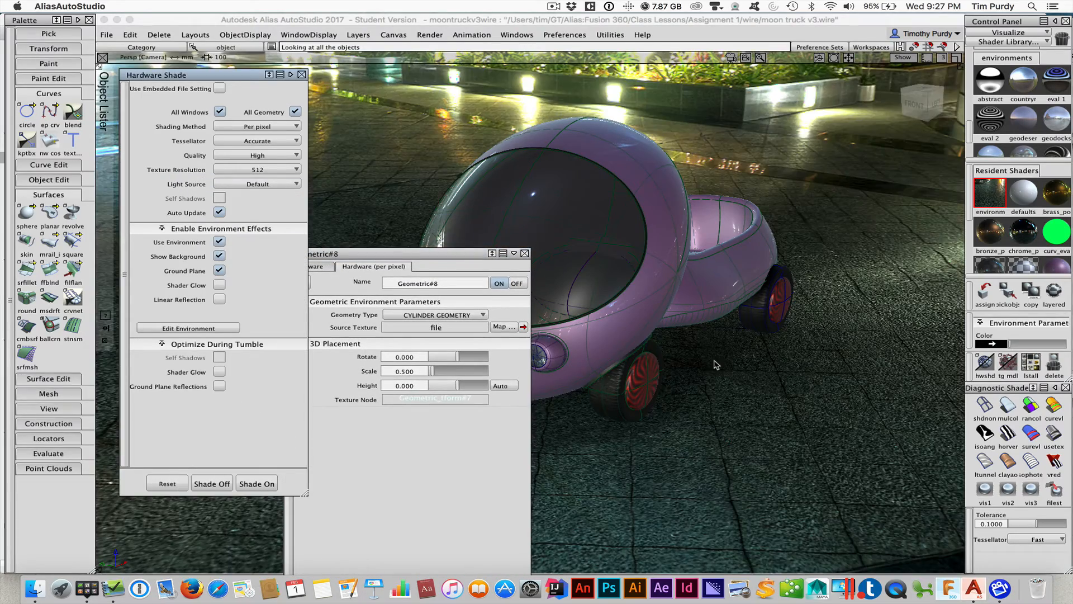
shift+super+right_drag(742, 363, 350, 390)
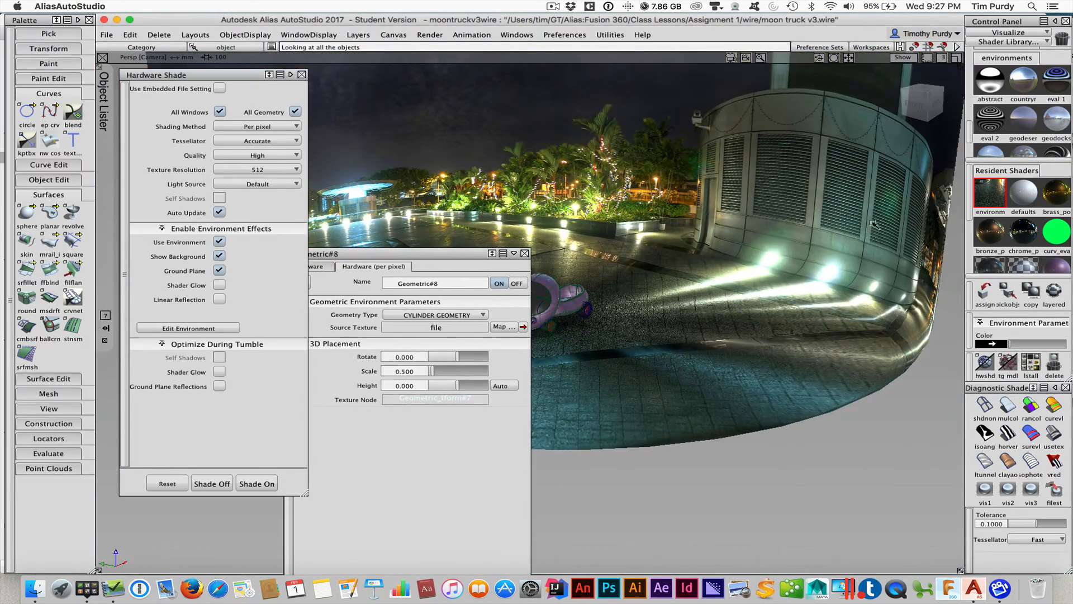
Examine the source texture file of the background's cylinder map and return to the main environment settings.
click(523, 328)
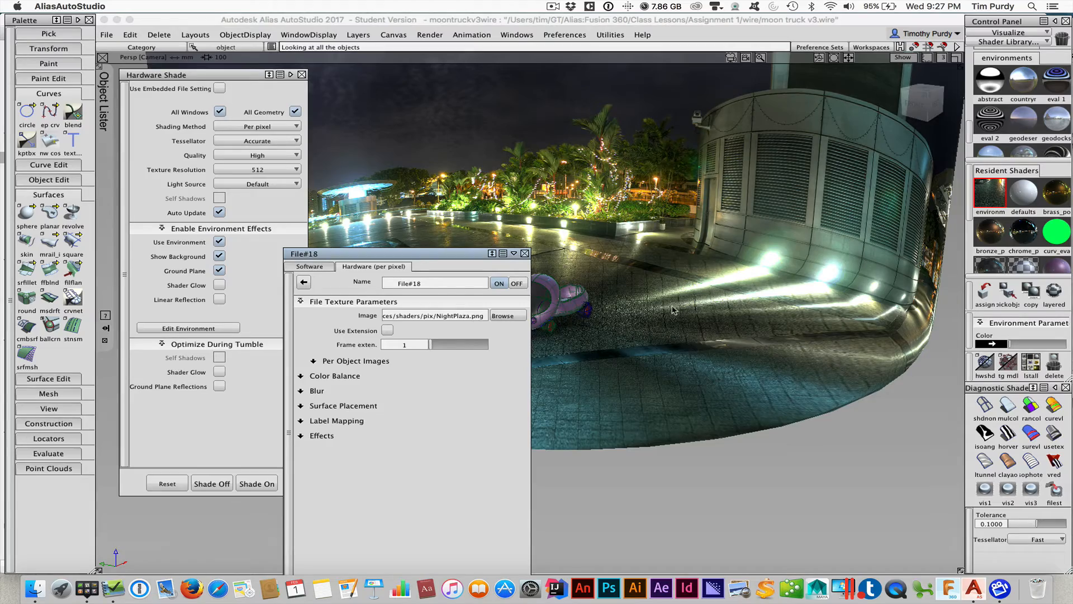
shift+super+right_drag(662, 313, 731, 316)
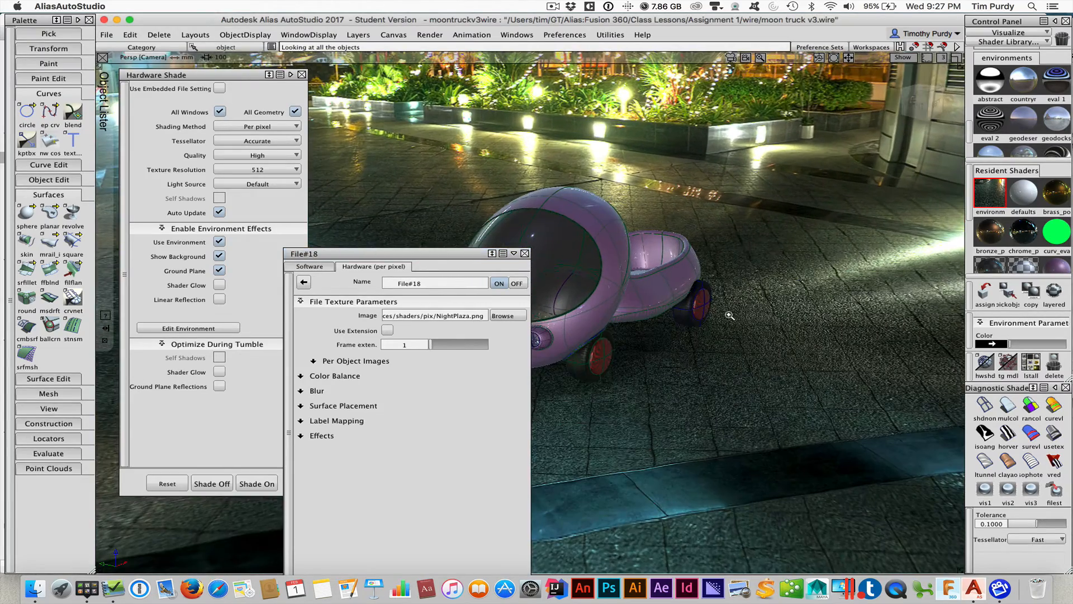
click(304, 282)
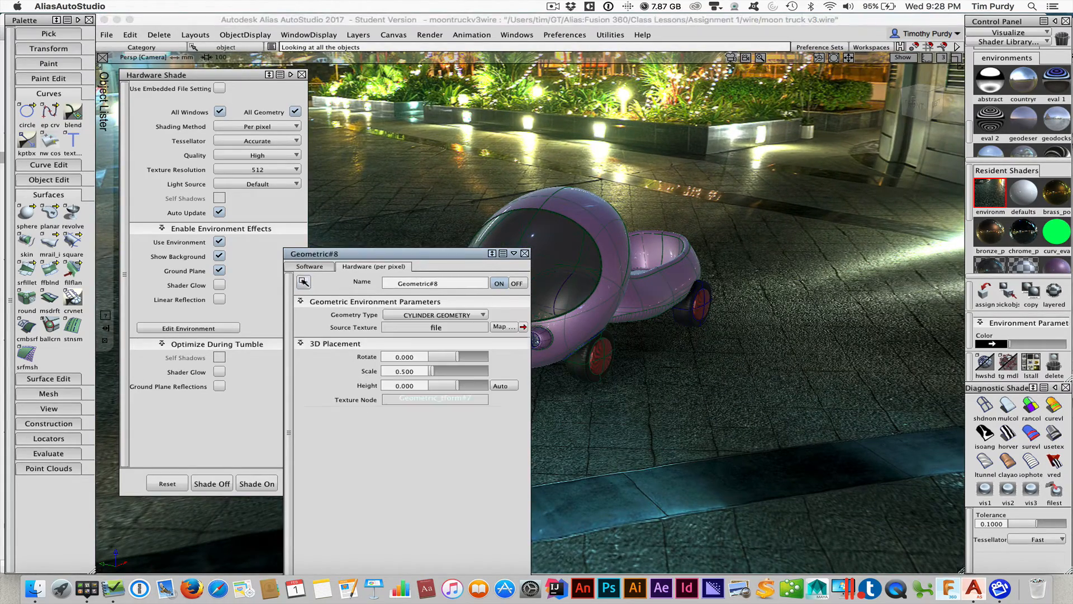
click(304, 282)
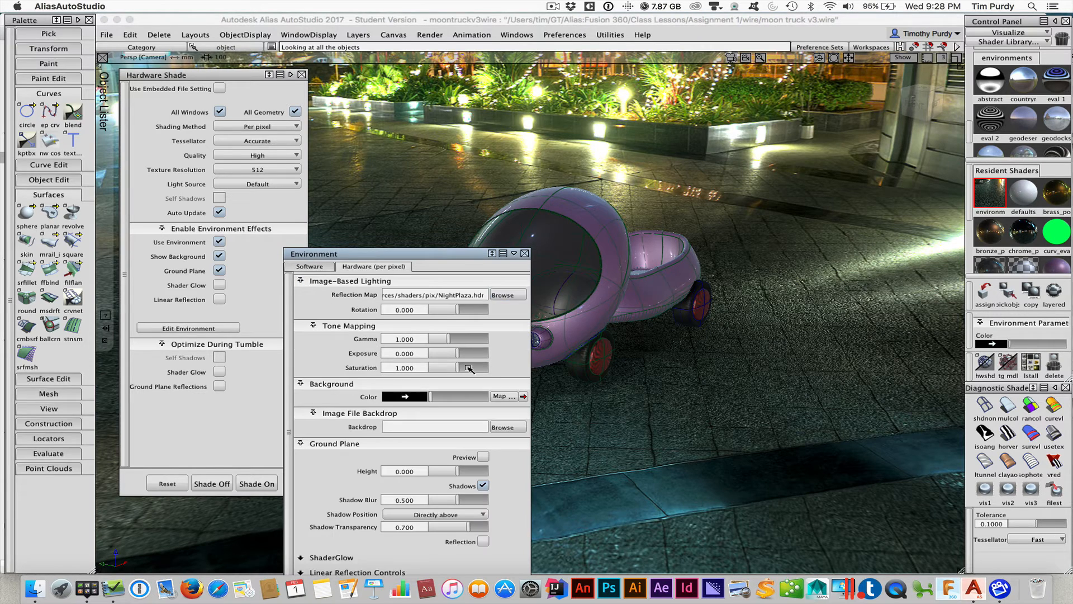
Turn off the geometric map on the background and set the background color to white.
click(523, 397)
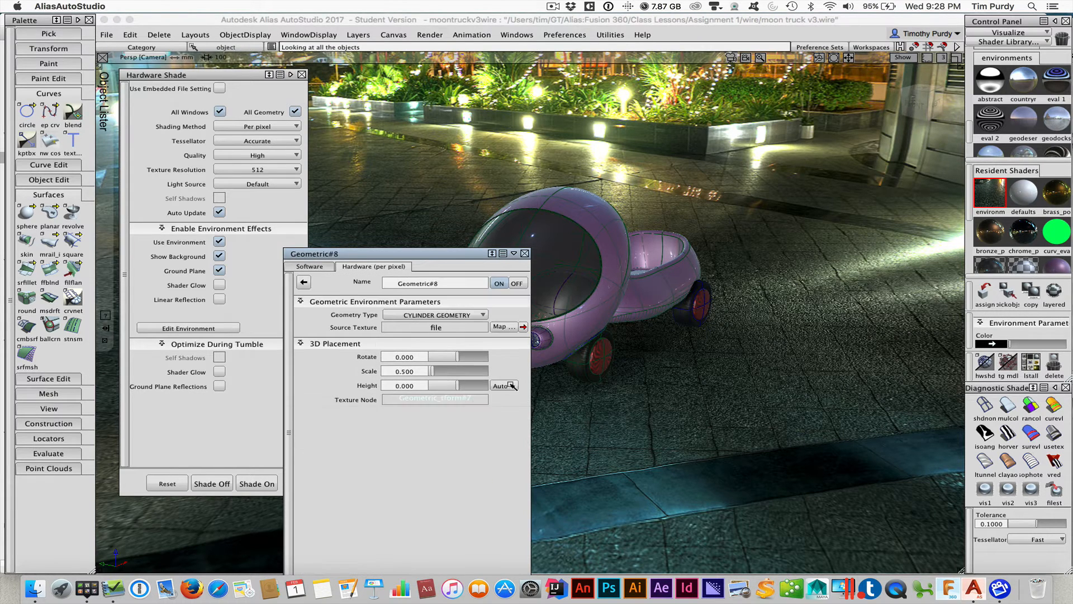
click(516, 284)
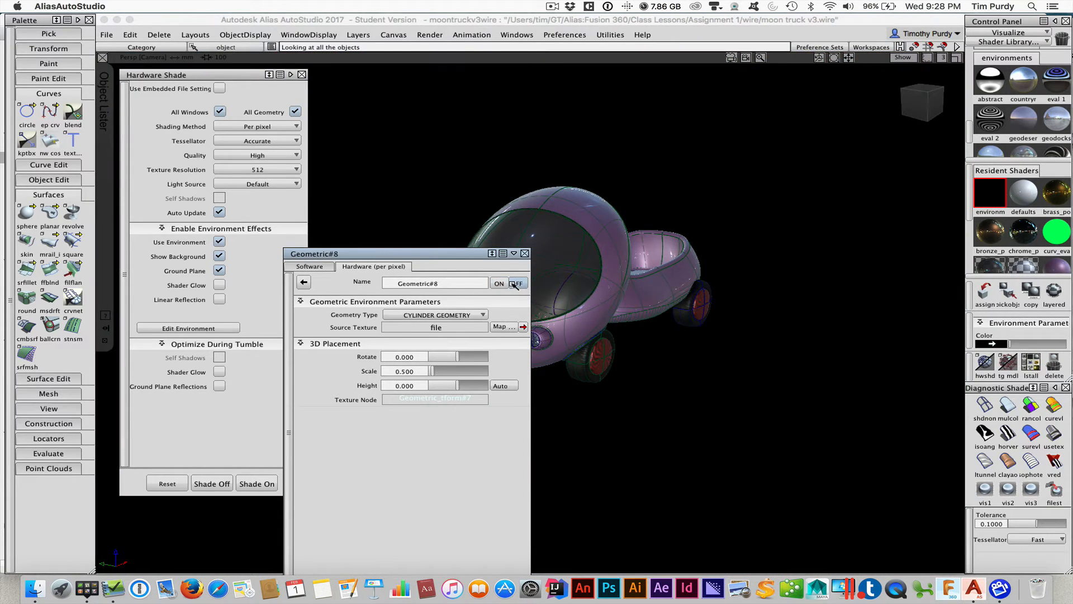
click(304, 283)
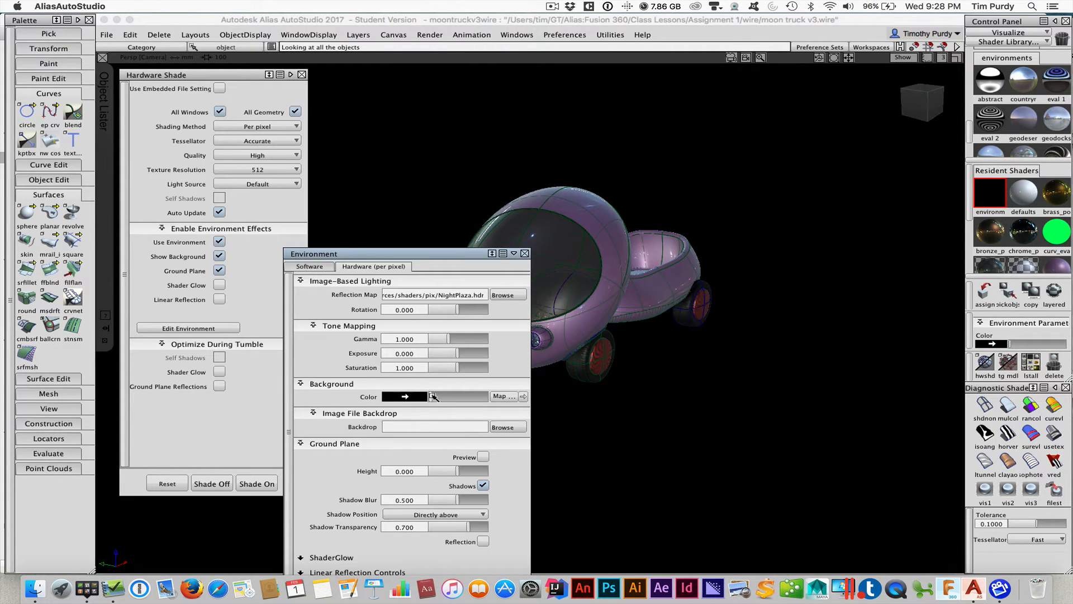
drag(431, 395, 487, 397)
Inspect the truck and its shadow against the white background, and set the reflection map's rotation to 115.
alt+shift+right_drag(629, 384, 722, 386)
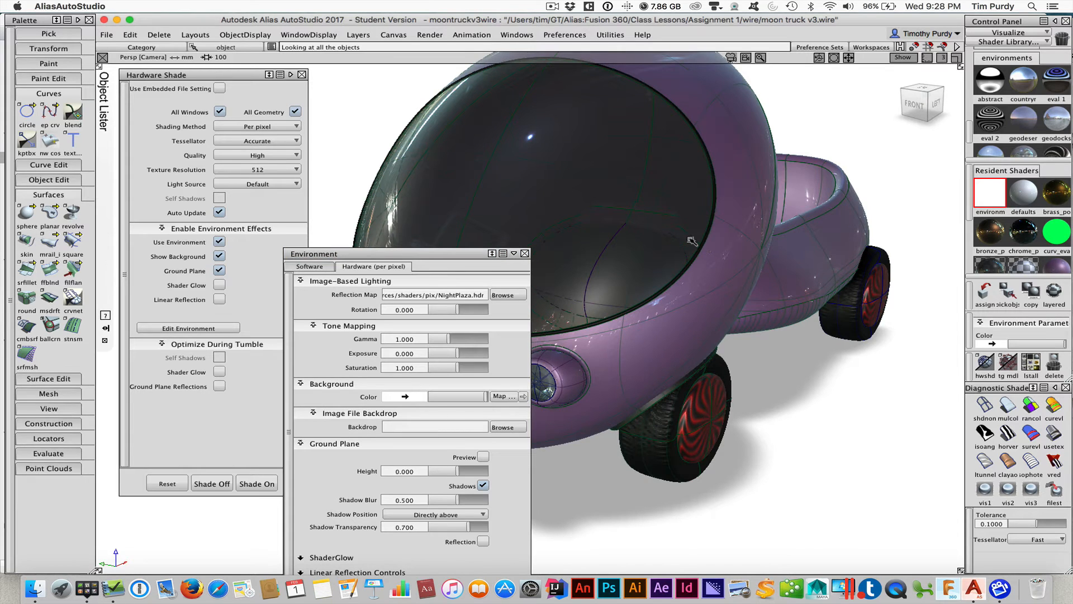
alt+shift+drag(721, 319, 453, 275)
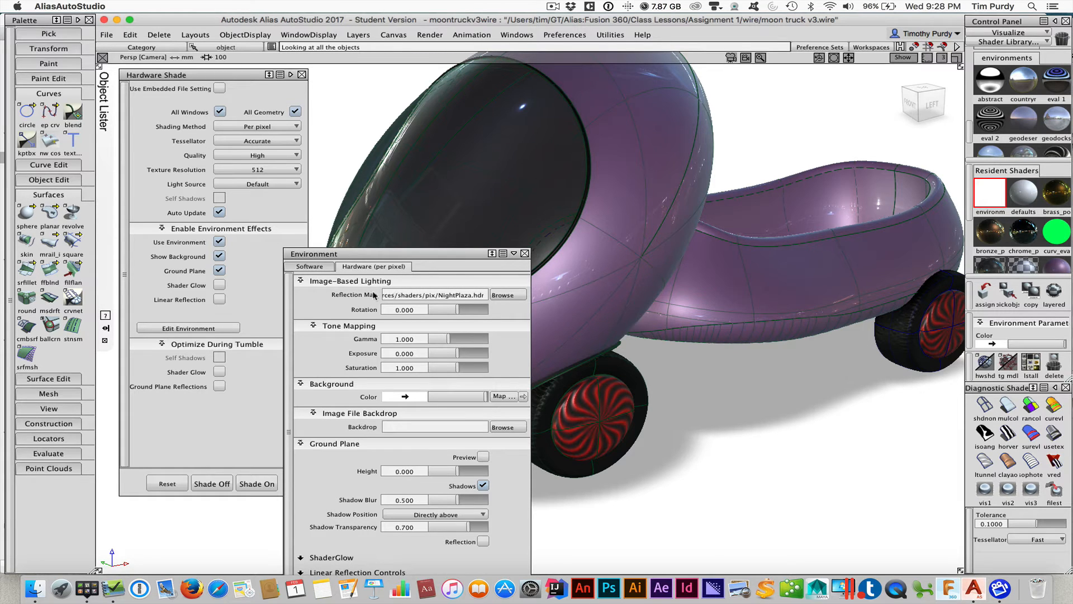
alt+shift+right_drag(710, 319, 582, 299)
drag(455, 255, 281, 261)
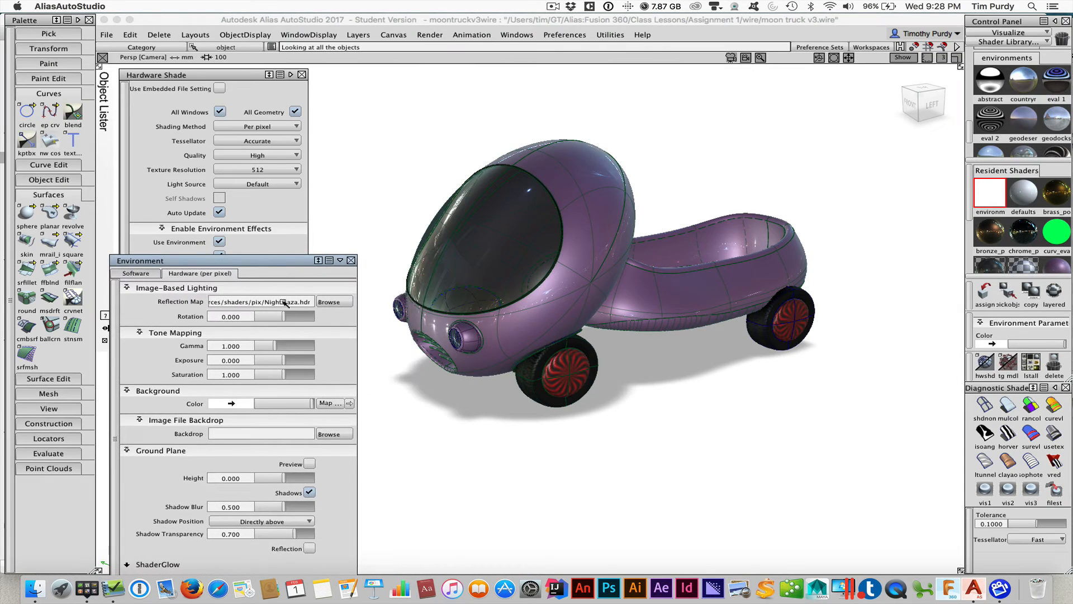
drag(284, 317, 305, 315)
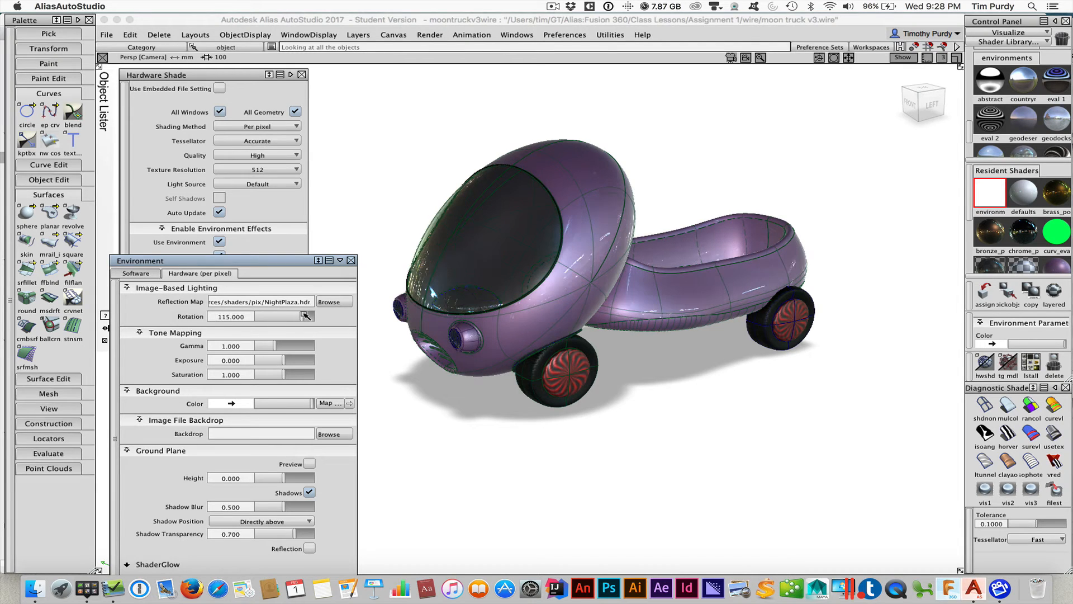
Load the abstract environment and switch its background map off and back on to compare the reflections.
click(989, 81)
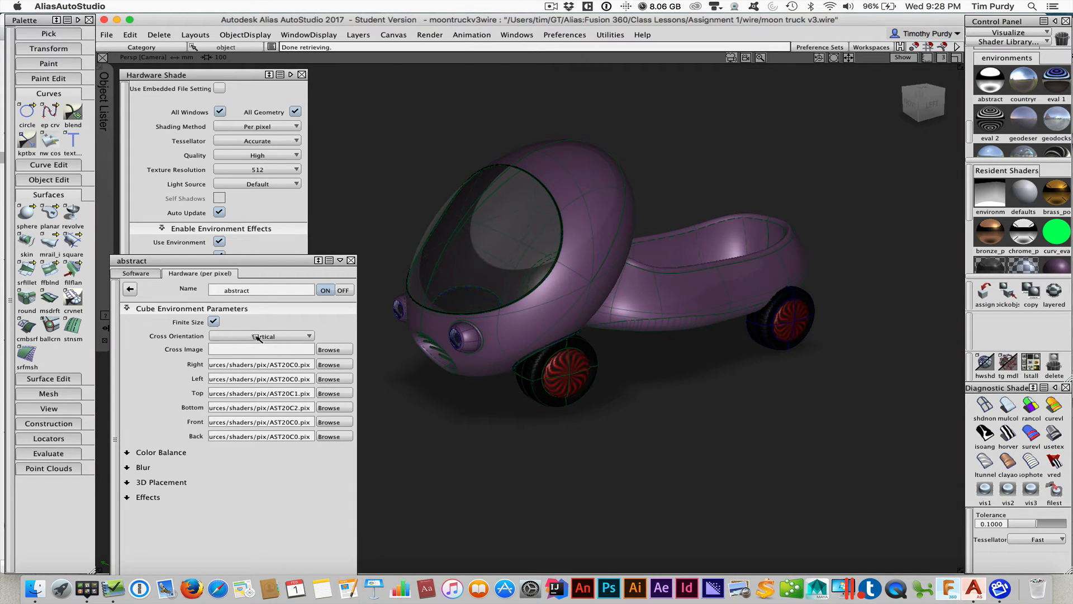
click(130, 289)
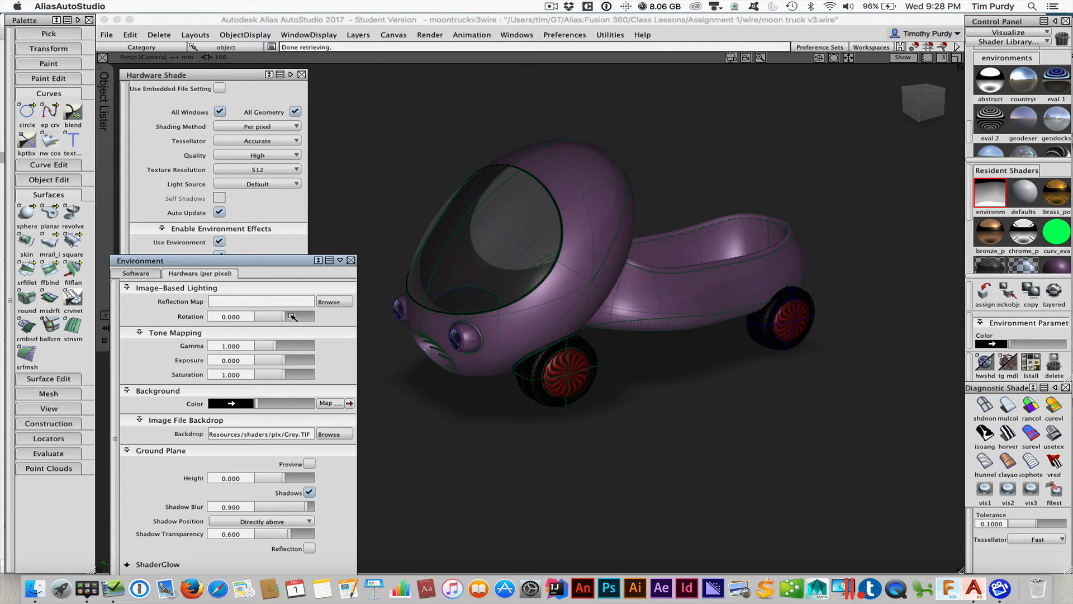
click(349, 403)
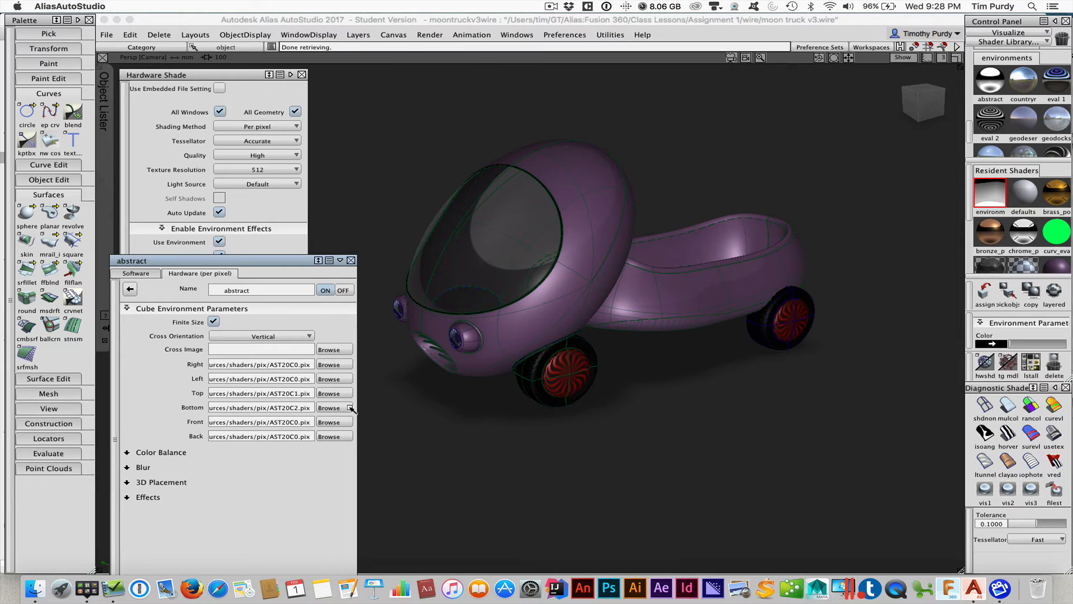
click(342, 290)
click(330, 290)
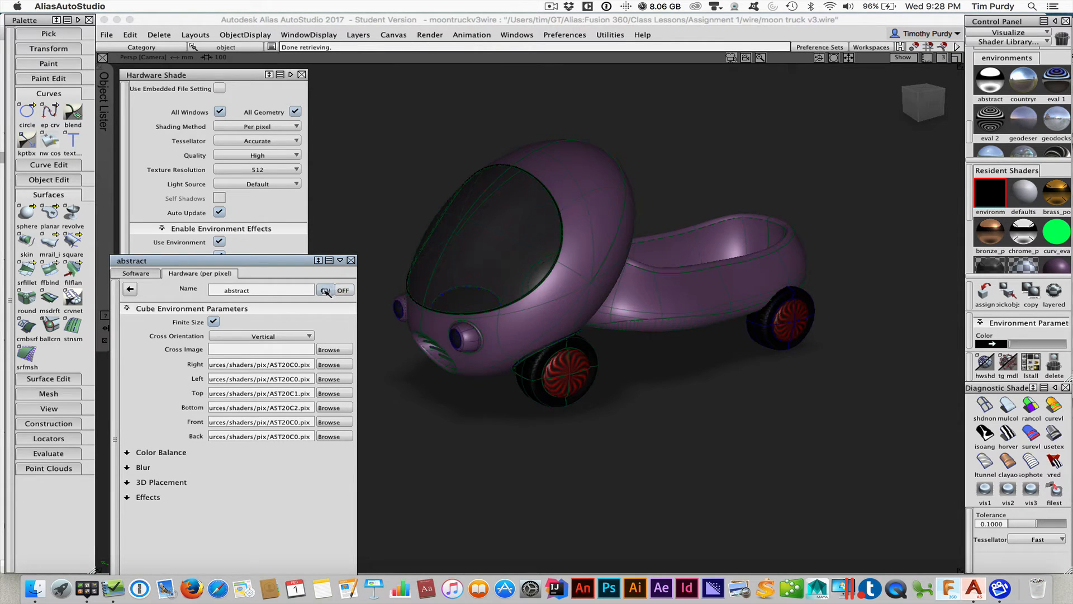
click(128, 289)
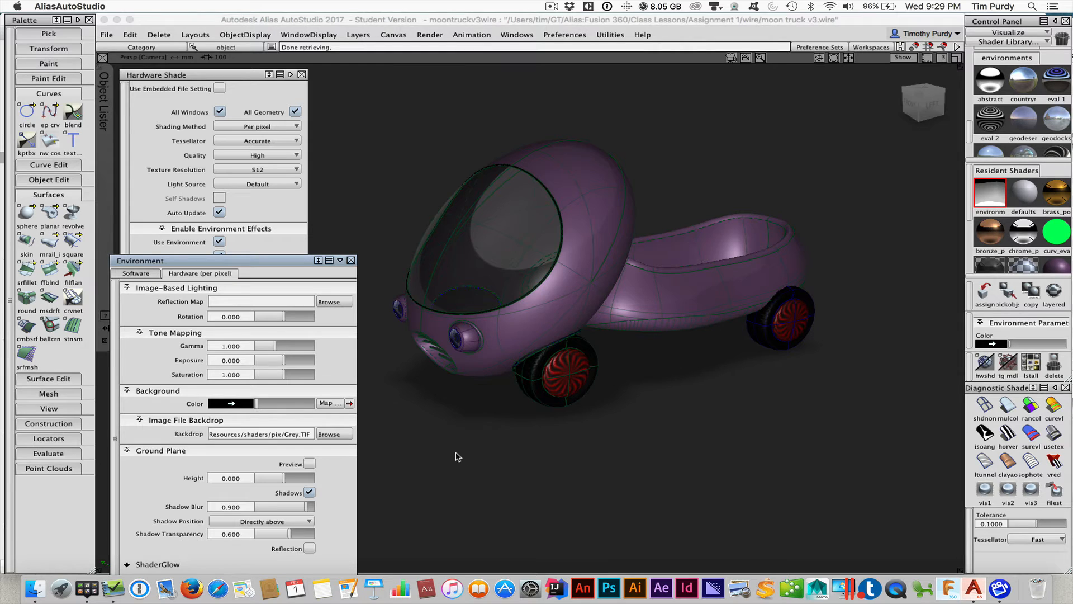
Load the iblabstr environment from the shader library and open its hardware environment settings.
alt+shift+drag(455, 455, 469, 419)
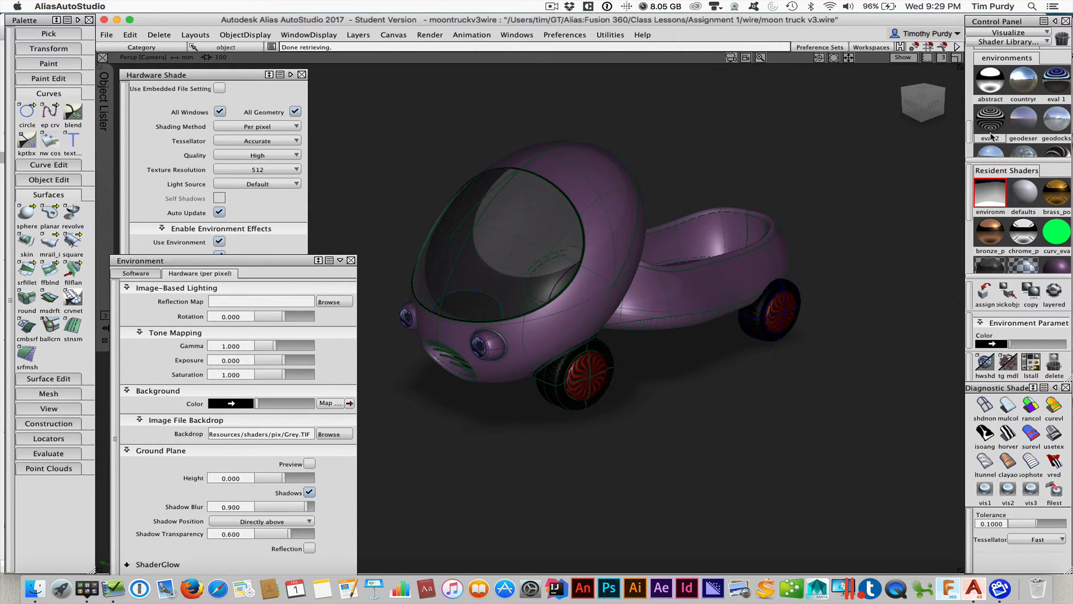
drag(971, 137, 972, 146)
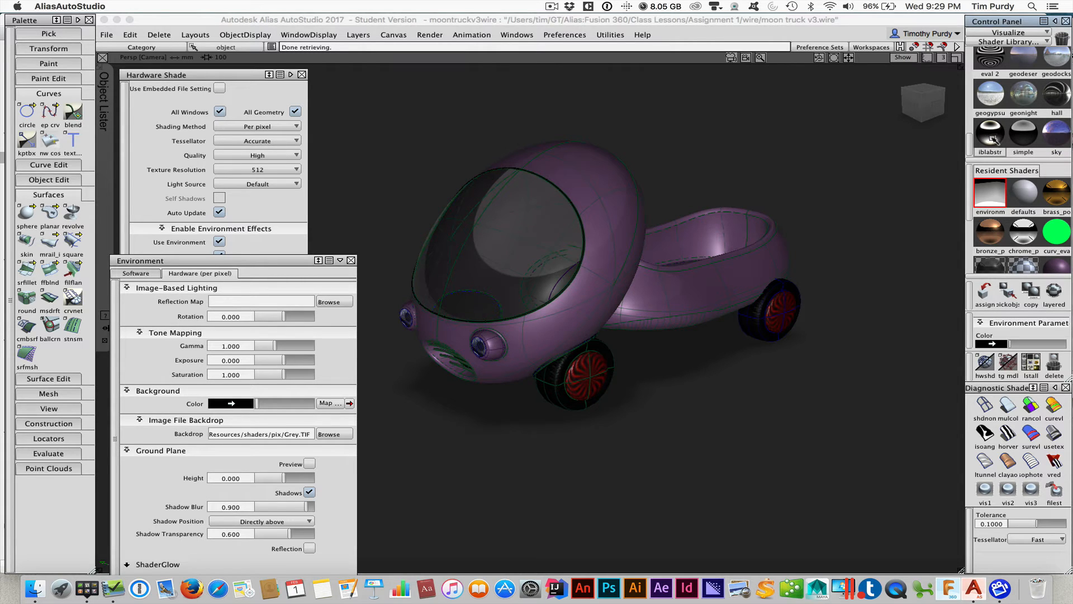
click(994, 135)
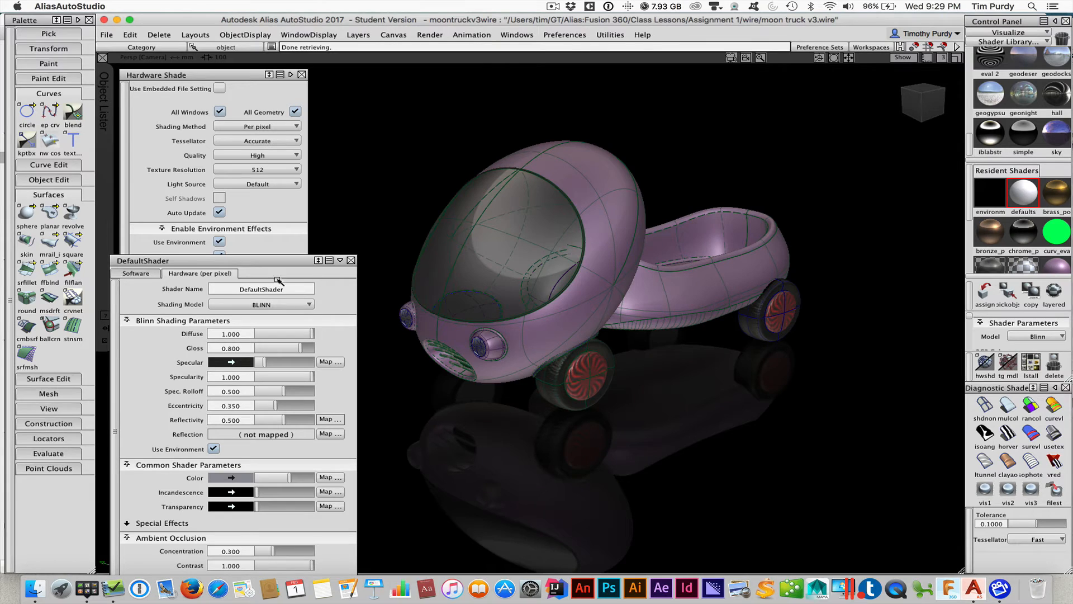
drag(206, 263, 206, 192)
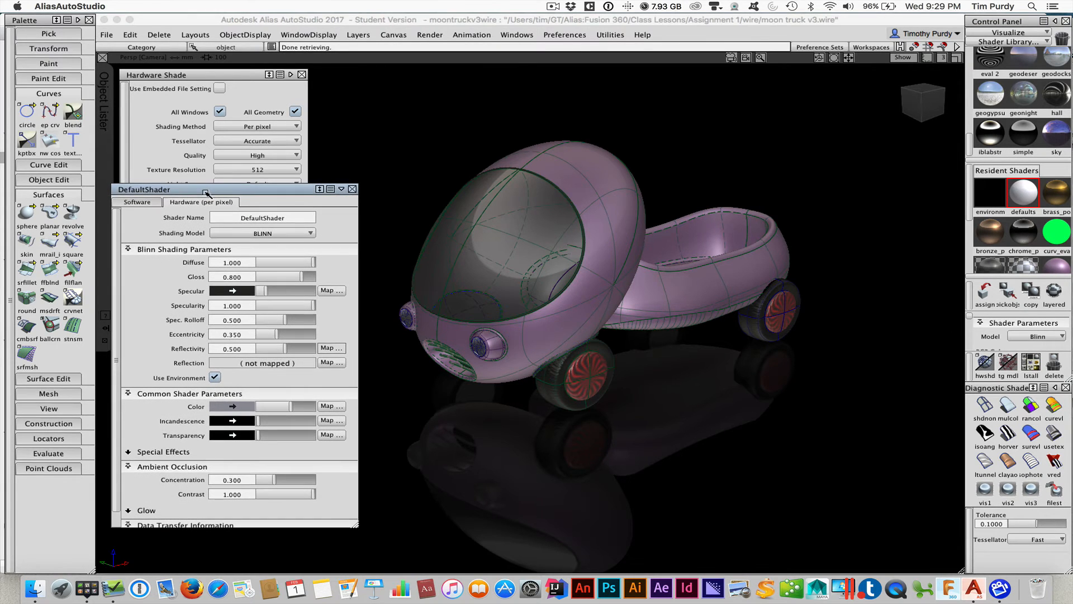
click(989, 193)
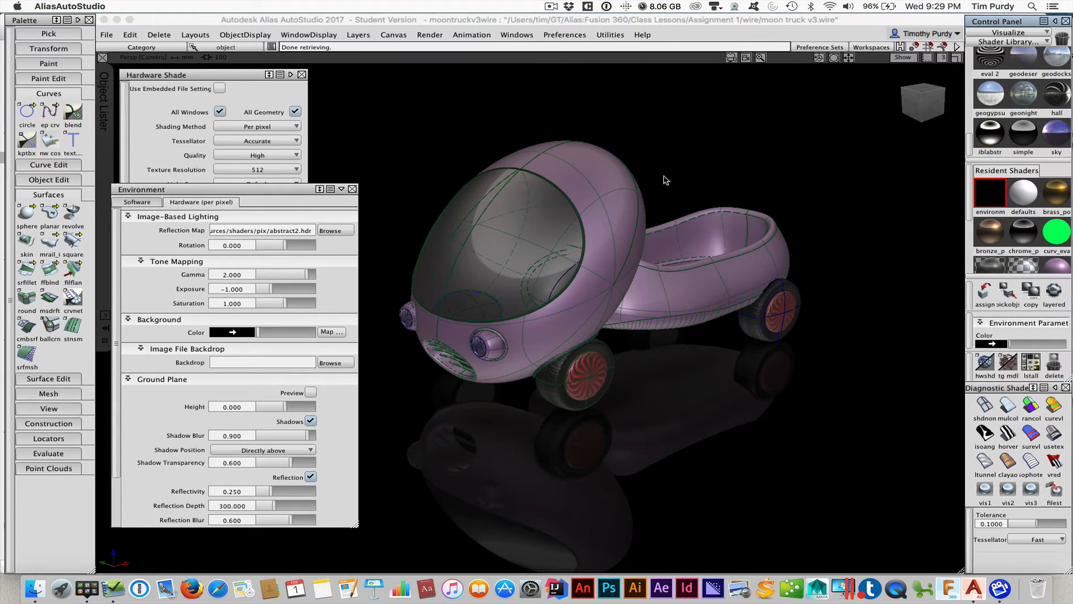
drag(286, 191, 398, 280)
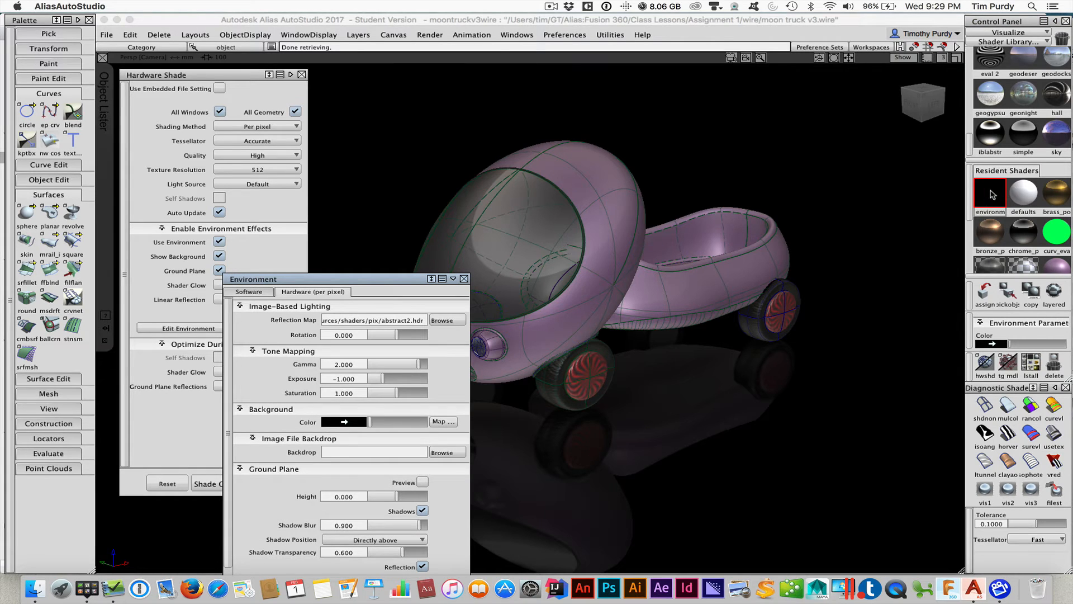
click(464, 278)
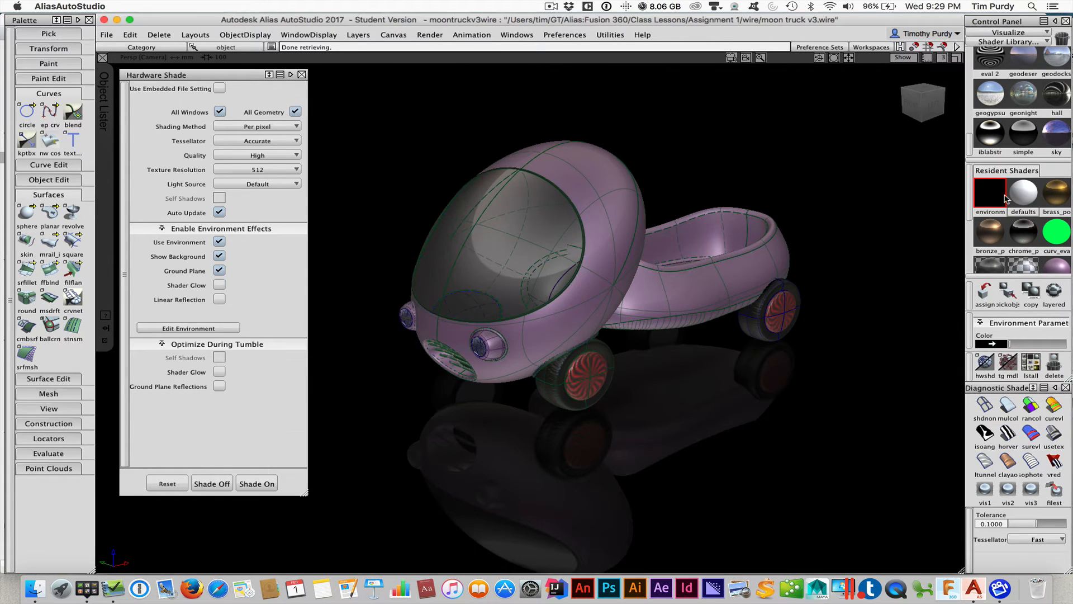
double_click(995, 195)
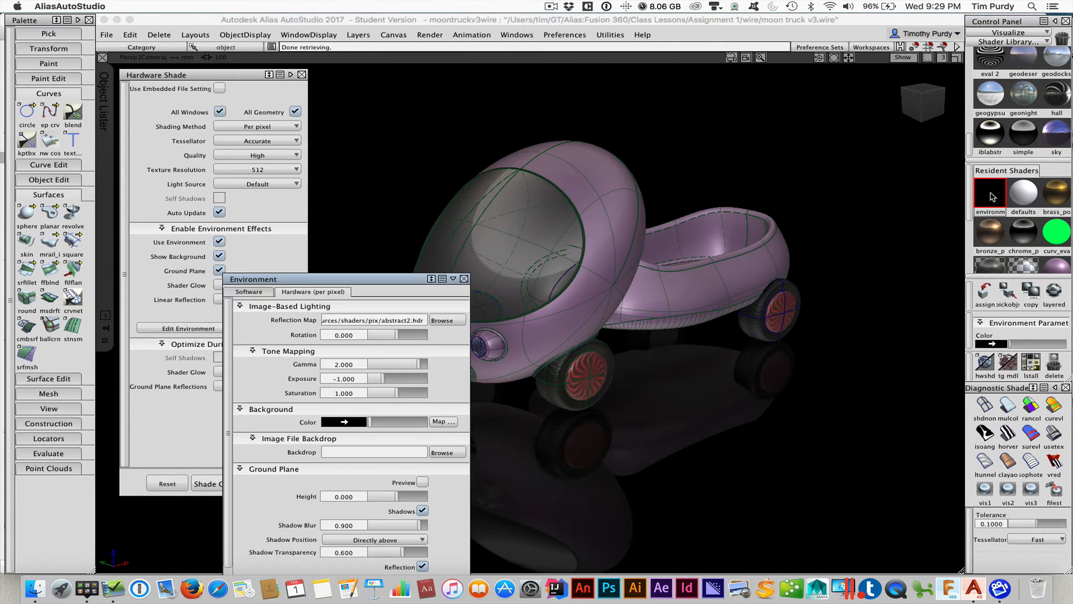
click(406, 282)
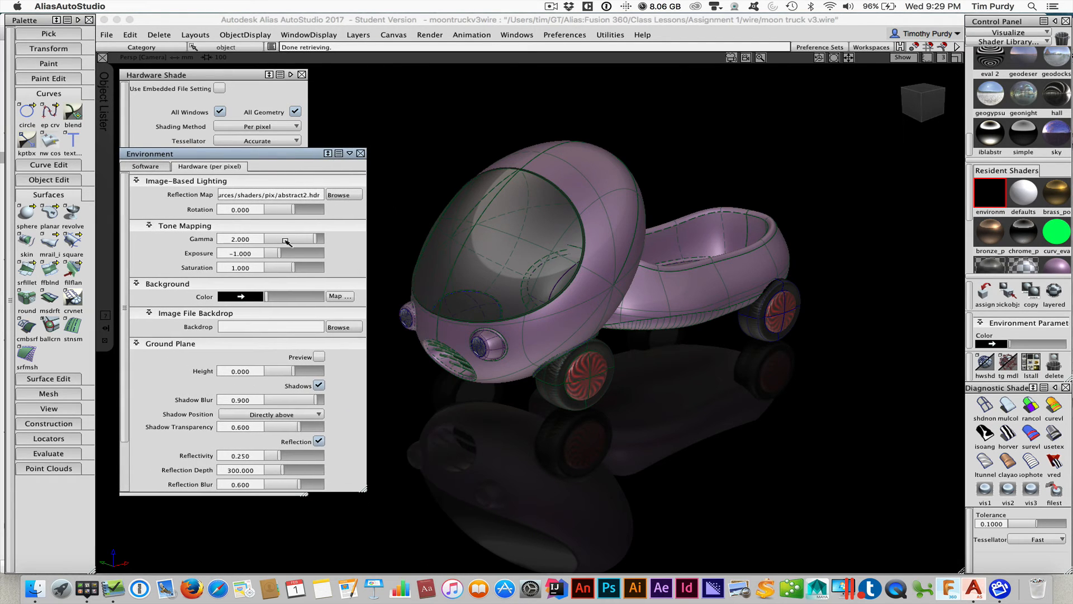
Set the environment's reflection map rotation to -25 and exposure to -0.3, and lighten the black background color slightly.
mouse_move(292, 211)
mouse_down()
mouse_move(302, 212)
mouse_move(292, 209)
mouse_up()
mouse_move(263, 298)
mouse_down()
mouse_move(306, 298)
mouse_move(268, 297)
mouse_up()
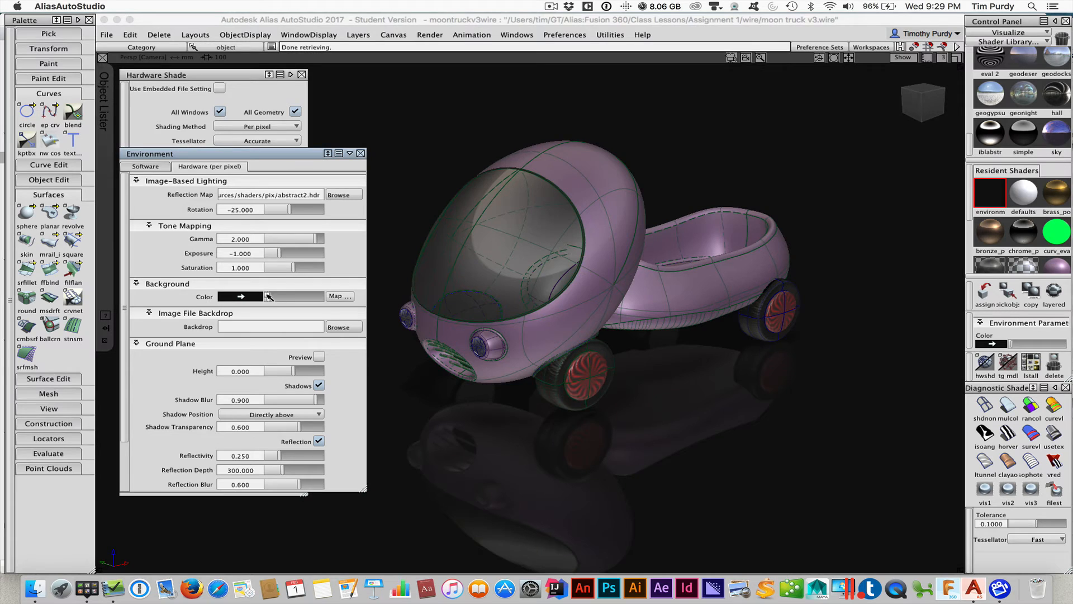
click(277, 254)
mouse_move(285, 255)
mouse_down()
mouse_move(304, 257)
mouse_move(292, 259)
mouse_up()
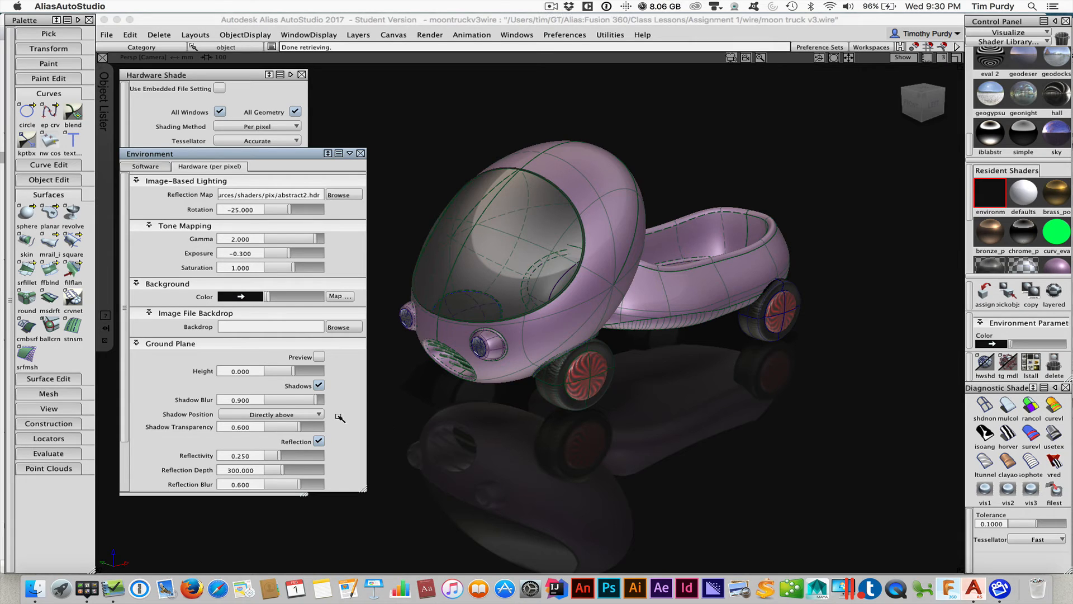
Set the ground plane's reflection depth to 50, reflection blur to 1.0 and reflection blur depth to 50.
scroll(263, 408, down, 3)
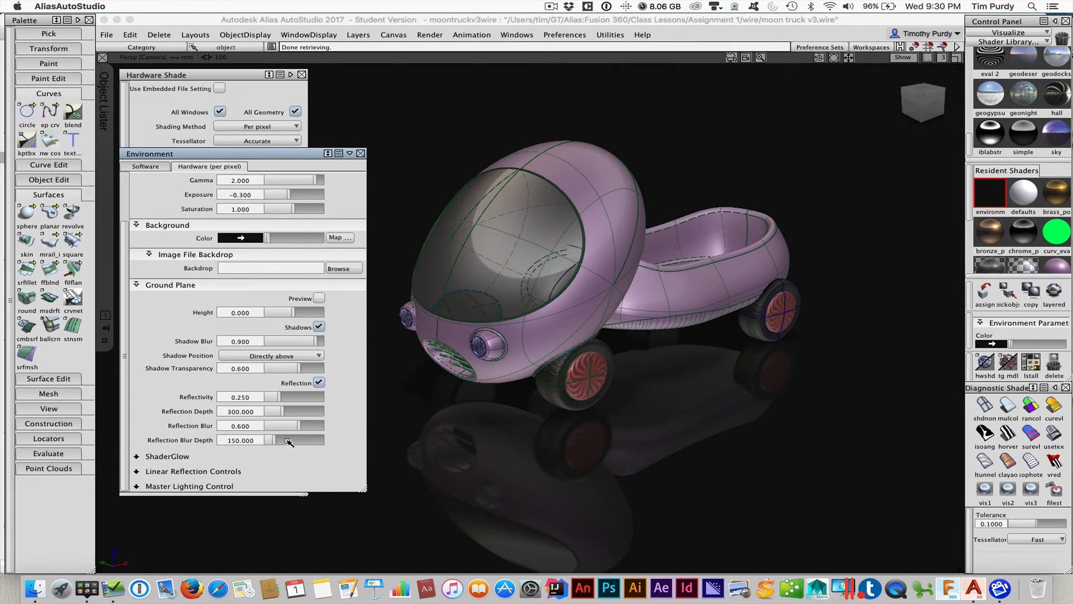
drag(283, 412, 273, 415)
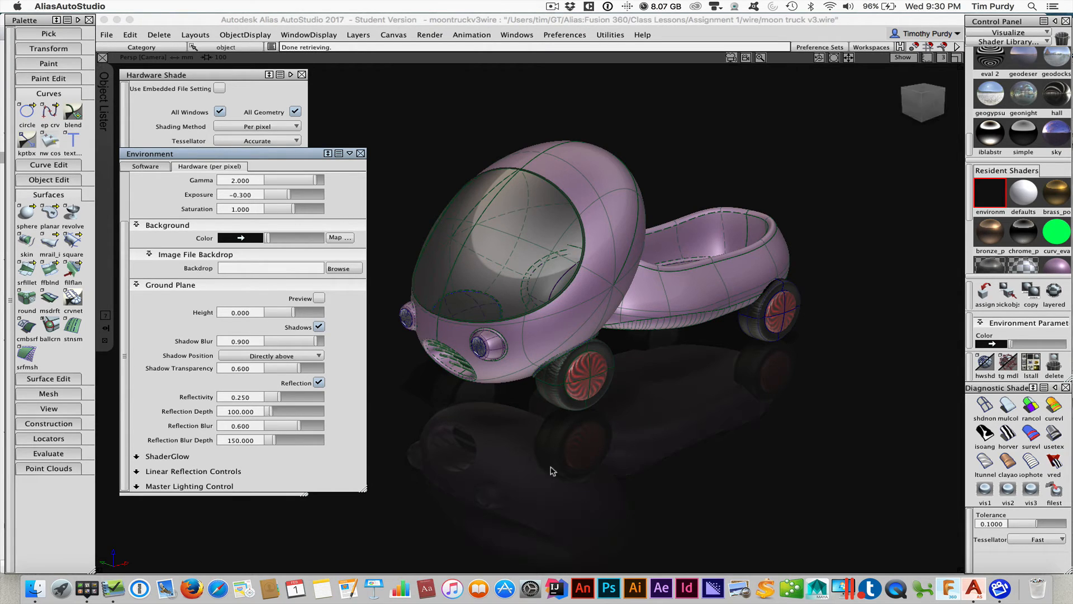
drag(272, 413, 269, 413)
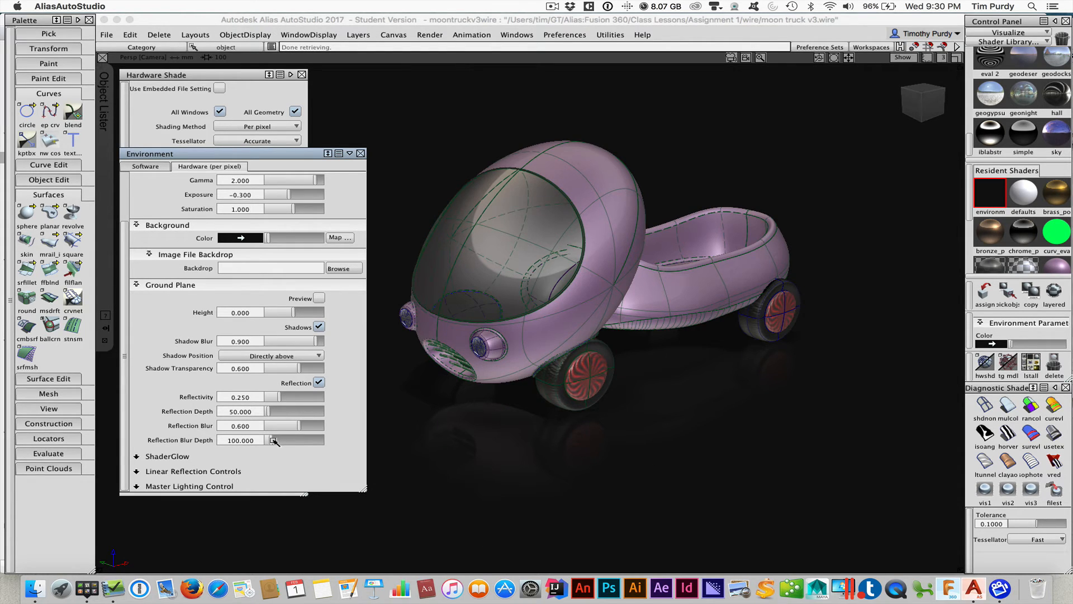
drag(274, 441, 329, 429)
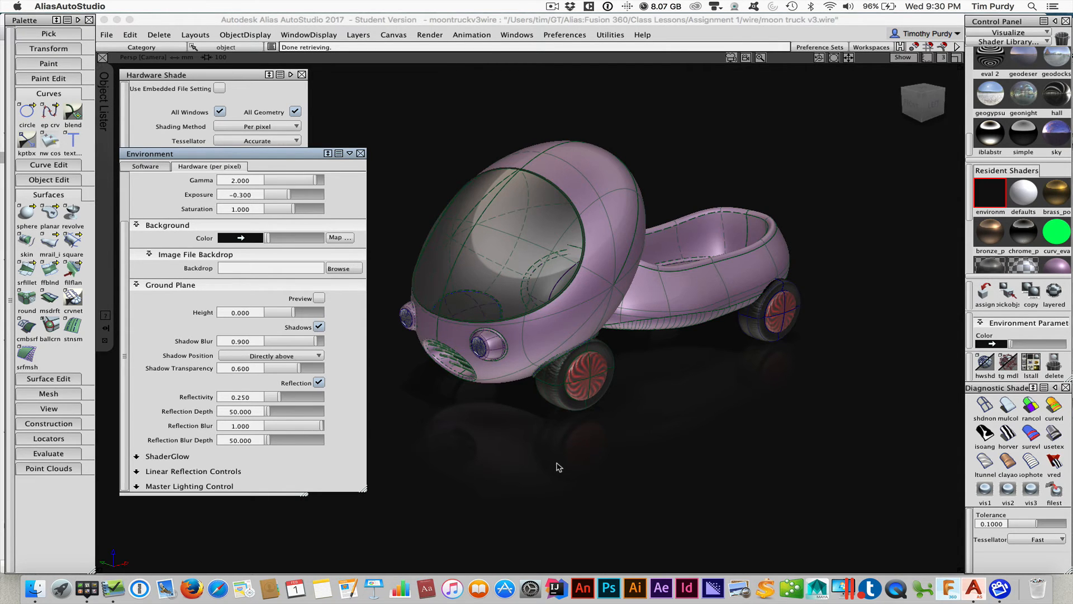
Examine the truck's blurred ground reflection from several views and close the environment and hardware shade settings.
alt+shift+right_drag(606, 454, 665, 447)
alt+shift+middle_drag(663, 446, 657, 422)
alt+shift+right_drag(656, 422, 611, 407)
alt+shift+middle_drag(587, 381, 582, 390)
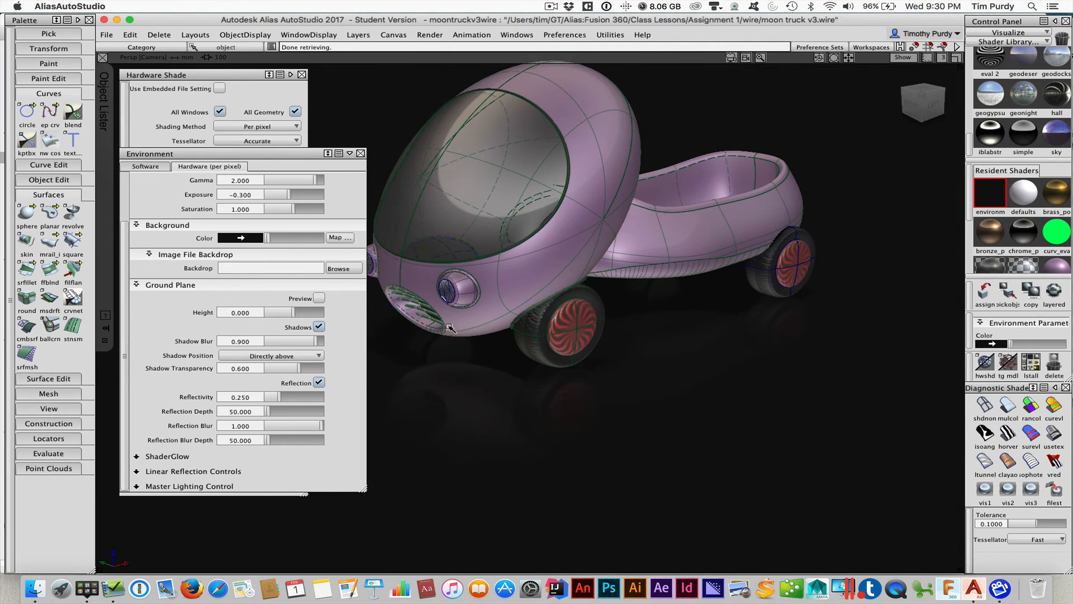
alt+shift+drag(532, 360, 574, 366)
alt+shift+middle_drag(576, 367, 564, 464)
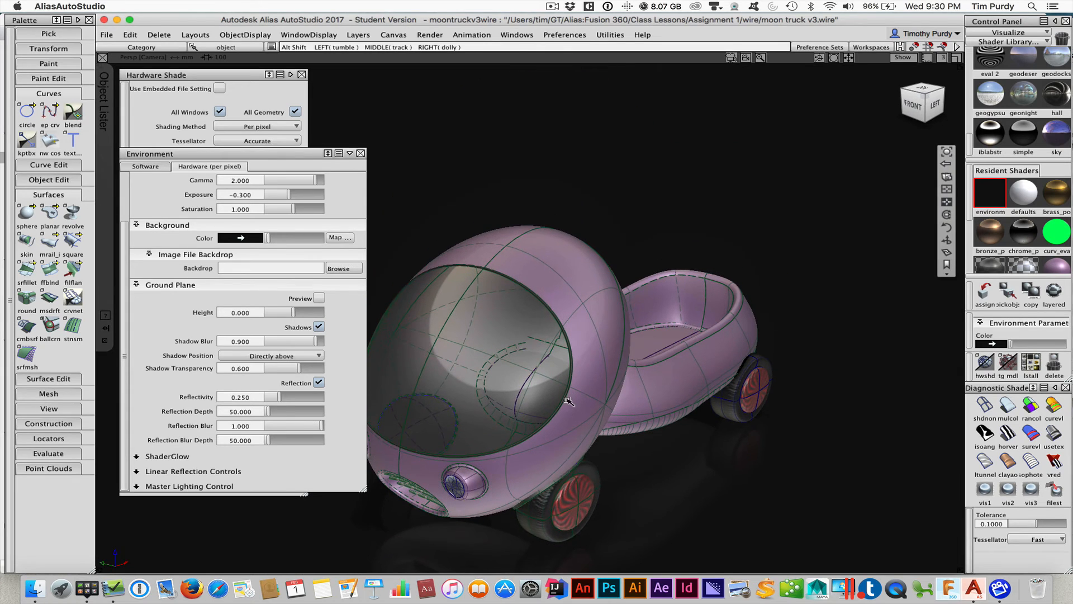
click(361, 153)
click(302, 75)
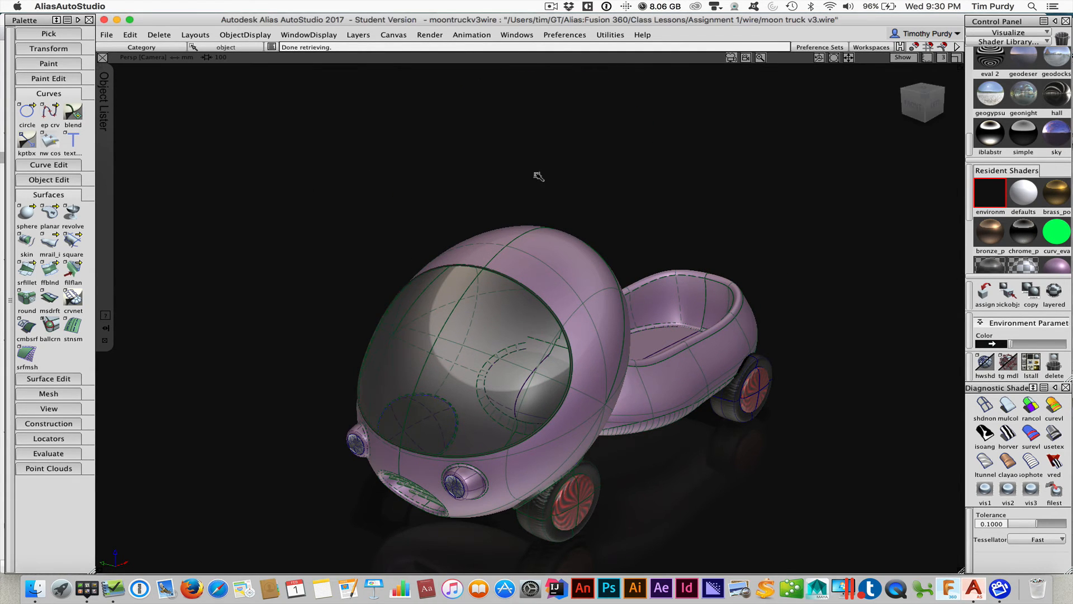
alt+shift+middle_drag(678, 286, 667, 214)
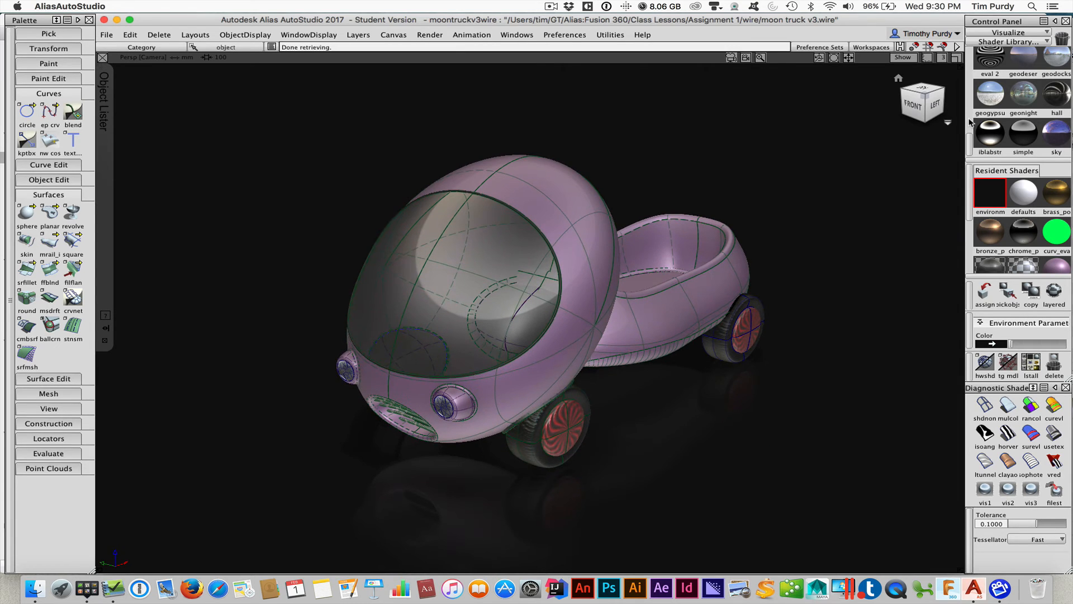
Collapse the environments category in the shader library, keeping the Wood-Pine category collapsed too.
click(970, 150)
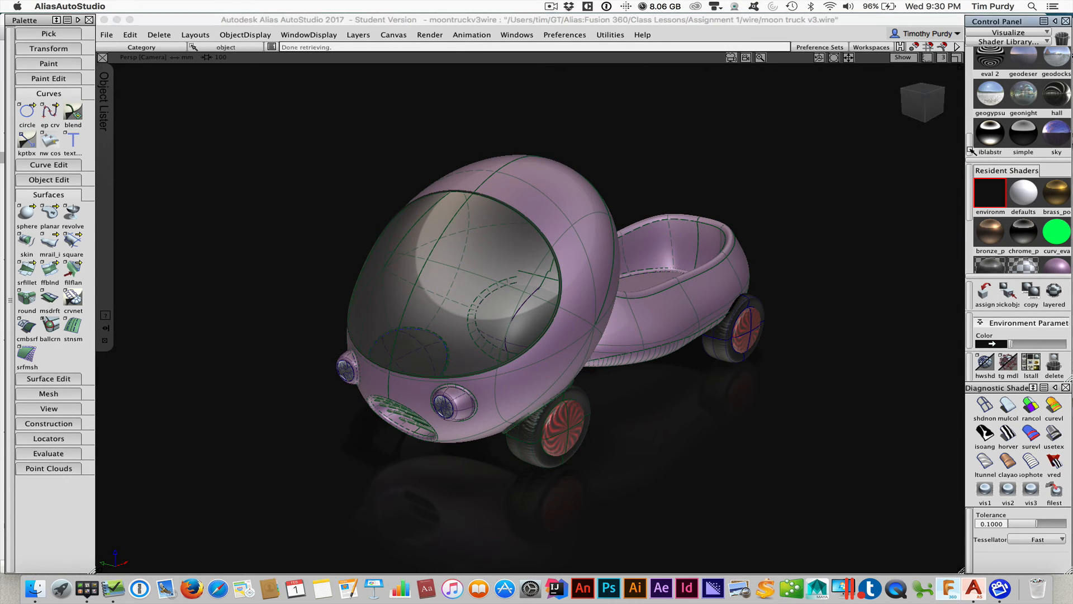
drag(970, 150, 971, 126)
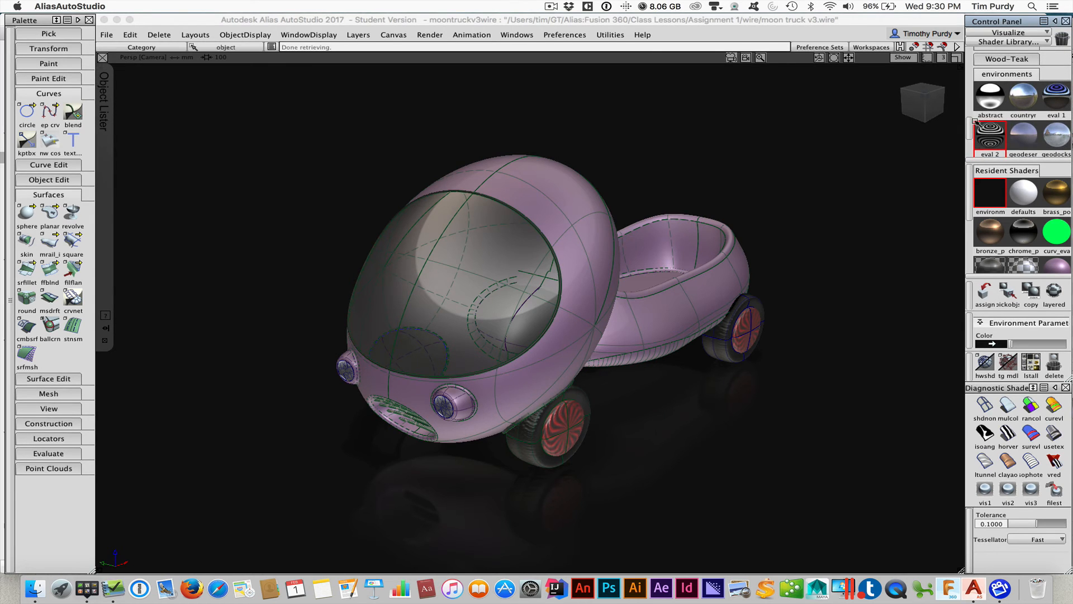
click(998, 76)
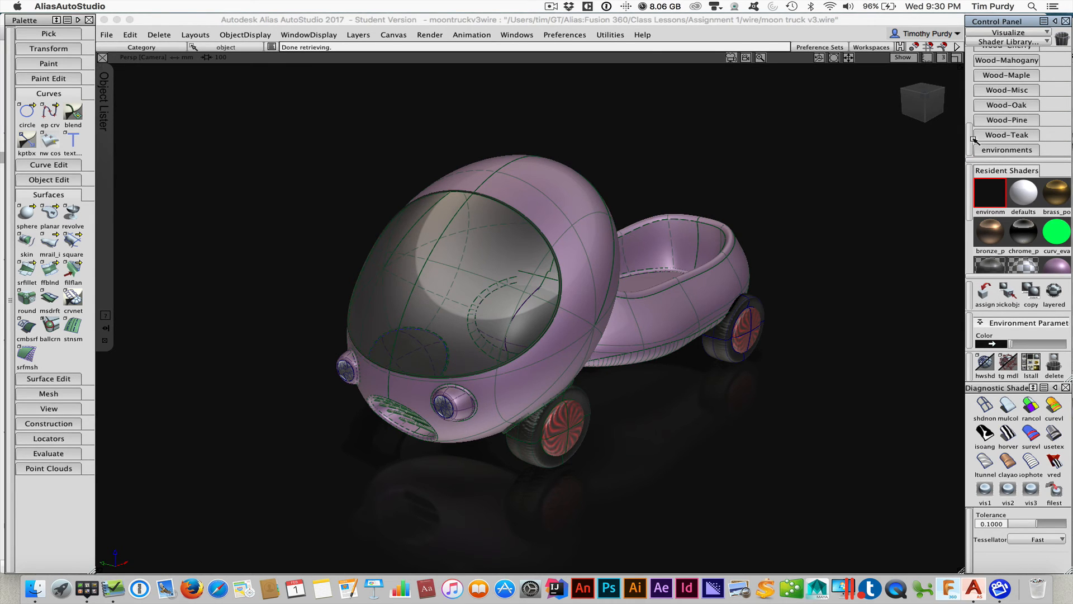
click(975, 119)
drag(969, 122, 968, 136)
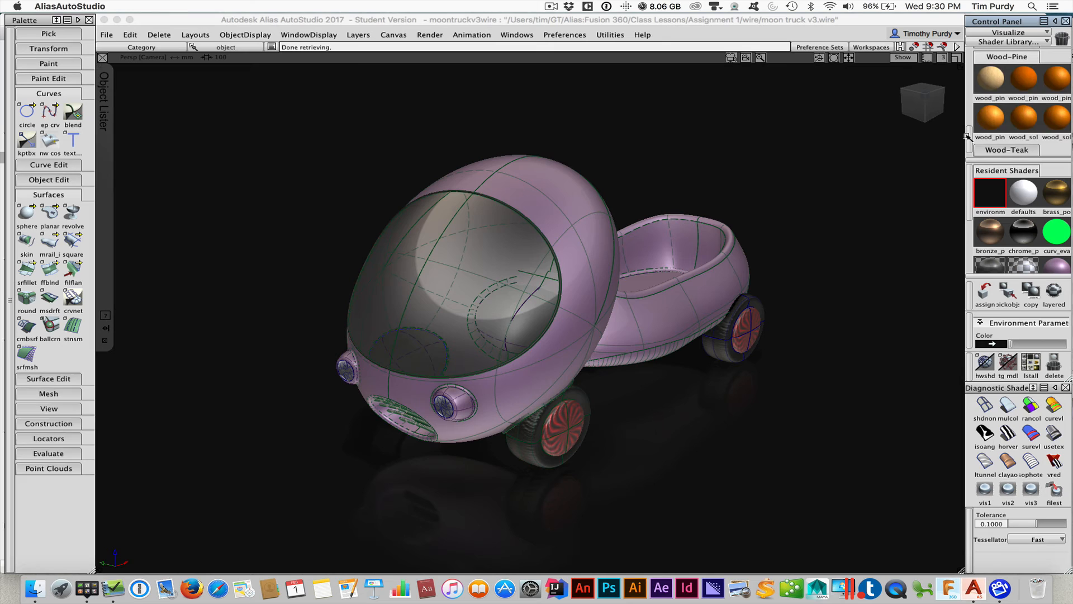
click(1022, 58)
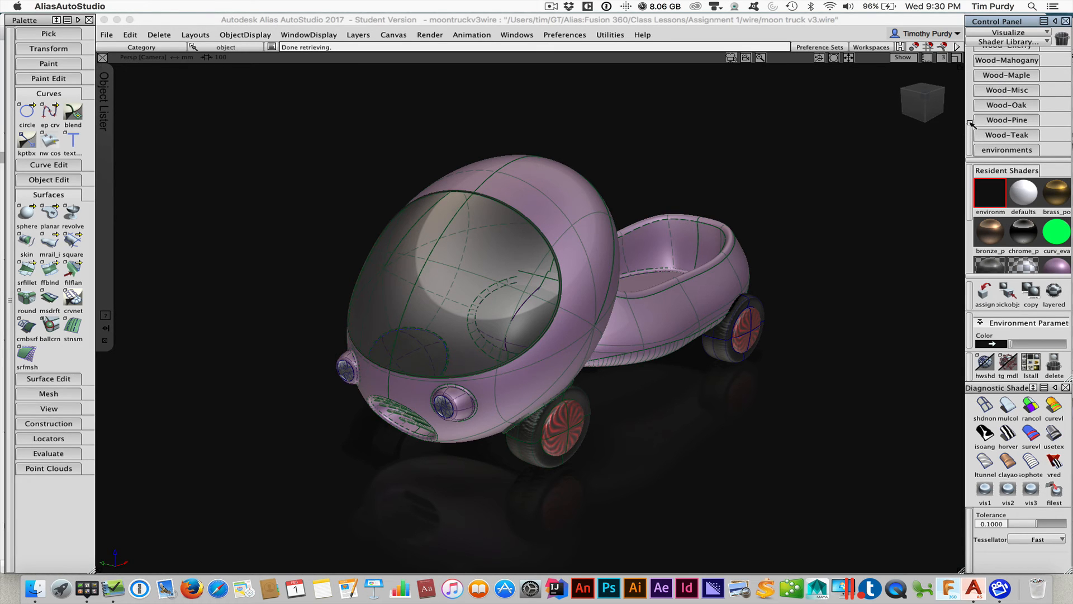
Expand the Paint-Metallic category and load the glossy sienna metallic paint into the resident shaders.
drag(969, 129, 973, 100)
scroll(974, 100, up, 4)
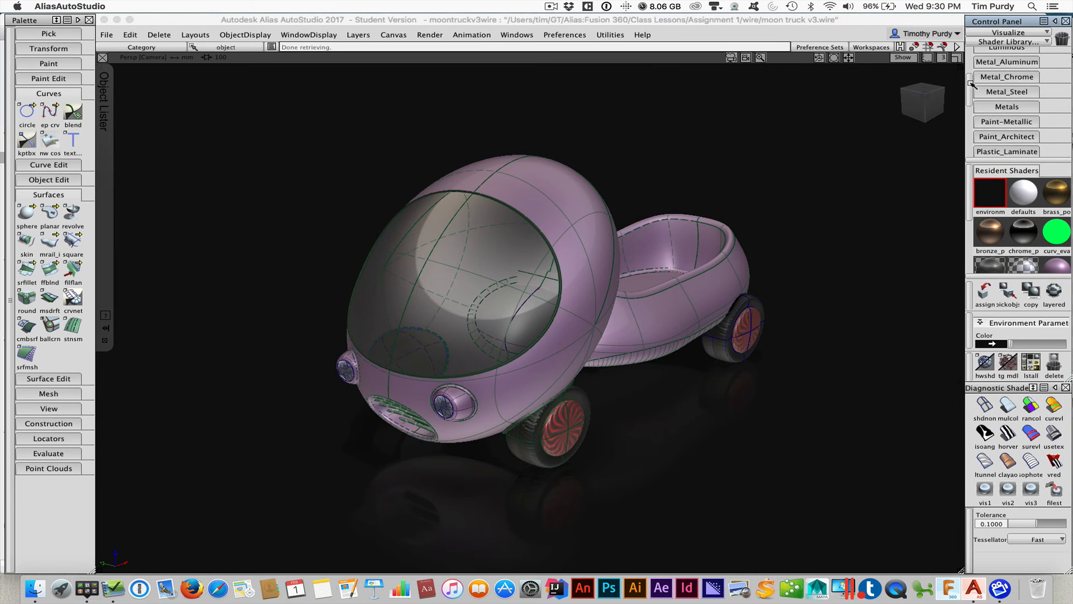
click(1000, 122)
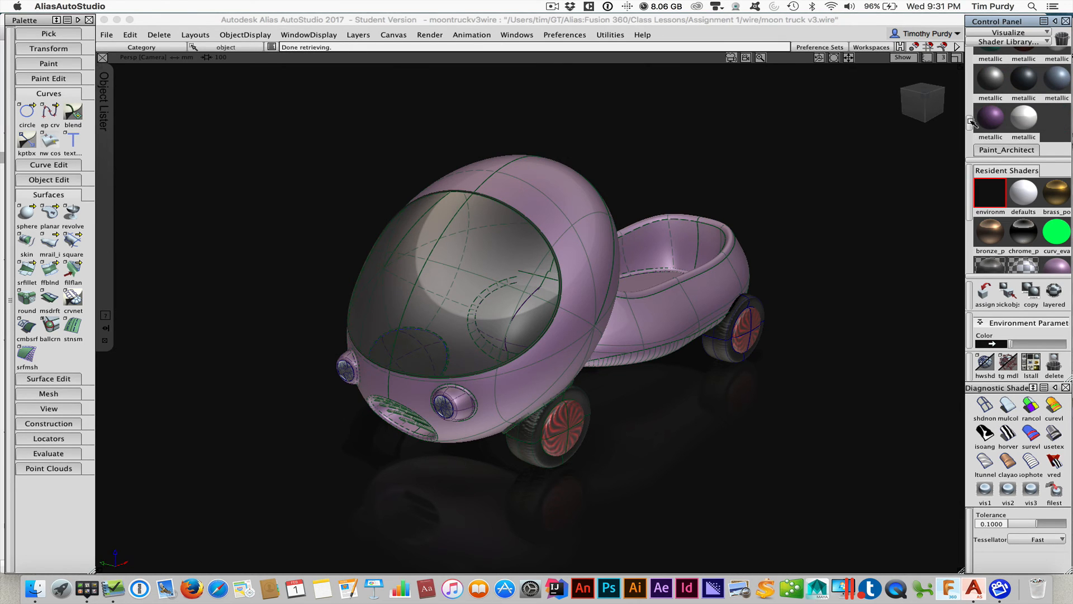
drag(969, 125, 969, 112)
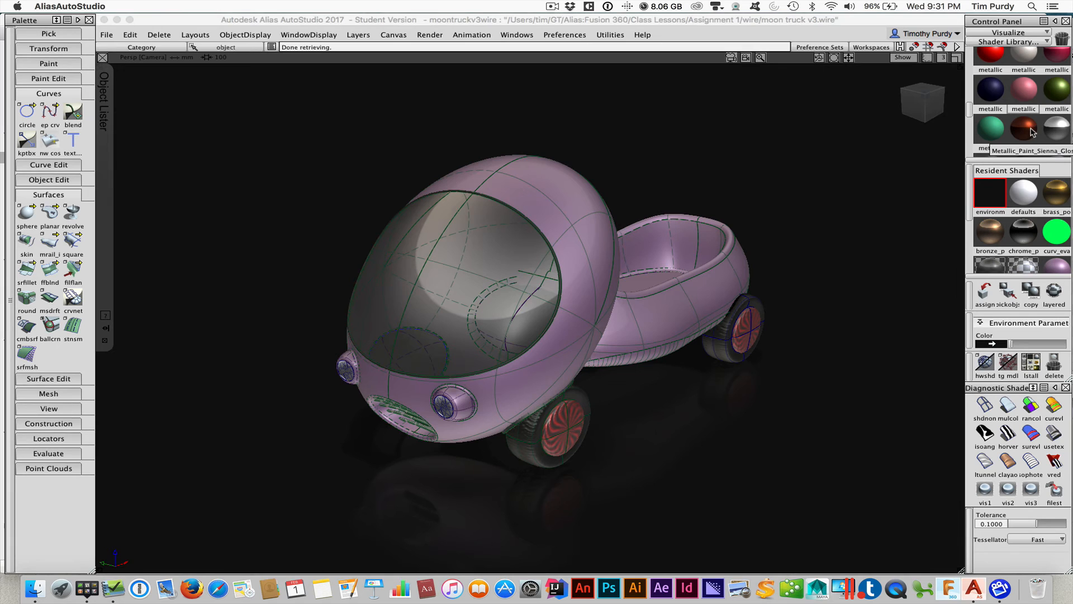
click(1030, 132)
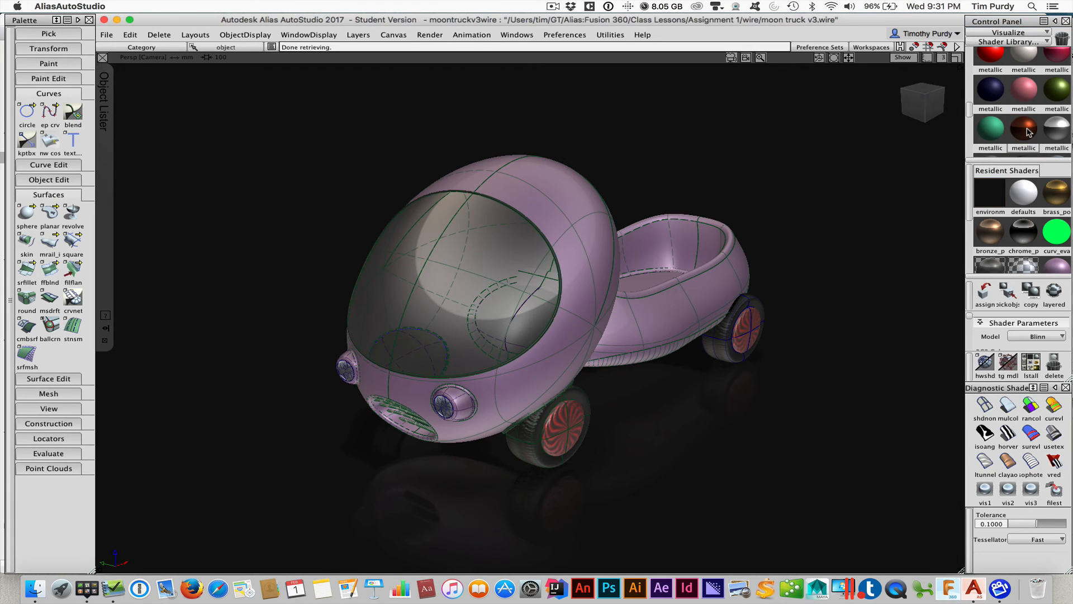
Pick all objects using the purple metallic shader, assign them the sienna metallic paint, and clear the selection.
drag(970, 211, 961, 256)
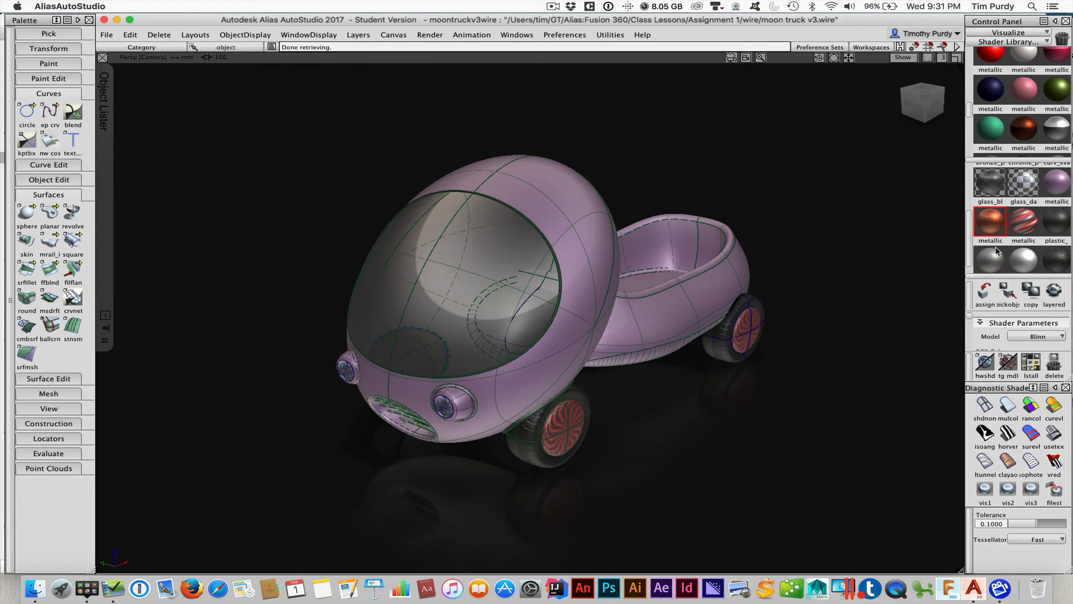
click(1058, 187)
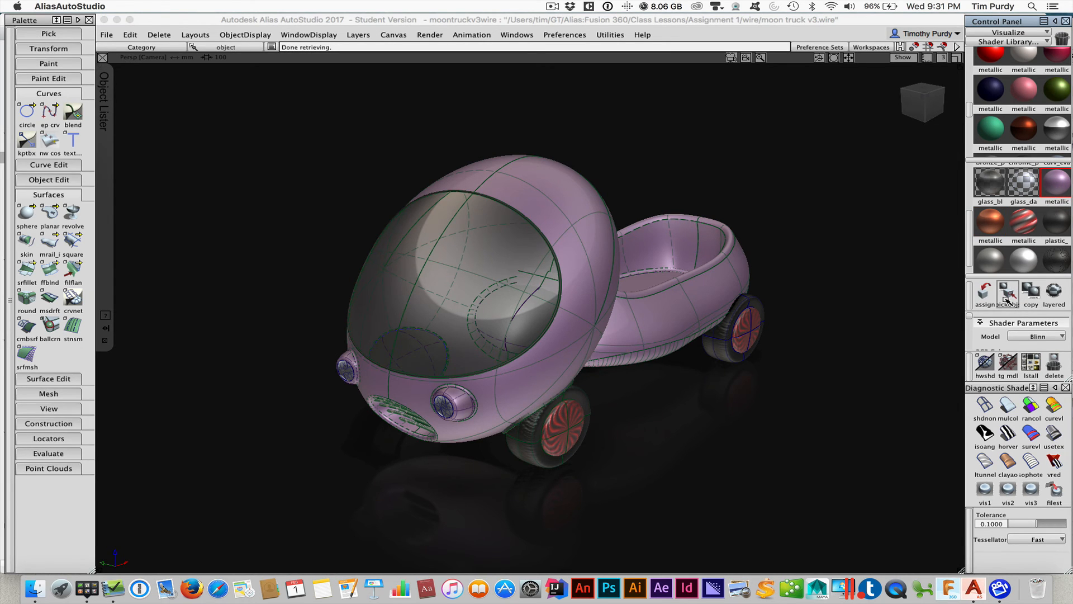
click(1006, 300)
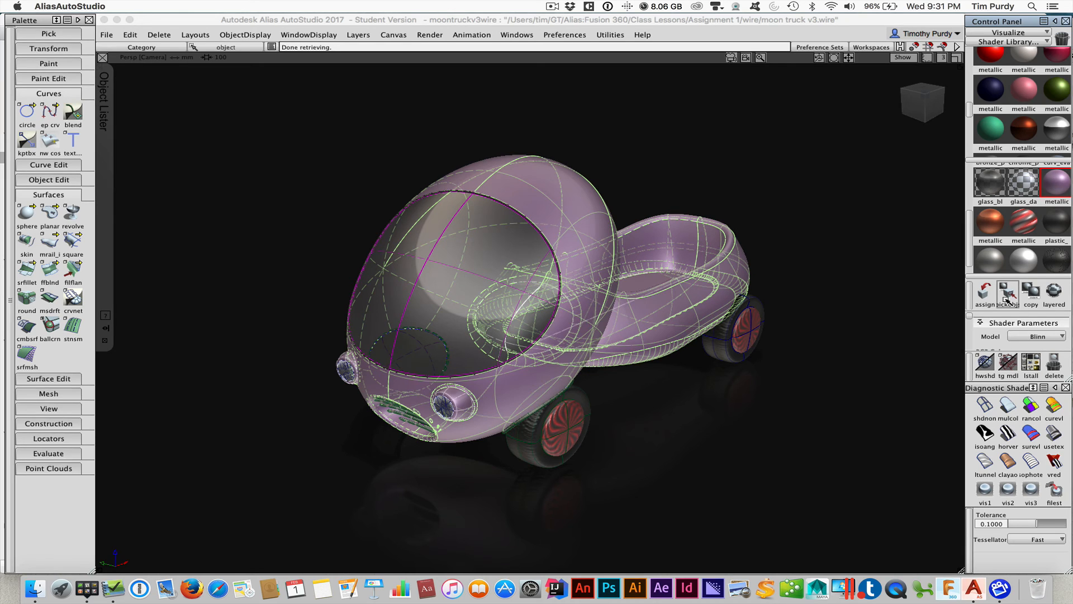
click(990, 221)
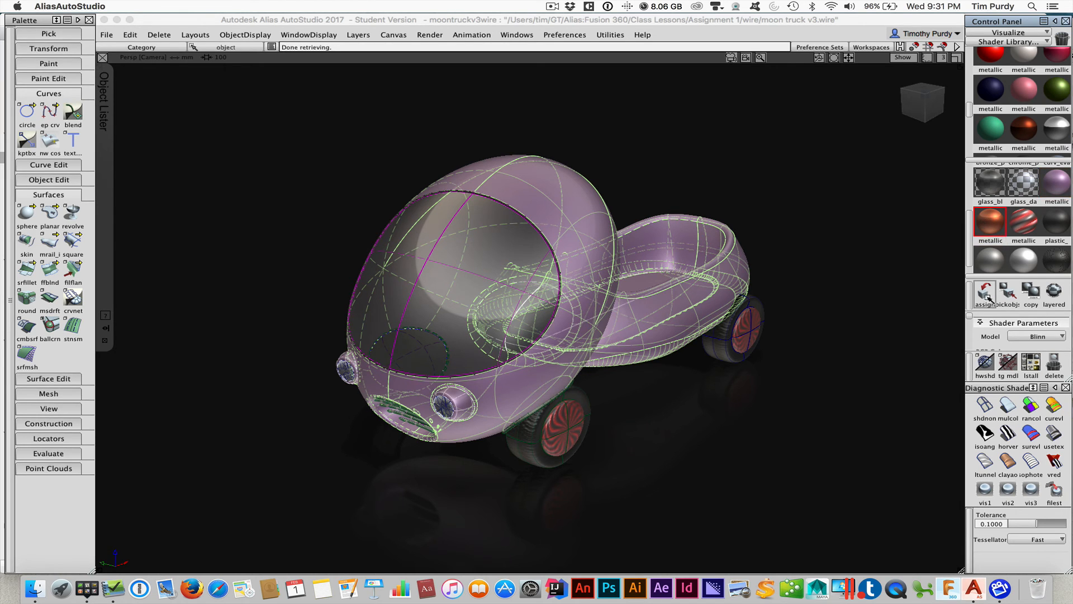
click(985, 291)
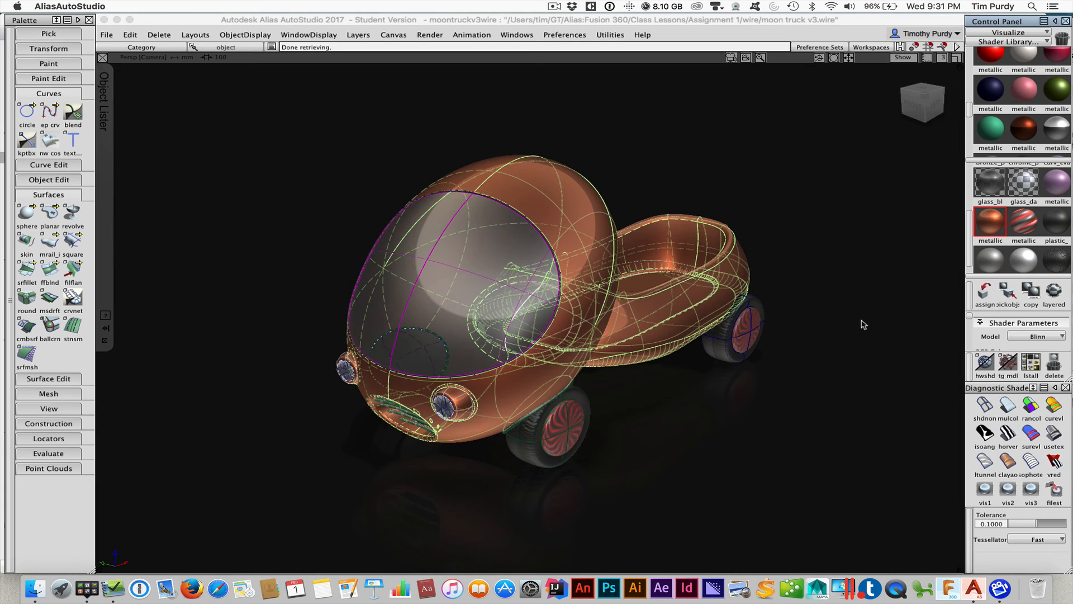
click(830, 320)
alt+shift+drag(815, 297, 721, 308)
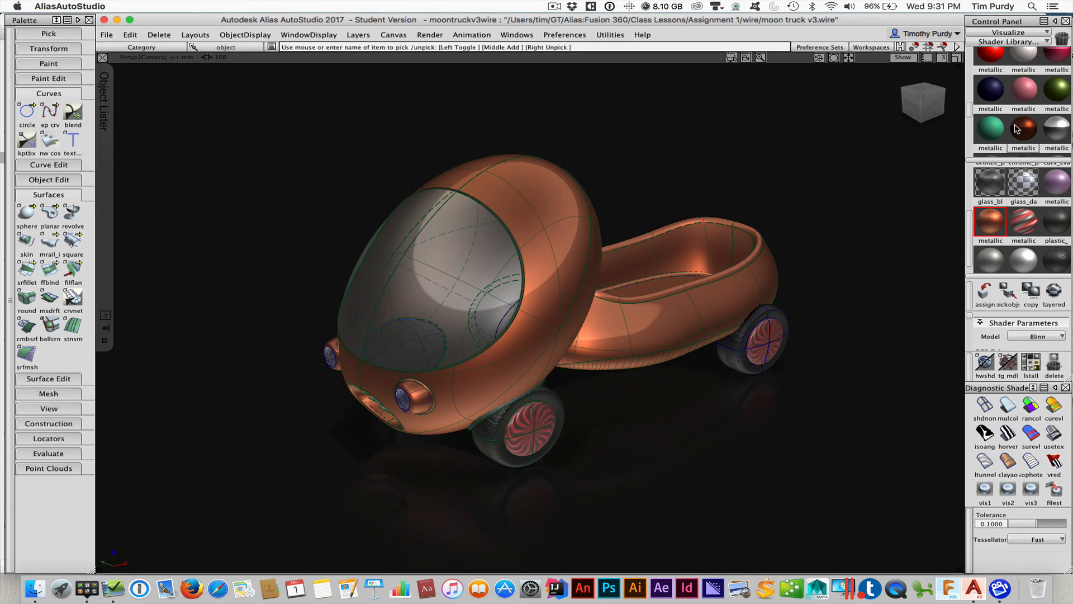
Load the silver metallic paint into the resident shaders and assign it to all objects using the sienna metallic paint.
click(1057, 128)
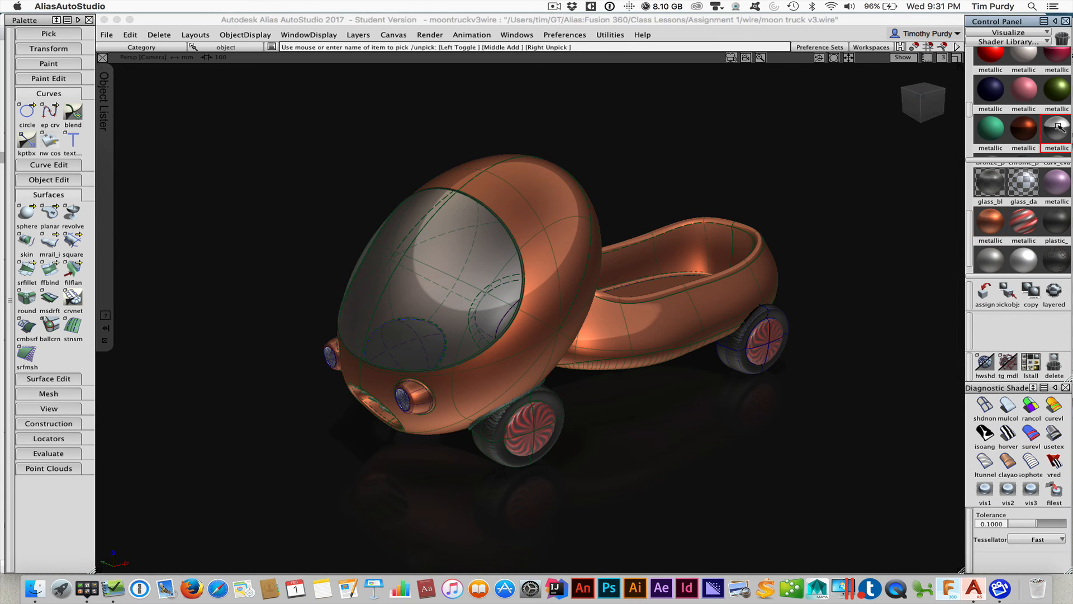
click(989, 228)
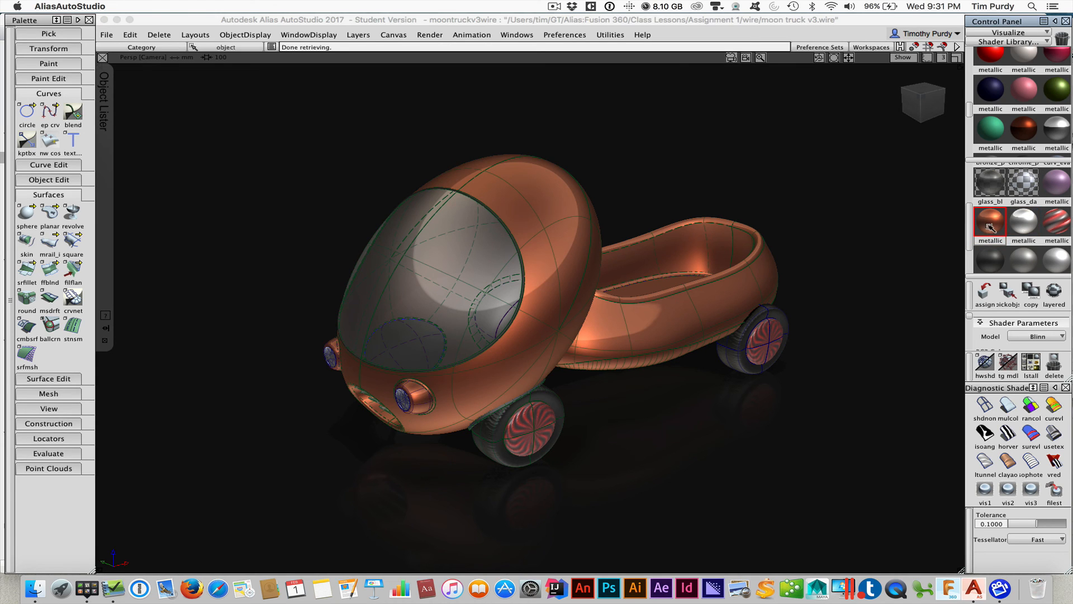
click(1009, 296)
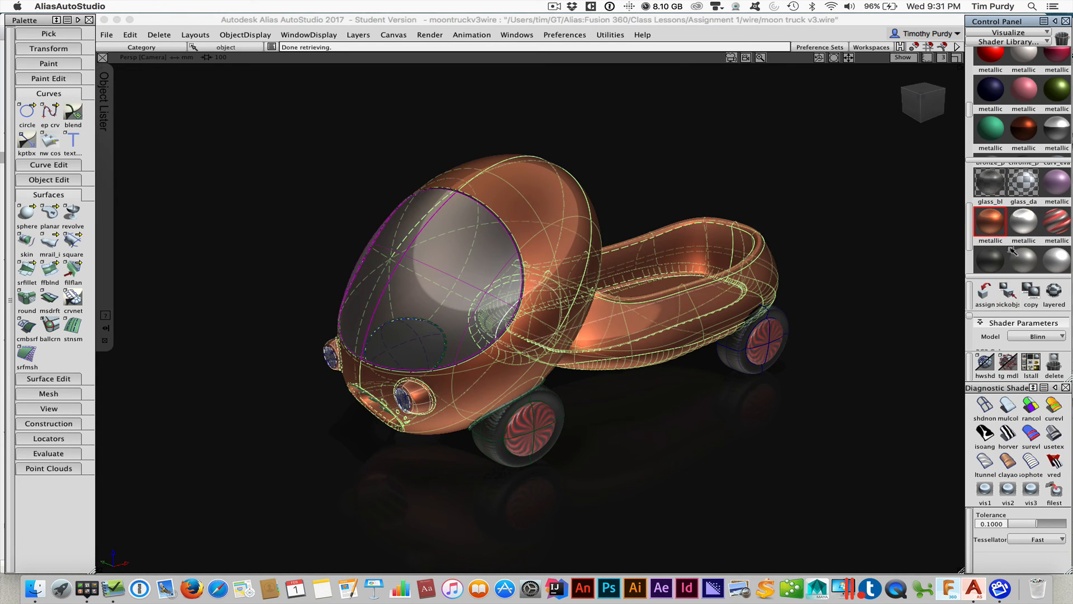
click(1023, 220)
click(985, 295)
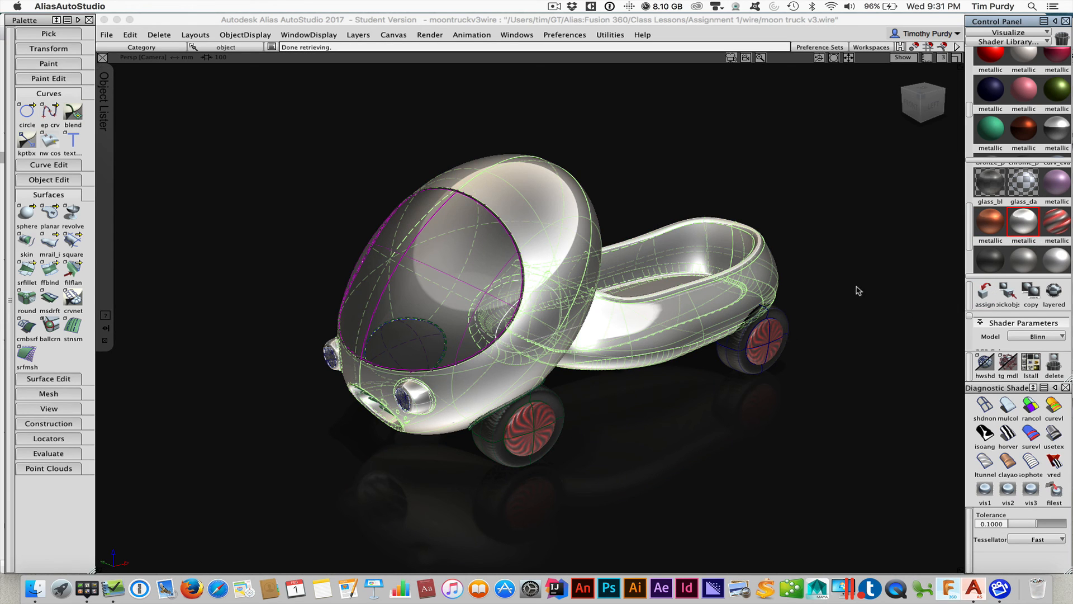
Assign the purple metallic shader to the picked truck body and hide the model's curve display in the perspective view.
click(1054, 182)
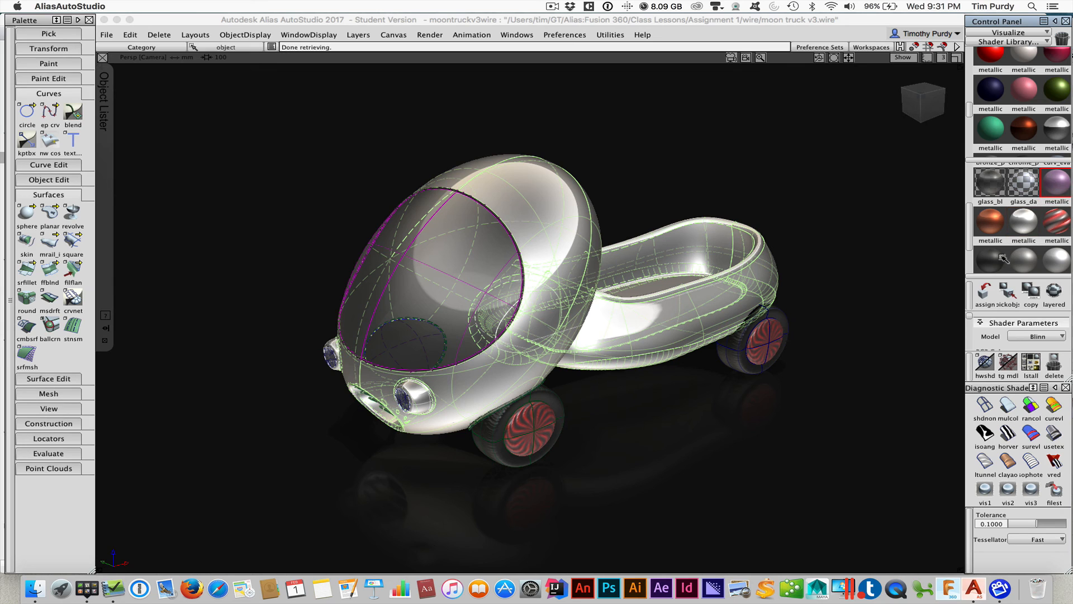
click(985, 294)
click(984, 224)
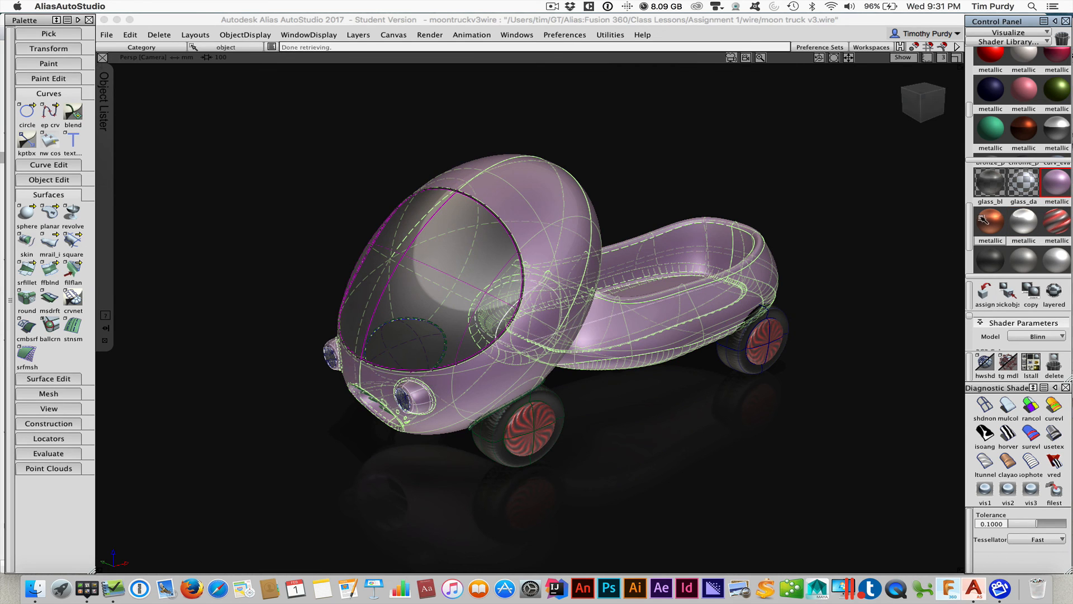
click(904, 58)
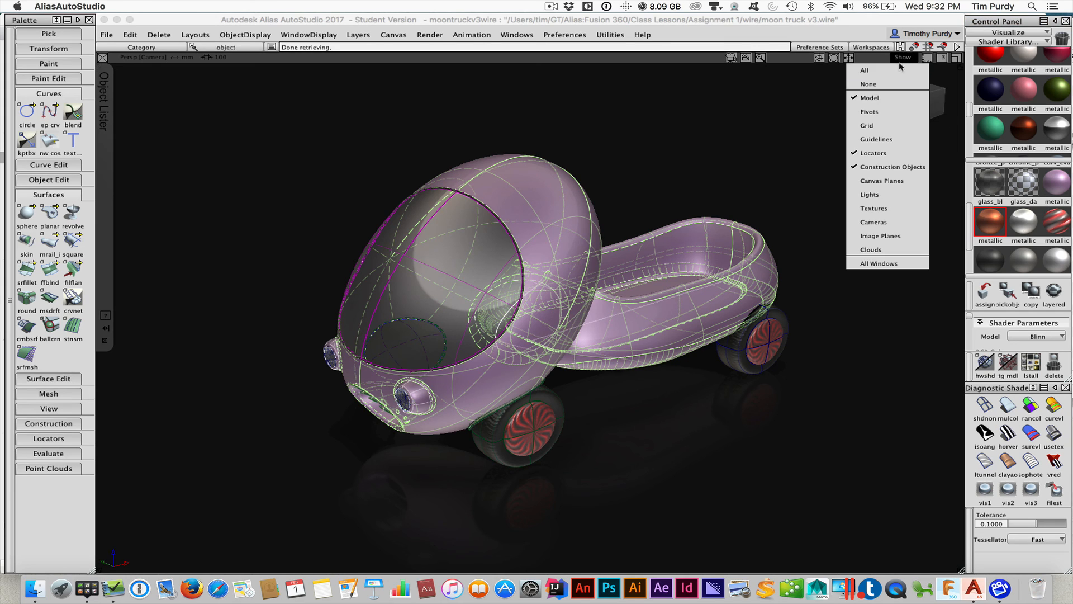
click(883, 98)
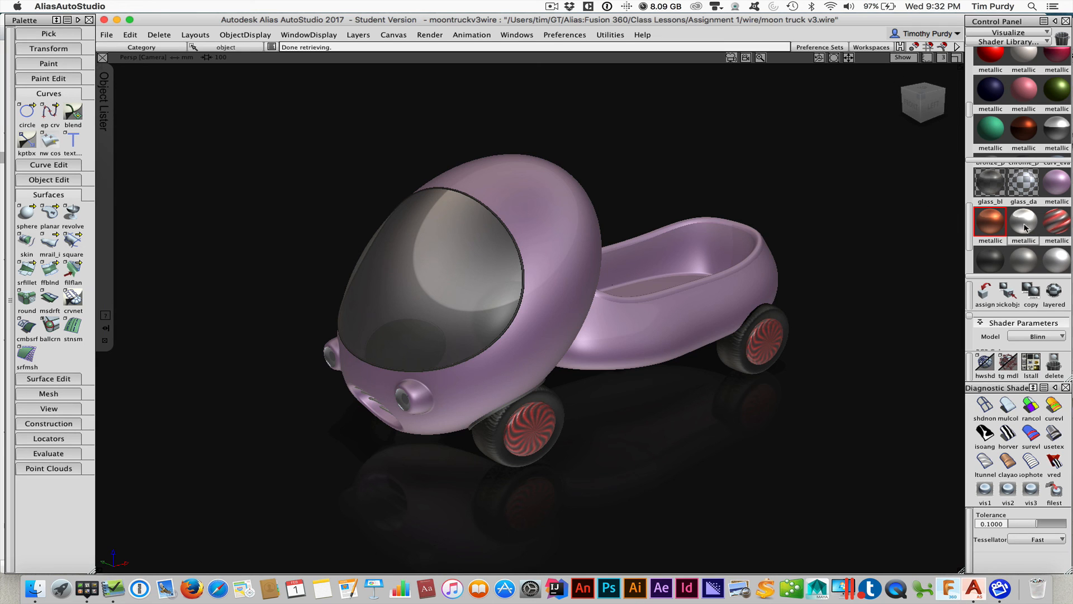
Assign the sienna metallic paint to the picked truck body again and inspect the shaded result from a lower, closer view.
click(986, 291)
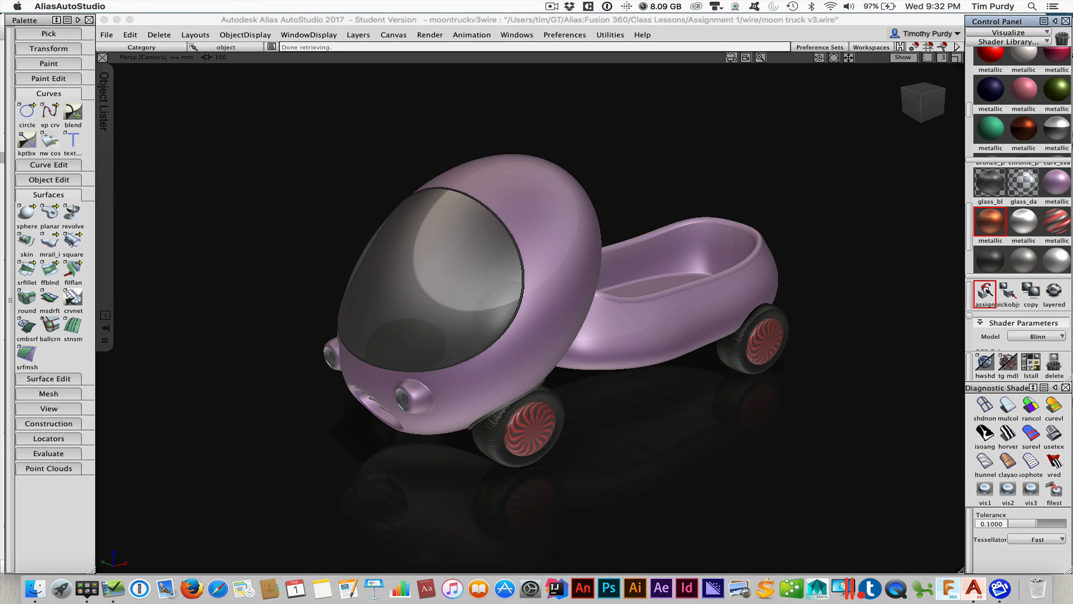
click(1021, 221)
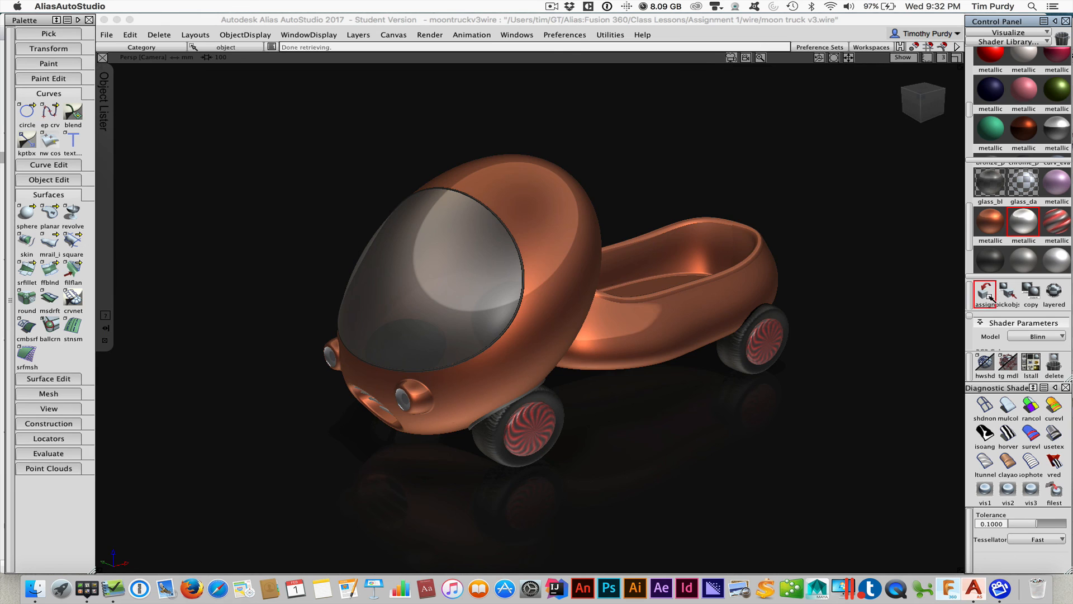
click(990, 221)
click(985, 295)
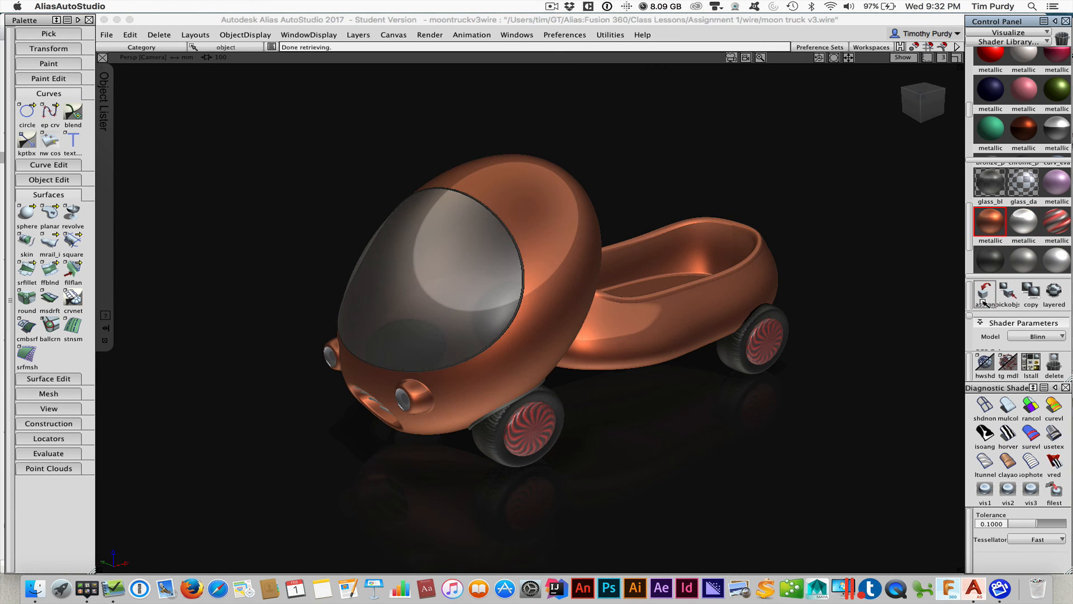
alt+shift+drag(807, 324, 799, 287)
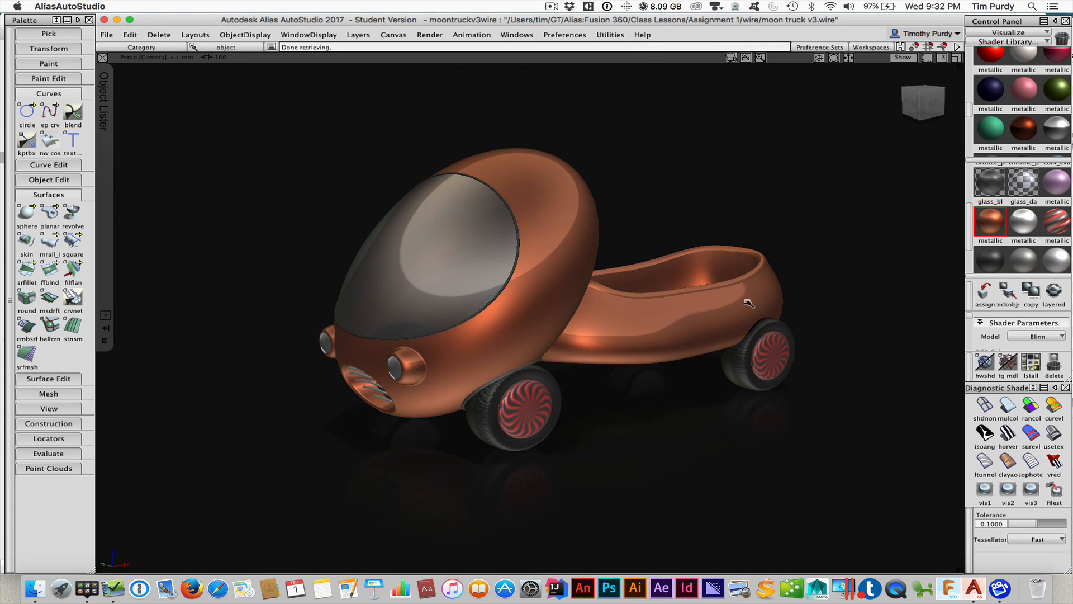
scroll(800, 287, up, 6)
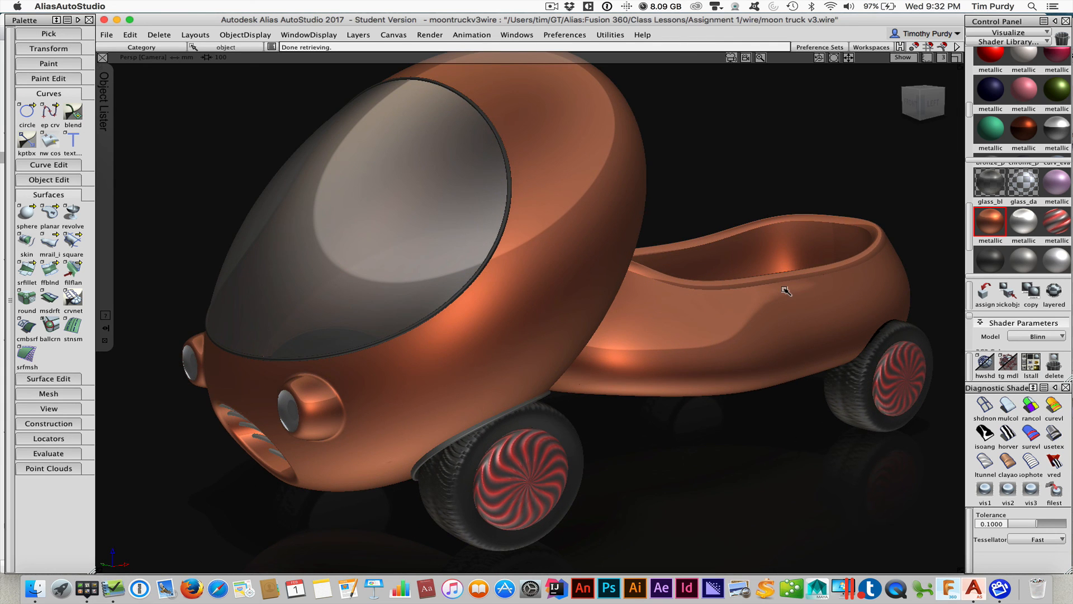
scroll(789, 292, down, 5)
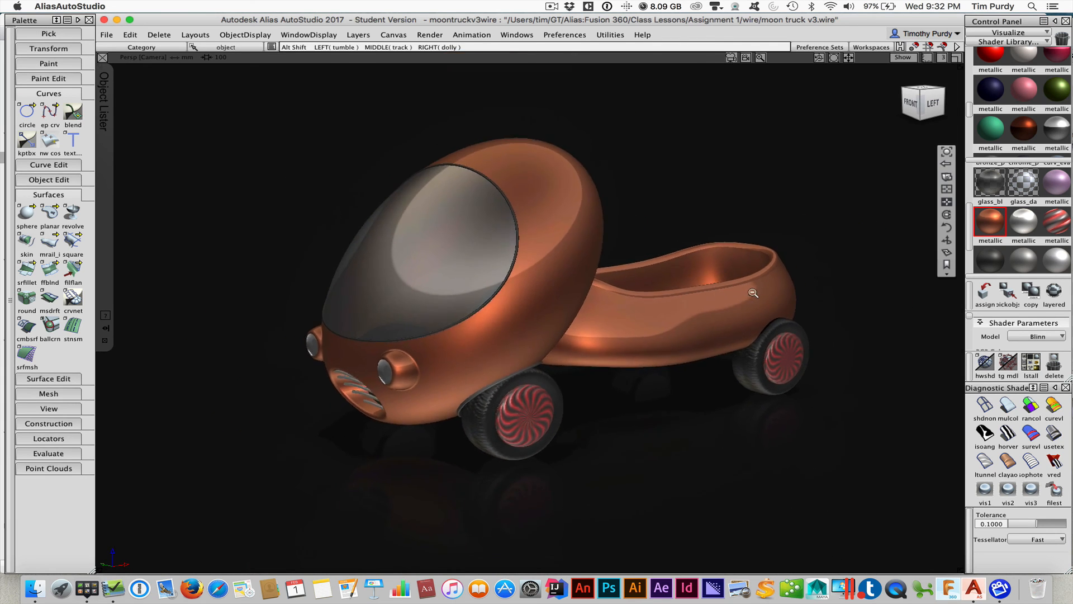